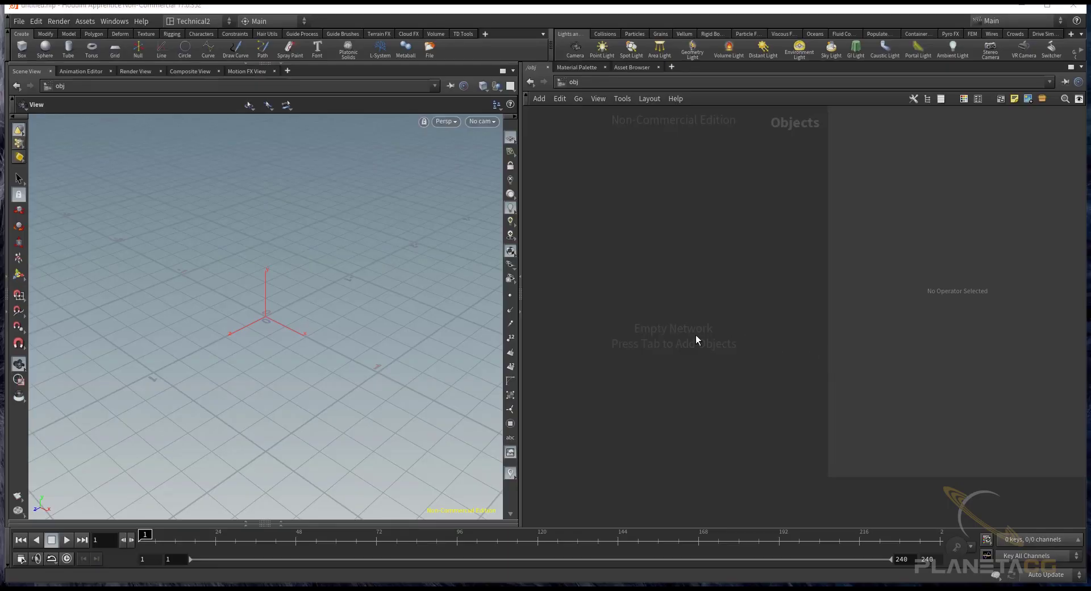
- Place a Geometry object named geo1 in /obj and step inside it
mouse_move(377, 333)
left_mouse_down()
mouse_move(400, 297)
mouse_move(399, 321)
mouse_move(432, 318)
left_mouse_up()
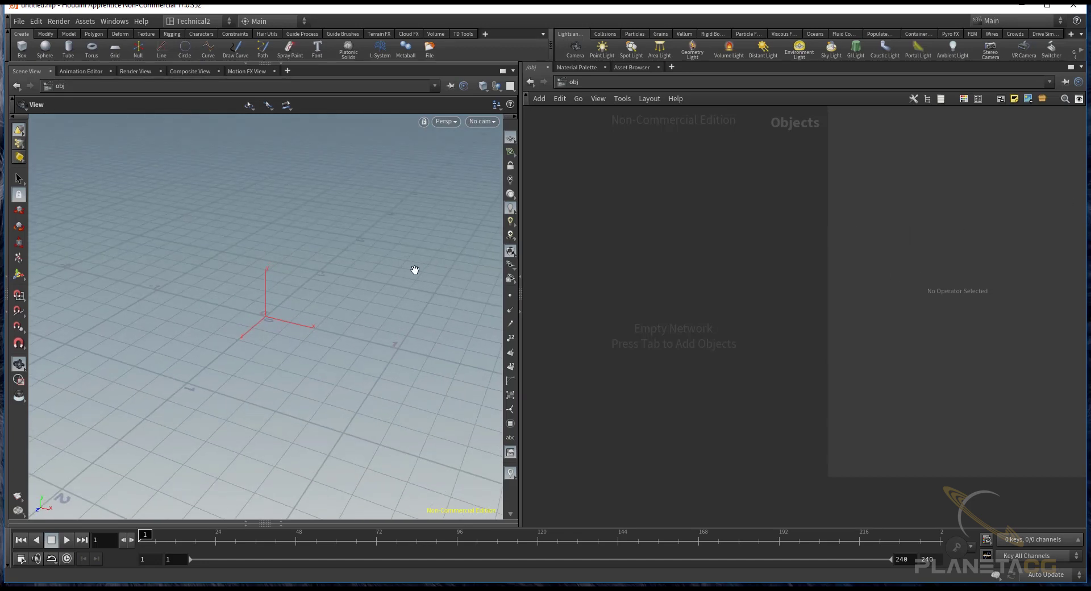
key("Tab")
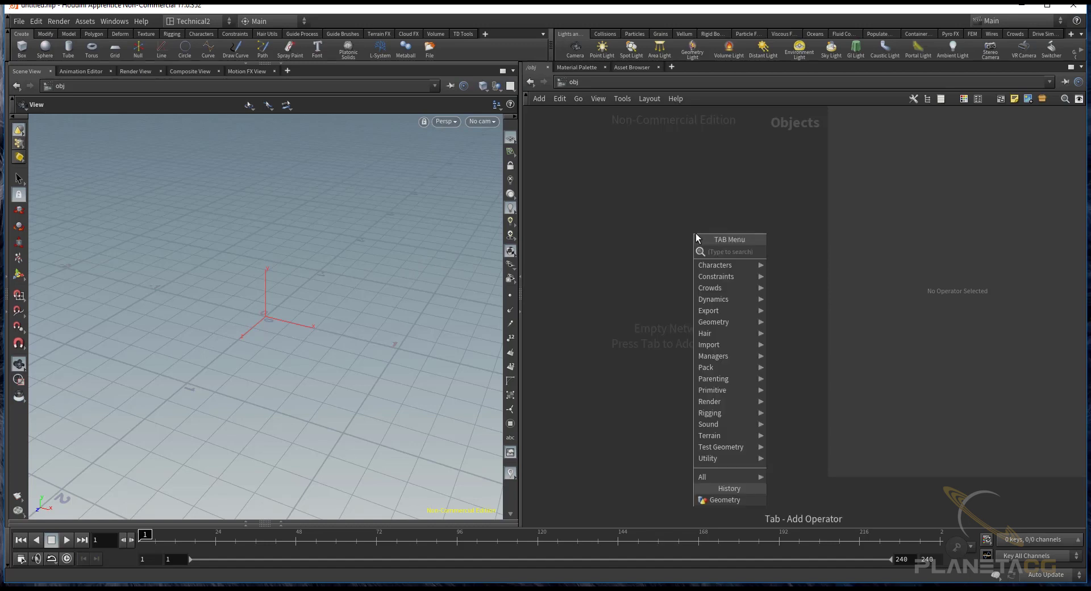
type("ge")
left_click(803, 251)
left_click(687, 223)
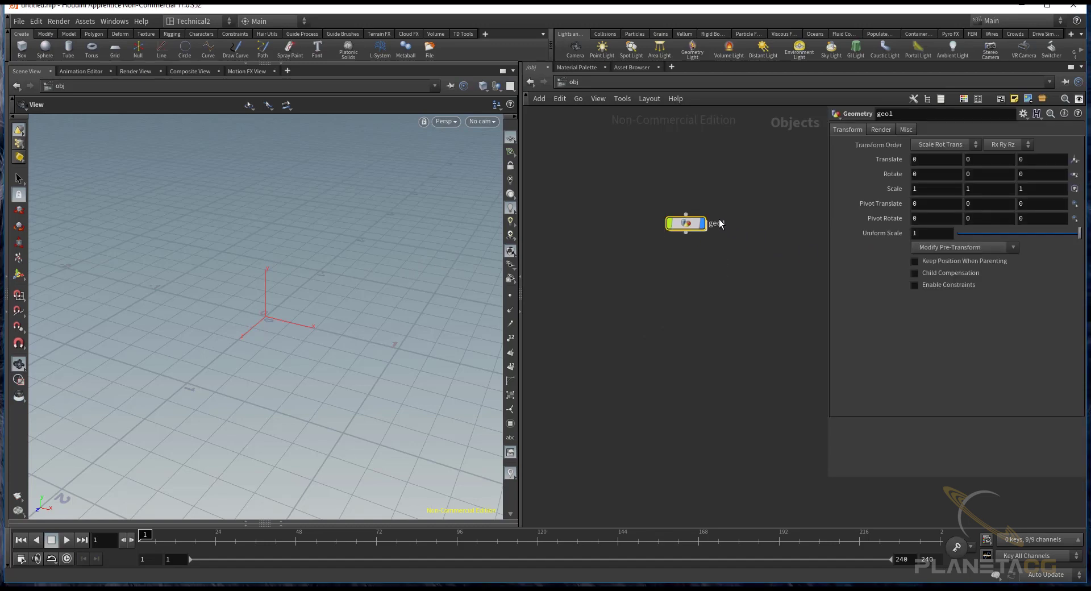
key("Return")
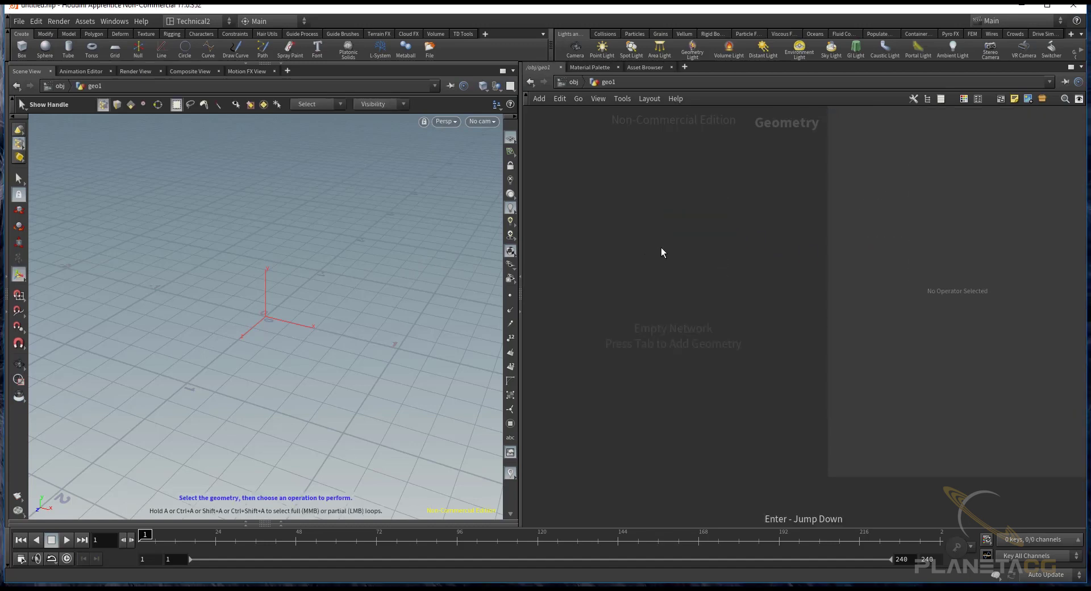
- Add a Test Geometry: Rubber Toy node and inspect the blue toy in the viewport
key("Tab")
type("tes")
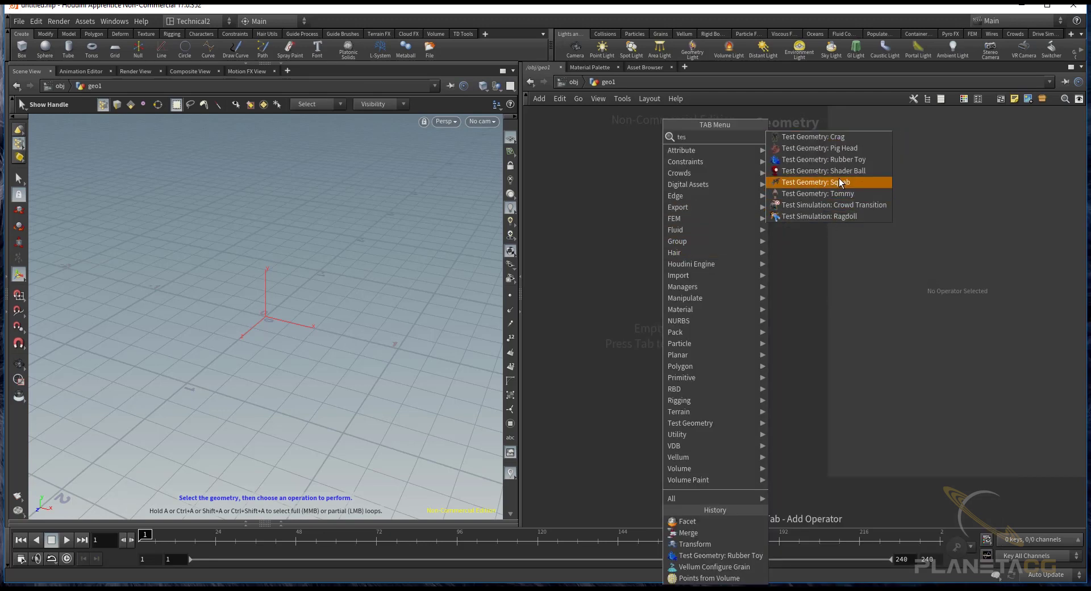
left_click(810, 163)
left_click(574, 270)
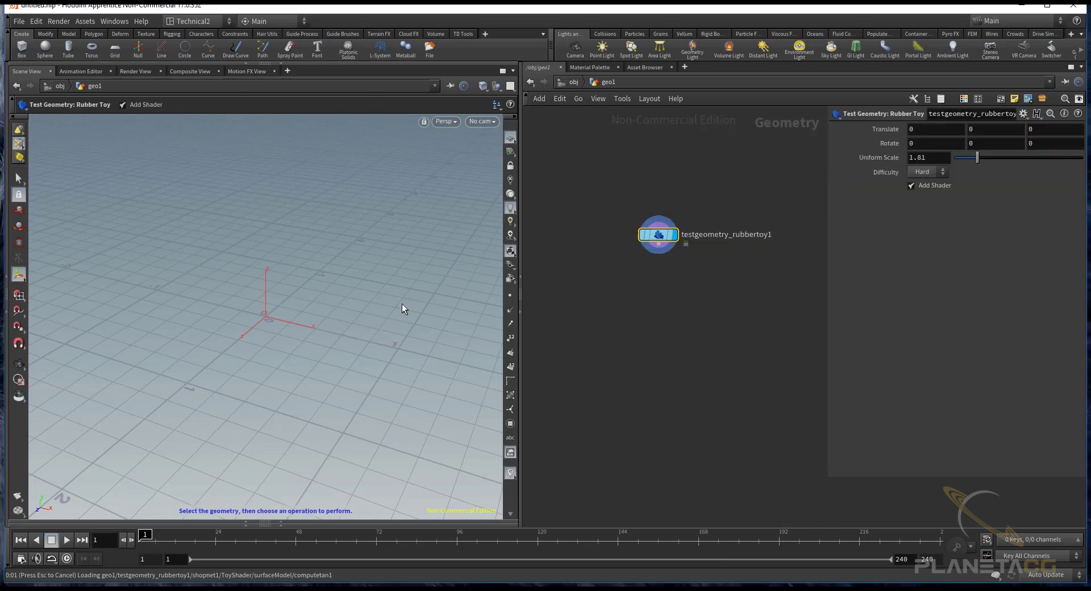
left_click_drag(401, 303, 427, 286, "alt")
left_click_drag(663, 244, 667, 238)
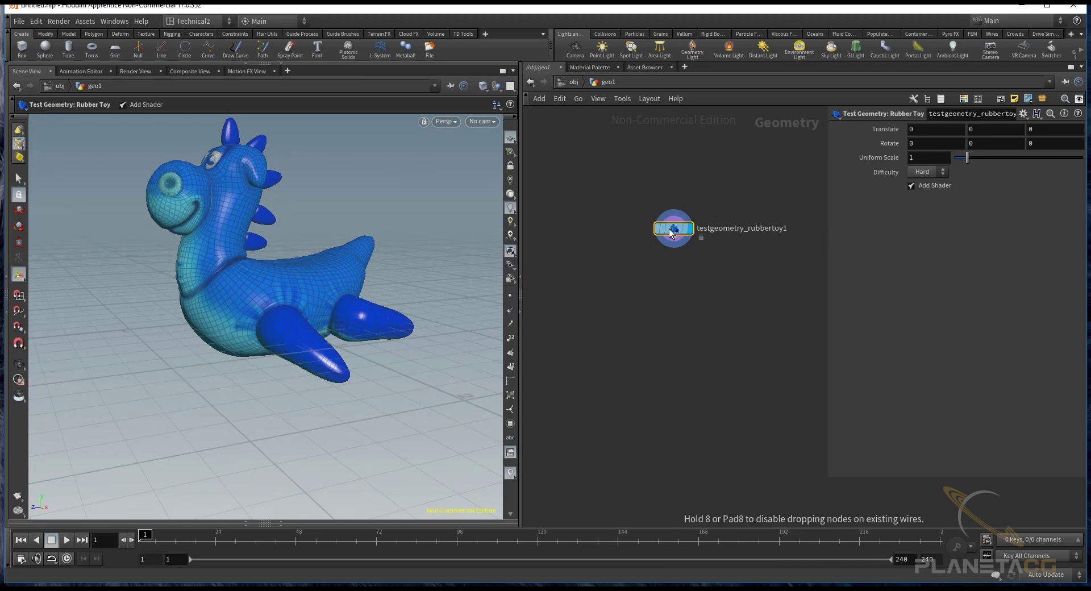
key("Escape")
mouse_move(318, 296)
left_mouse_down()
mouse_move(364, 309)
mouse_move(310, 295)
left_mouse_up()
mouse_move(310, 295)
right_mouse_down()
mouse_move(383, 280)
mouse_move(352, 284)
right_mouse_up()
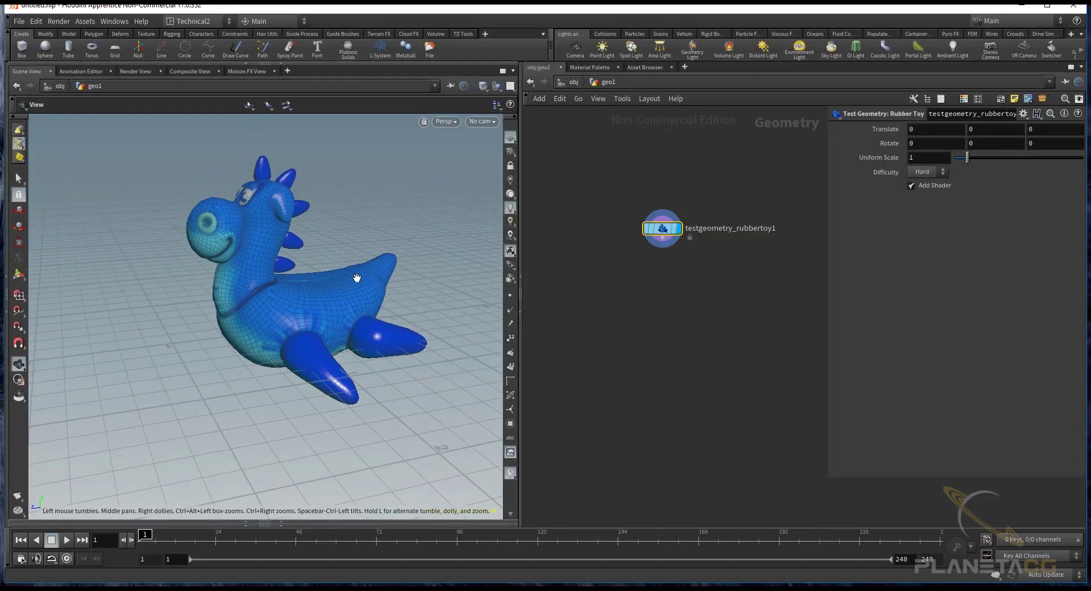
left_click_drag(353, 284, 454, 255)
key("Escape")
- Reposition the testgeometry_rubbertoy1 node neatly in the network
left_click_drag(662, 228, 674, 211)
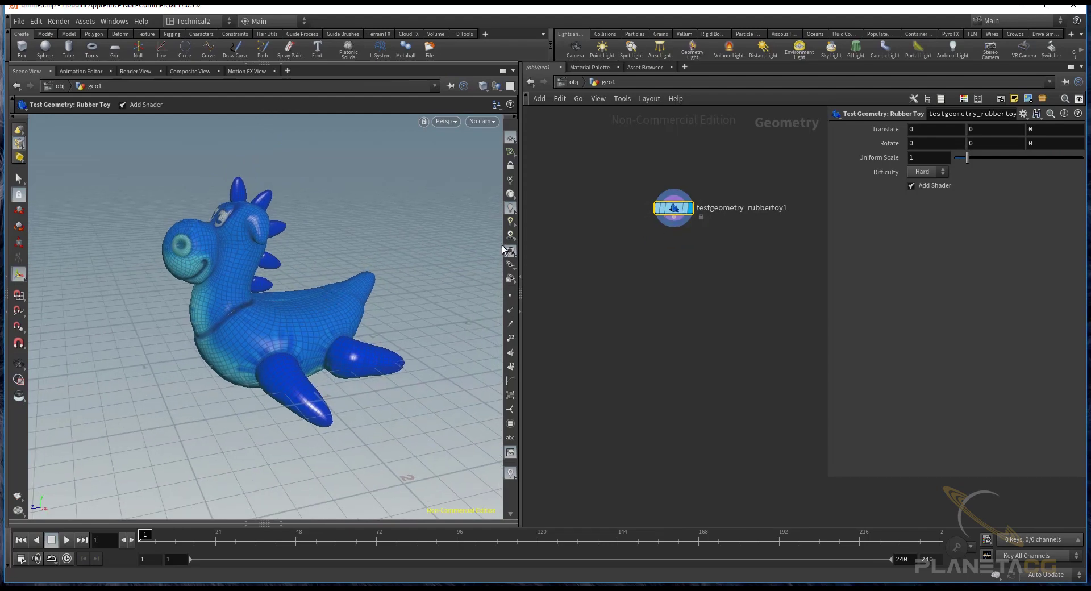
left_click_drag(275, 271, 326, 243)
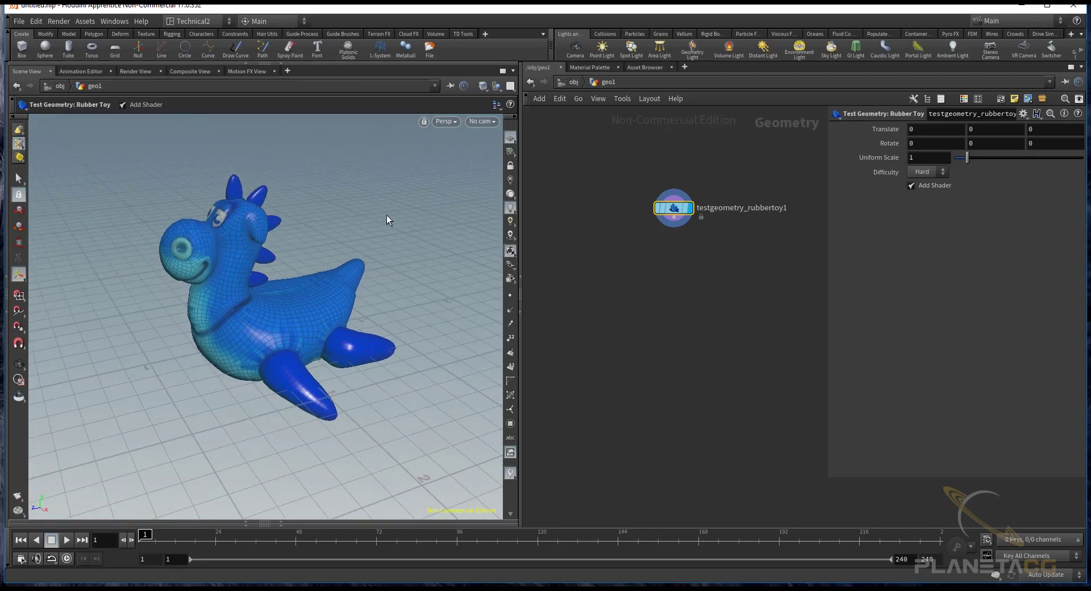
left_click_drag(672, 208, 667, 207)
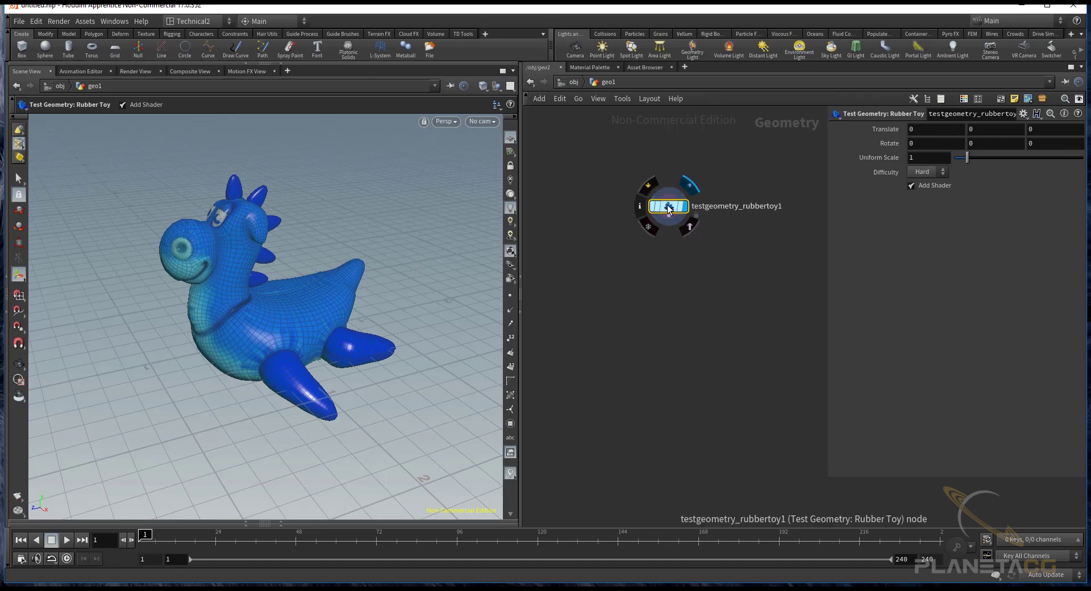
left_click_drag(668, 207, 668, 213)
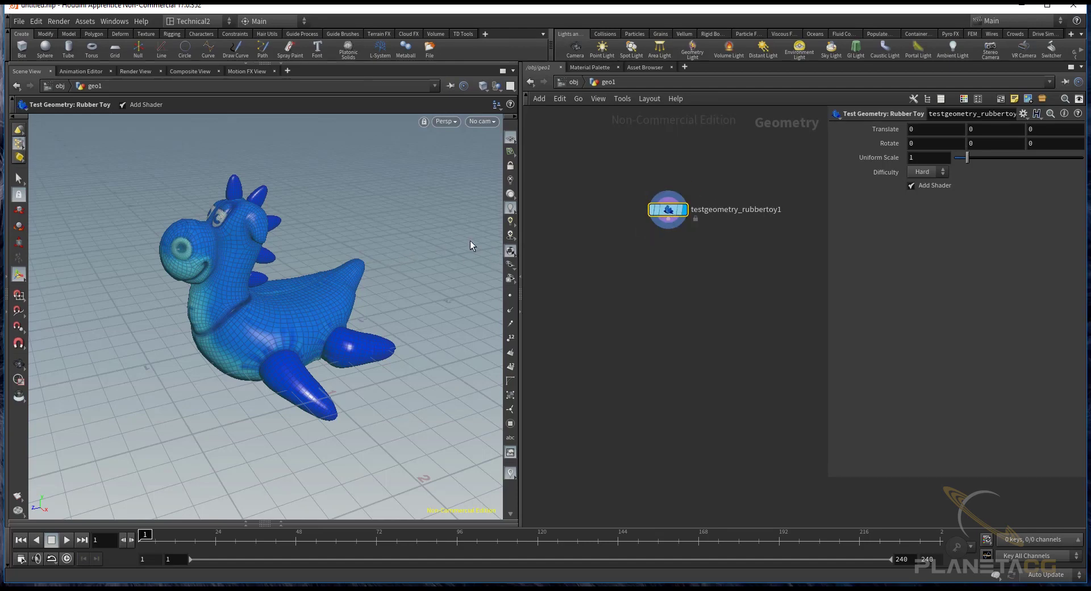
left_click_drag(668, 209, 664, 205)
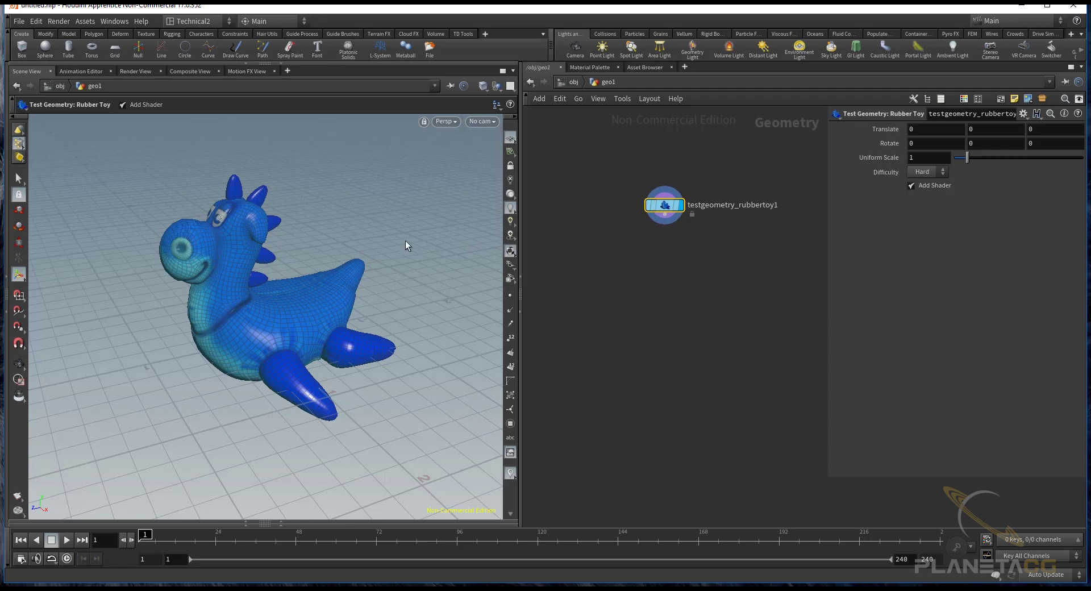
left_click(669, 246)
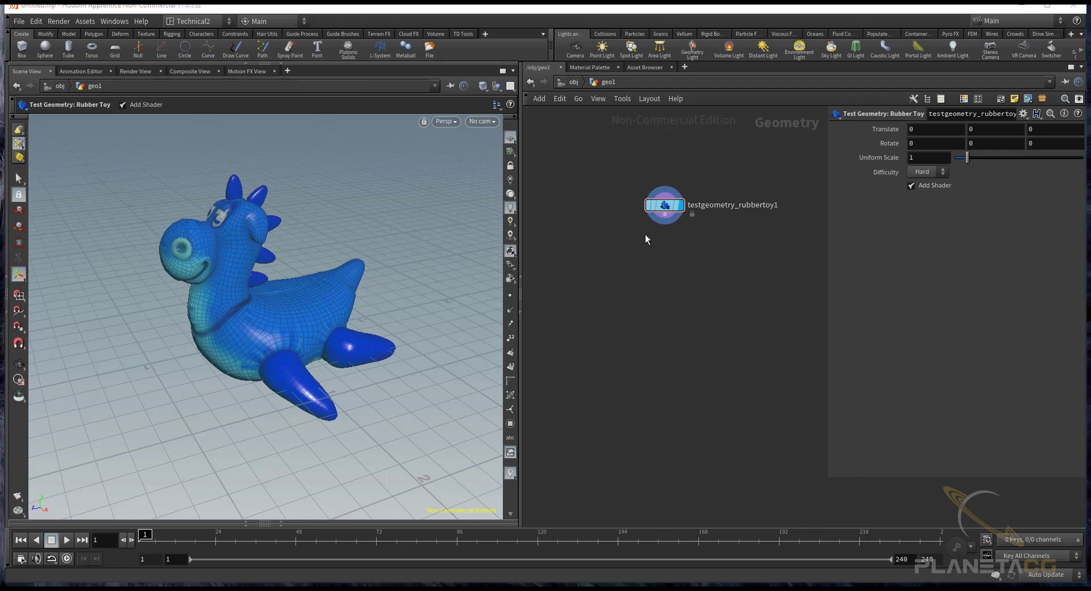
scroll(660, 228, "up", 2)
- Add a Hair Generate node, hairgen1, wired below the rubber toy
key("Tab")
type("ha")
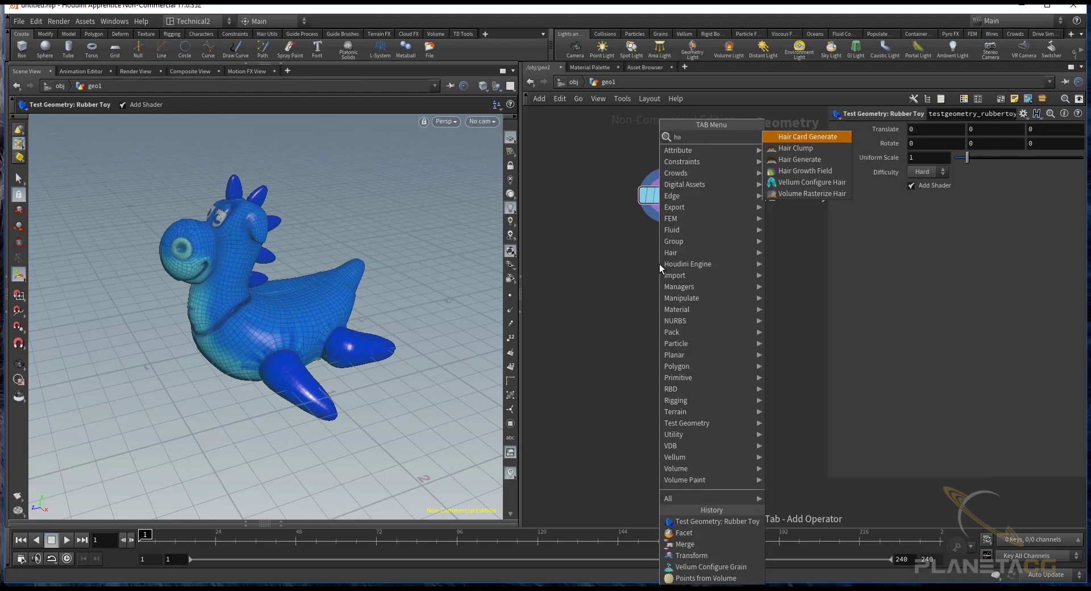
key("BackSpace")
key("BackSpace")
key("Escape")
key("Tab")
type("h")
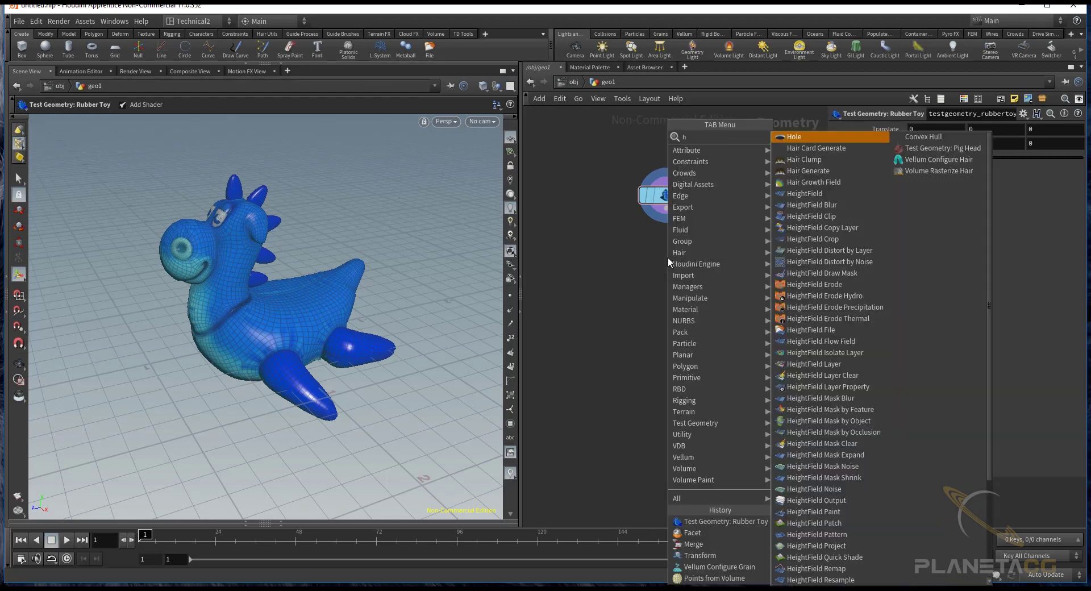
type("a")
left_click(813, 155)
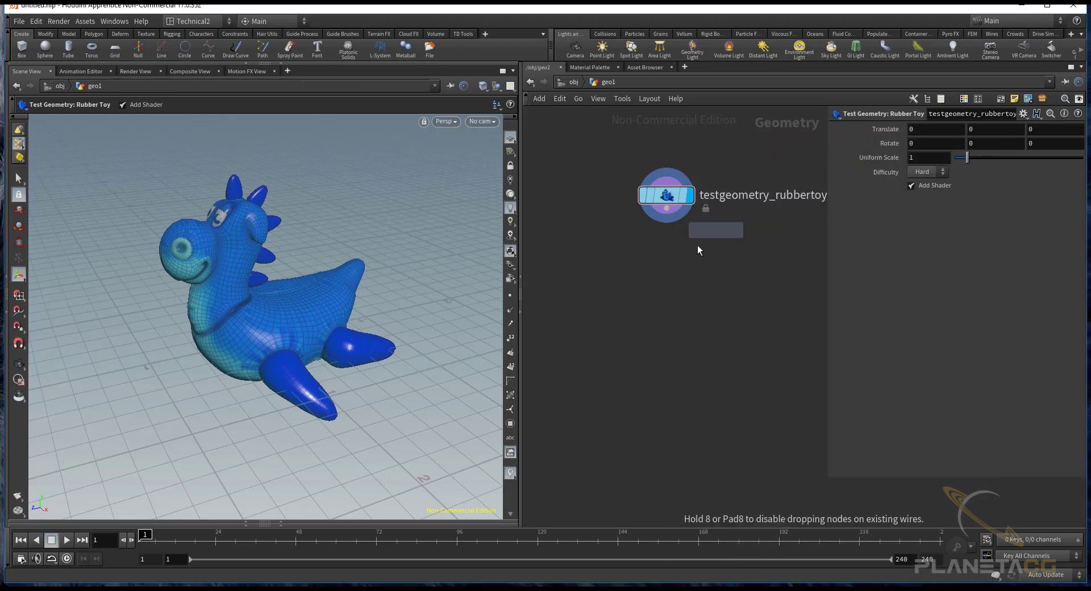
left_click(668, 262)
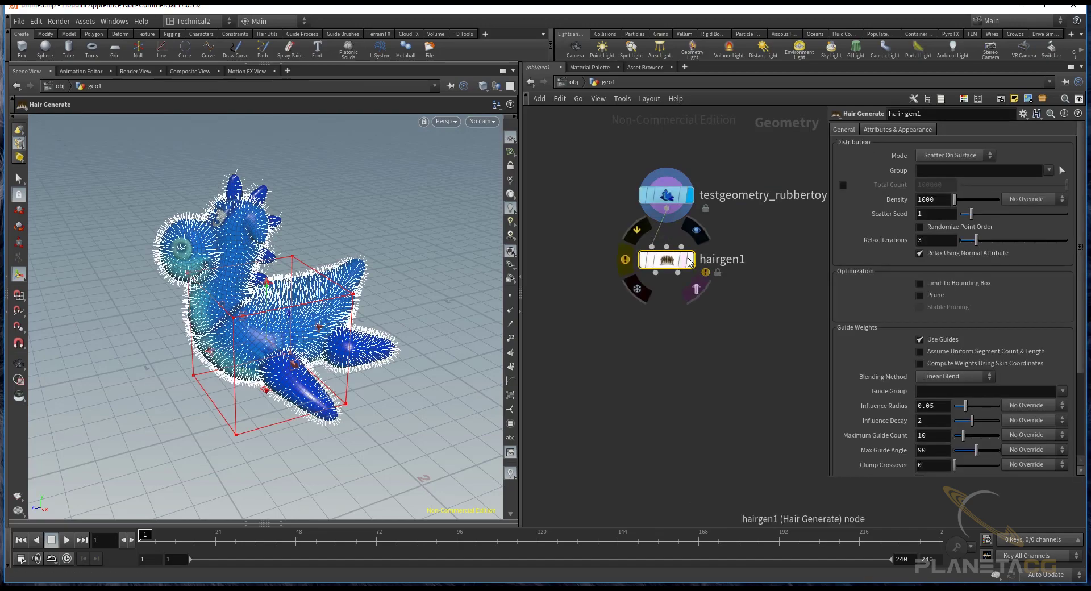
mouse_move(402, 304)
left_mouse_down()
mouse_move(367, 319)
mouse_move(382, 310)
left_mouse_up()
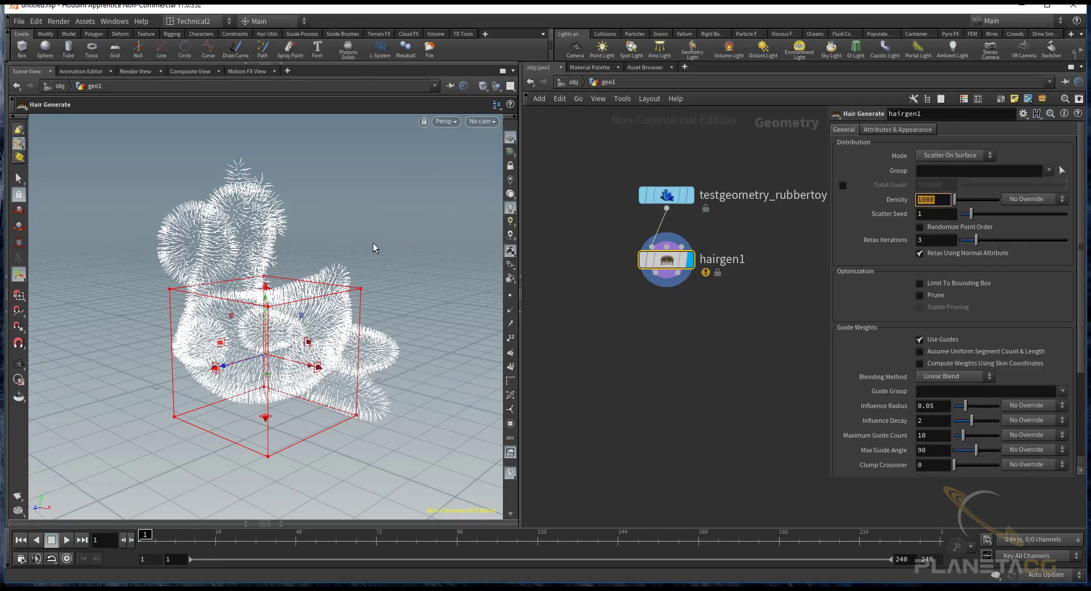
- Try hair Density 10000, then set it back to 1000
left_click(941, 205)
type("0")
key("Return")
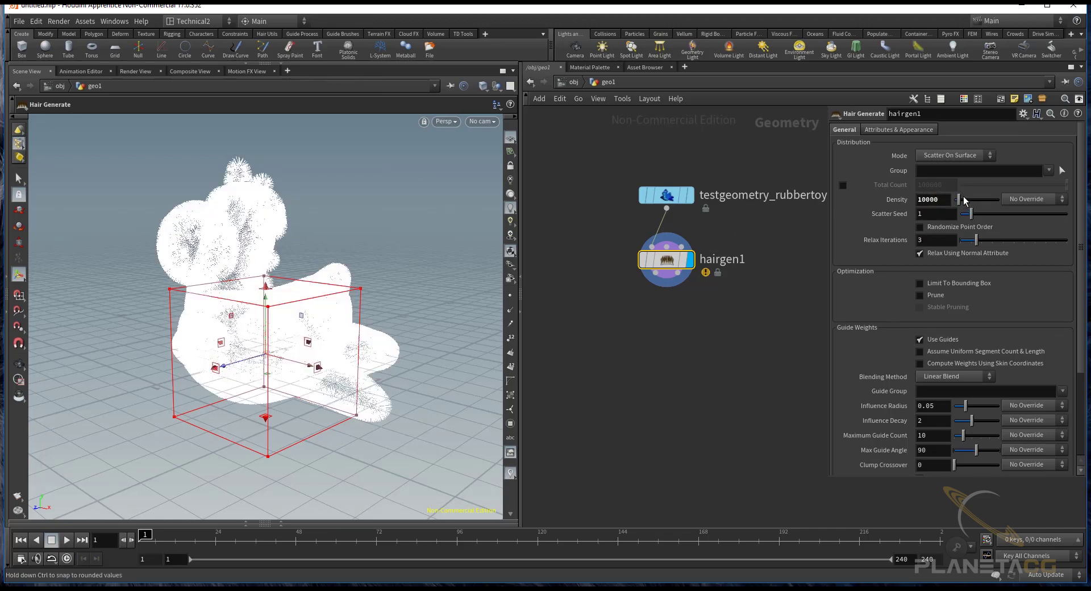
left_click(945, 197)
key("BackSpace")
key("Return")
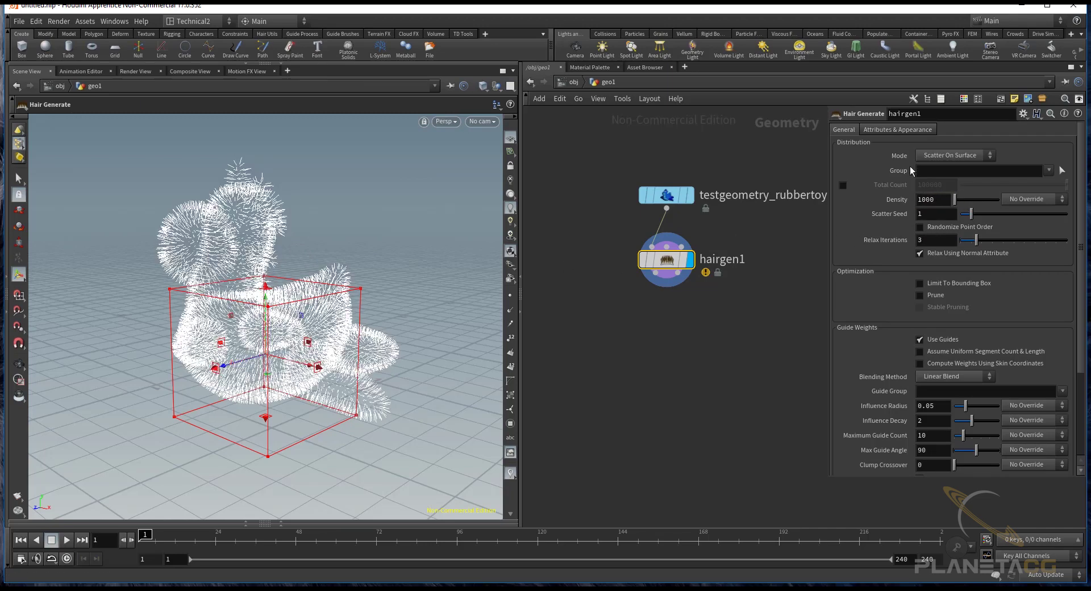
scroll(964, 301, "down", 2)
scroll(965, 341, "down", 3)
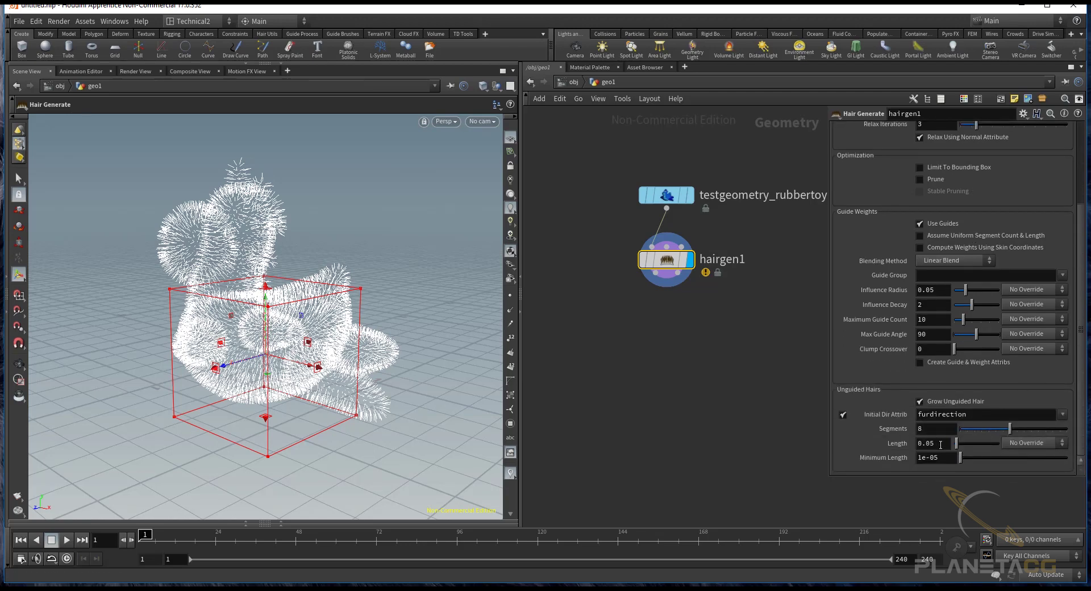
- Set hairgen1's unguided hair Length to 0.09
middle_click_drag(941, 445, 954, 449)
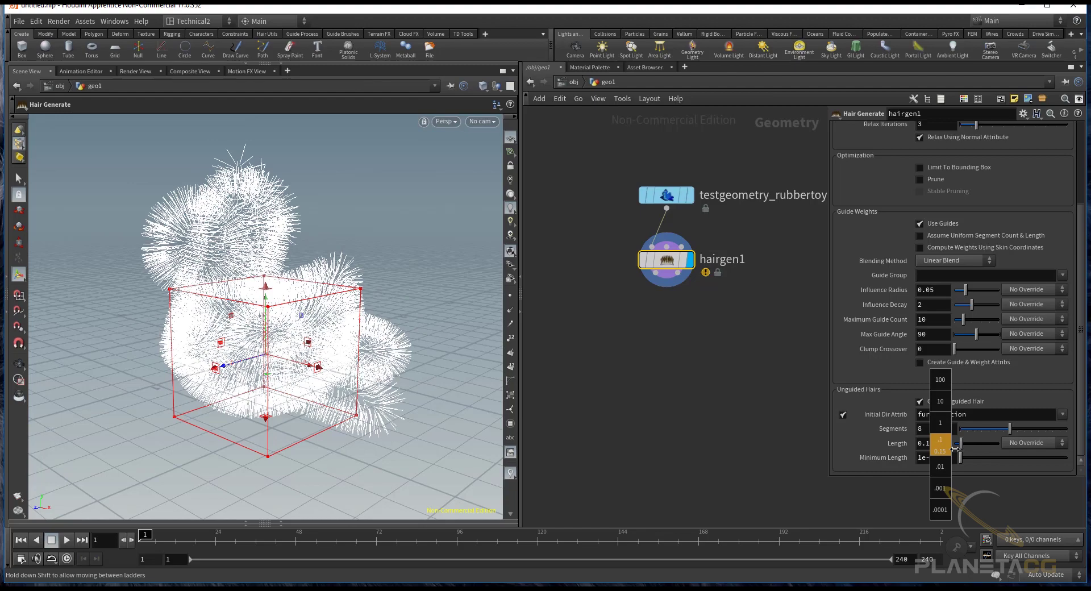
mouse_move(954, 449)
middle_mouse_down()
mouse_move(943, 465)
mouse_move(985, 469)
middle_mouse_up()
mouse_move(248, 260)
left_mouse_down()
mouse_move(293, 286)
mouse_move(498, 308)
left_mouse_up()
key("Return")
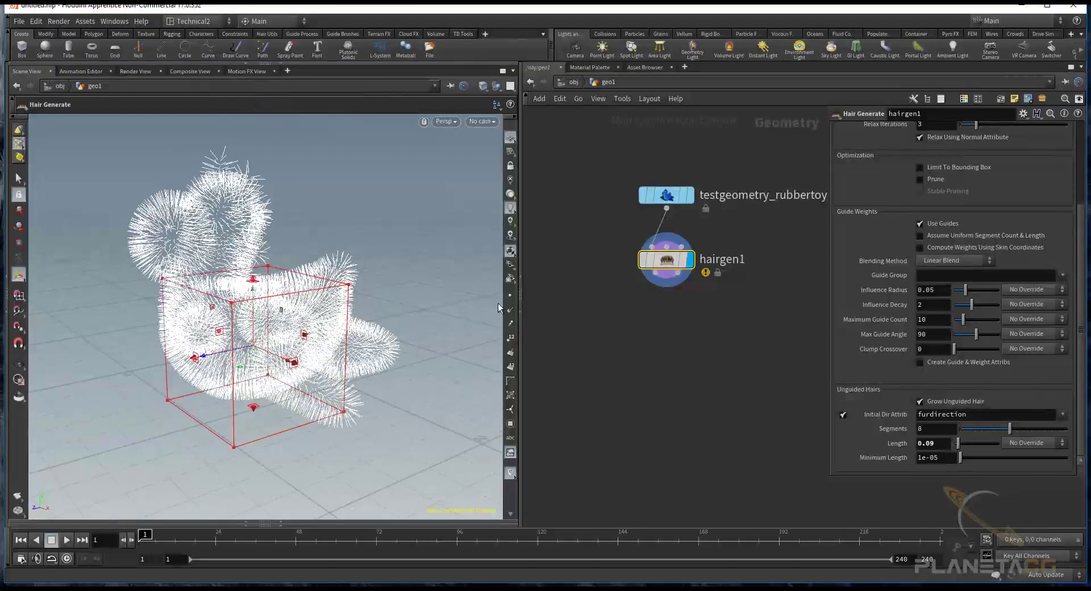
- Orbit and zoom the viewport to inspect the longer fur closely
key("Escape")
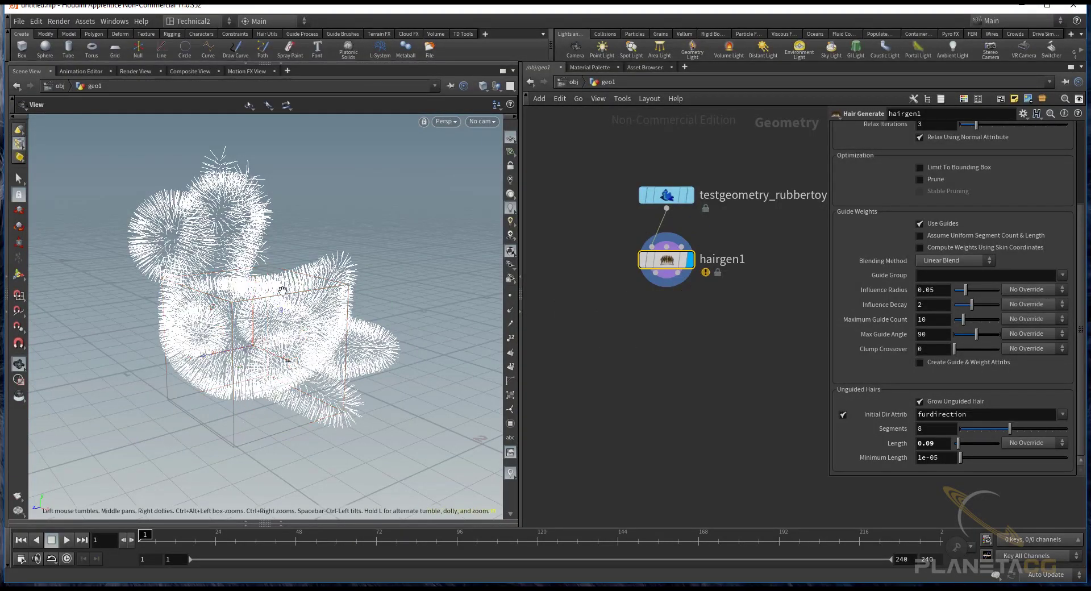
left_click_drag(261, 228, 322, 301)
mouse_move(322, 302)
right_mouse_down()
mouse_move(362, 198)
mouse_move(346, 211)
right_mouse_up()
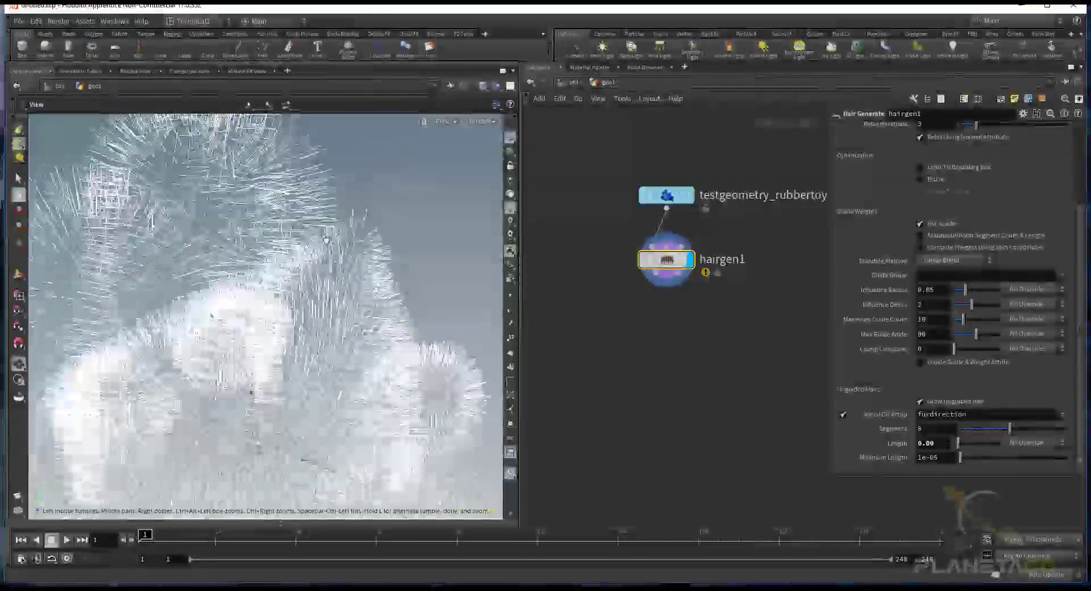
left_click_drag(346, 211, 334, 224)
right_click_drag(333, 224, 292, 255)
left_click_drag(292, 255, 303, 247)
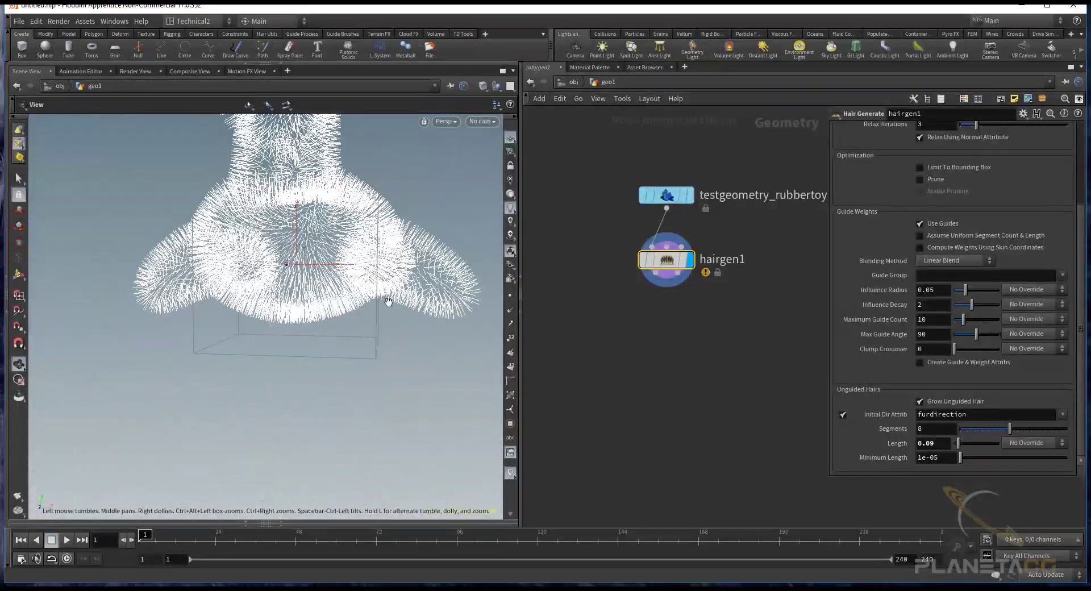
left_click_drag(388, 300, 317, 307)
right_click_drag(316, 307, 438, 255)
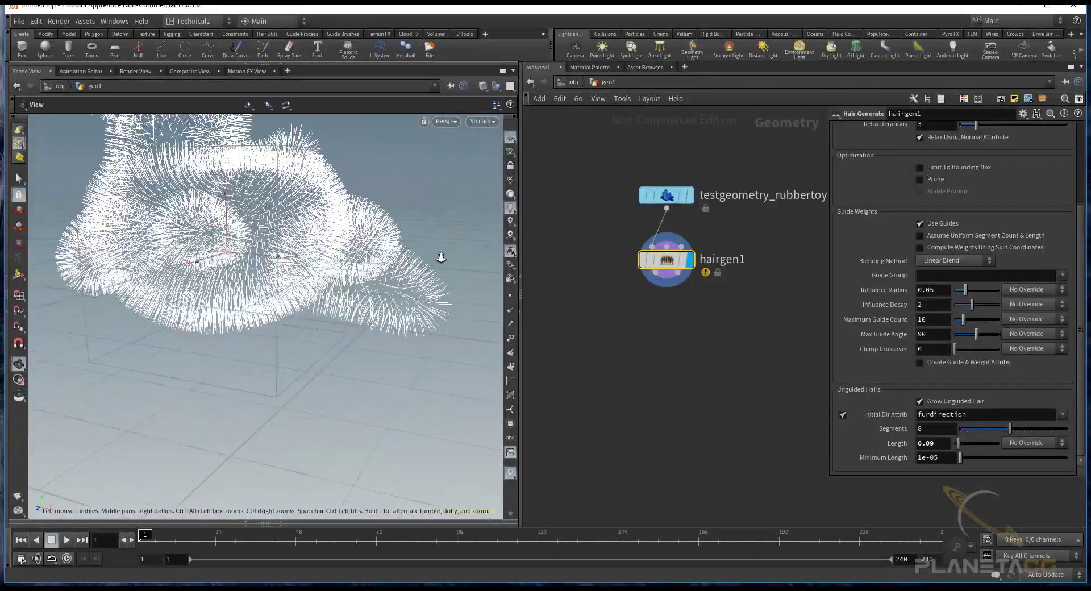
key("Return")
left_click_drag(395, 311, 364, 295)
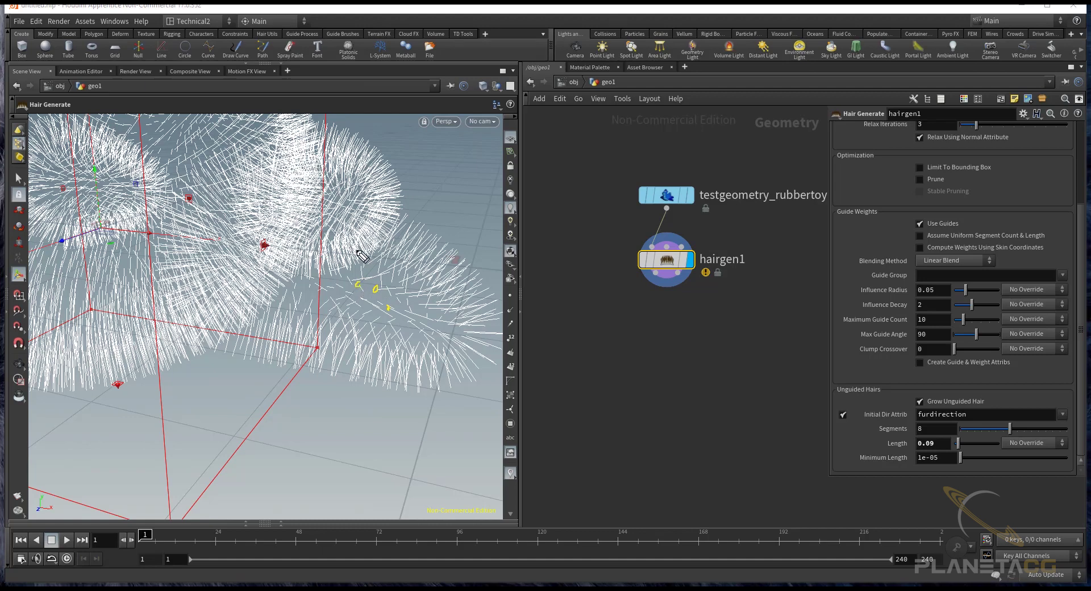
- Sketch annotation marks over the fur, then view the whole furry toy
left_click(358, 283)
mouse_move(368, 264)
left_mouse_down()
mouse_move(323, 283)
mouse_move(376, 287)
left_mouse_up()
key("Escape")
scroll(282, 331, "down", 5)
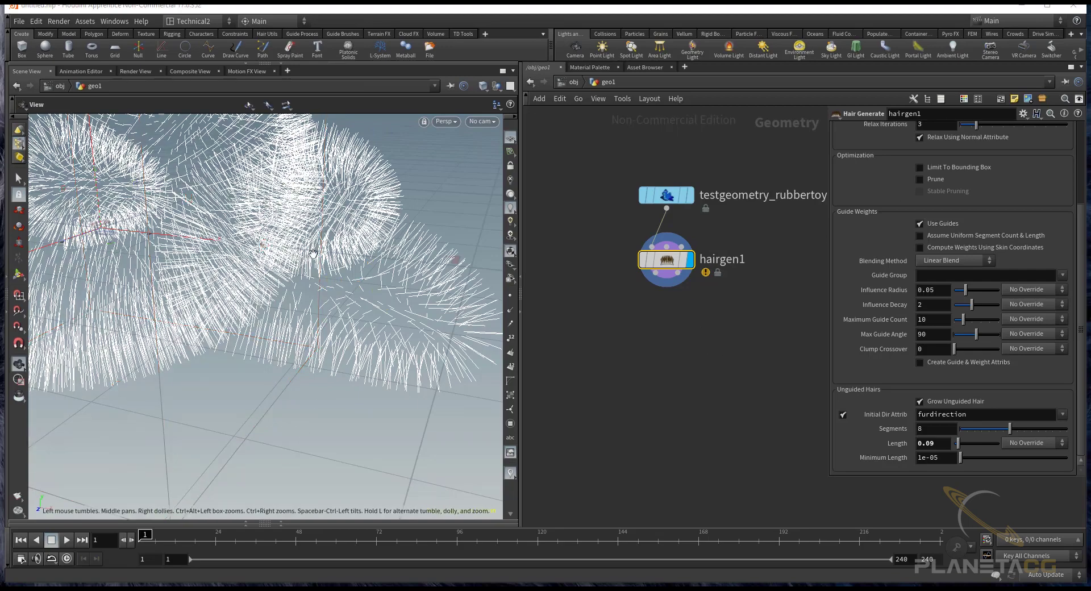
left_click_drag(244, 319, 282, 330)
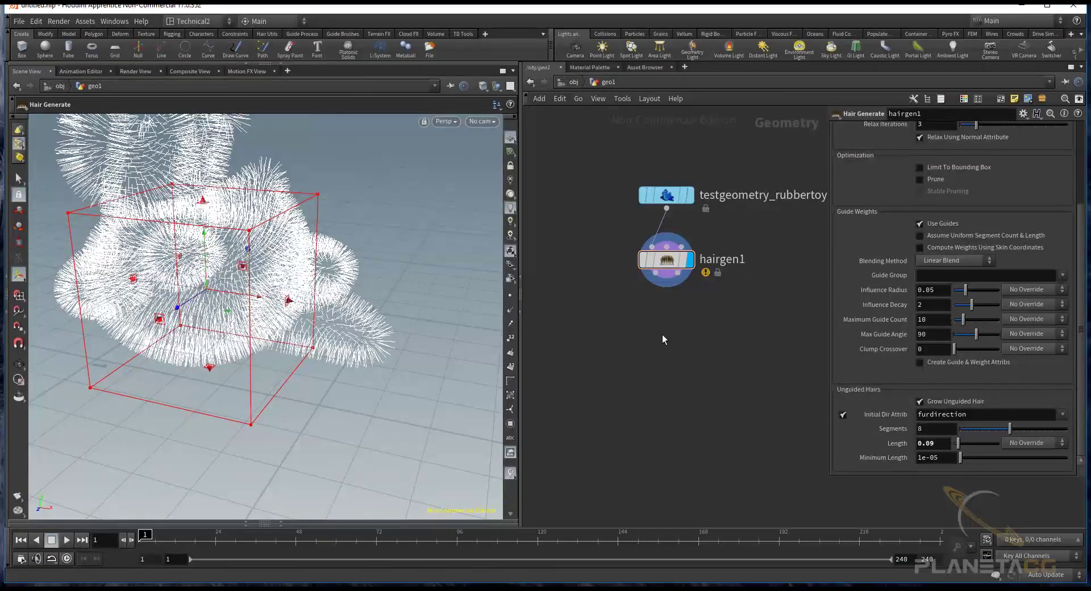
- Add a For-Each Primitive loop fed by hairgen1 and display its end node
key("Tab")
type("for")
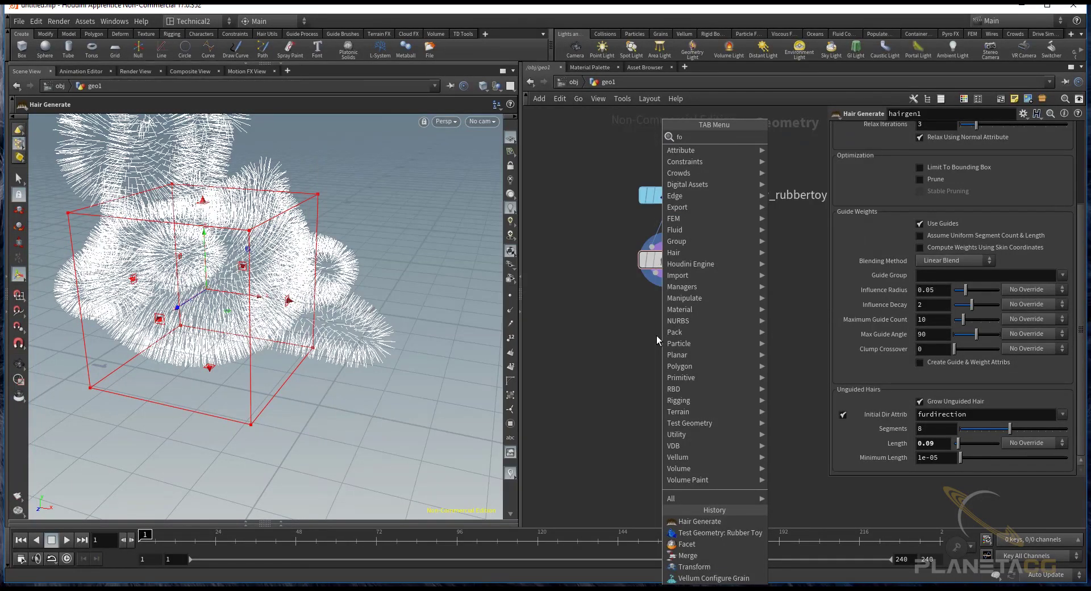
left_click(823, 193)
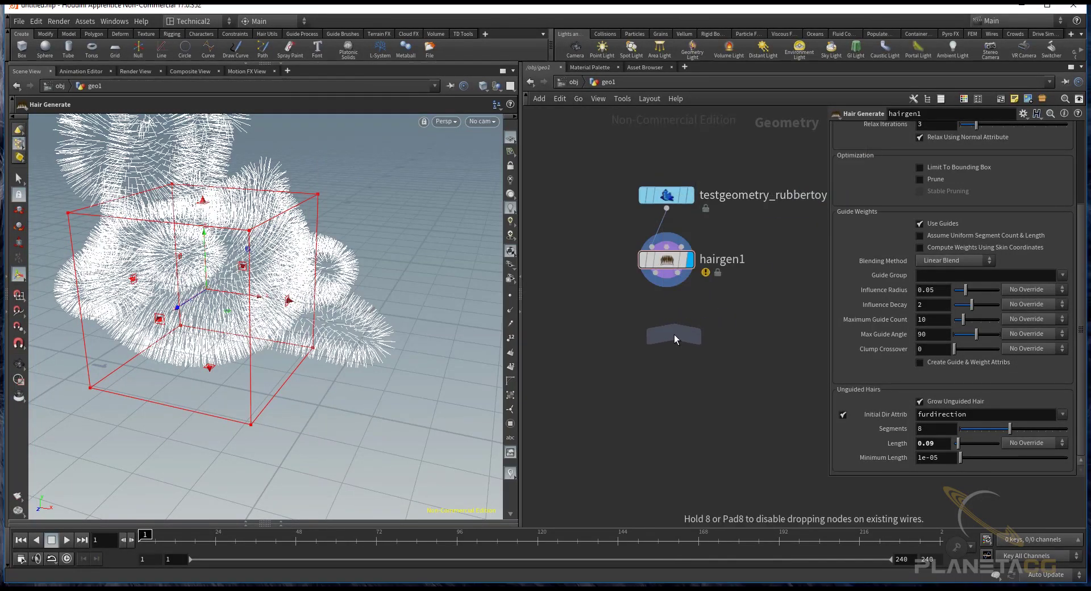
left_click(674, 334)
left_click(666, 284)
mouse_move(673, 443)
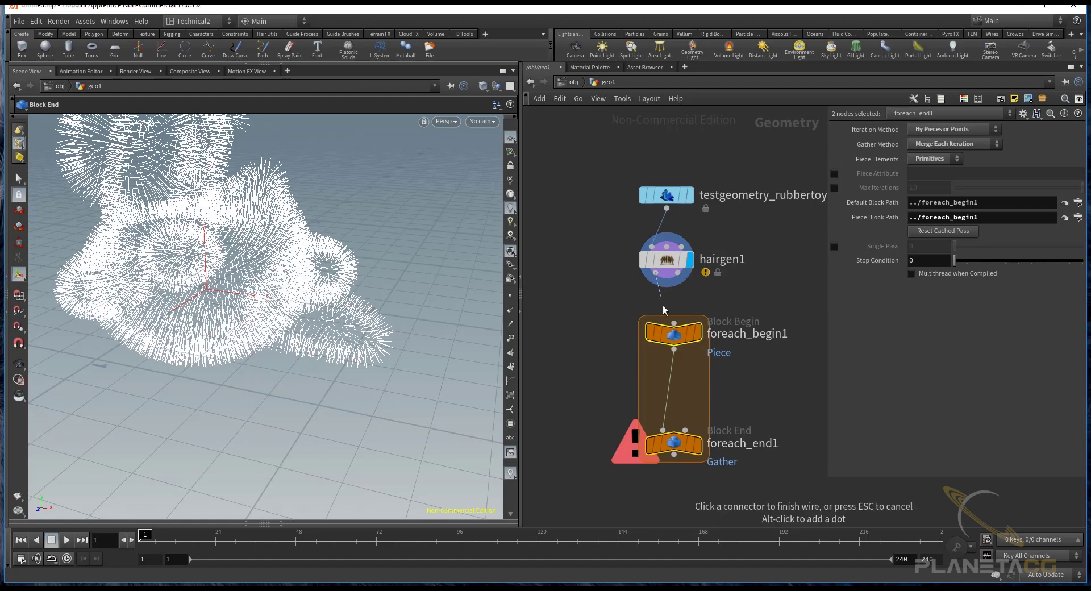
left_click(674, 322)
left_click(698, 453)
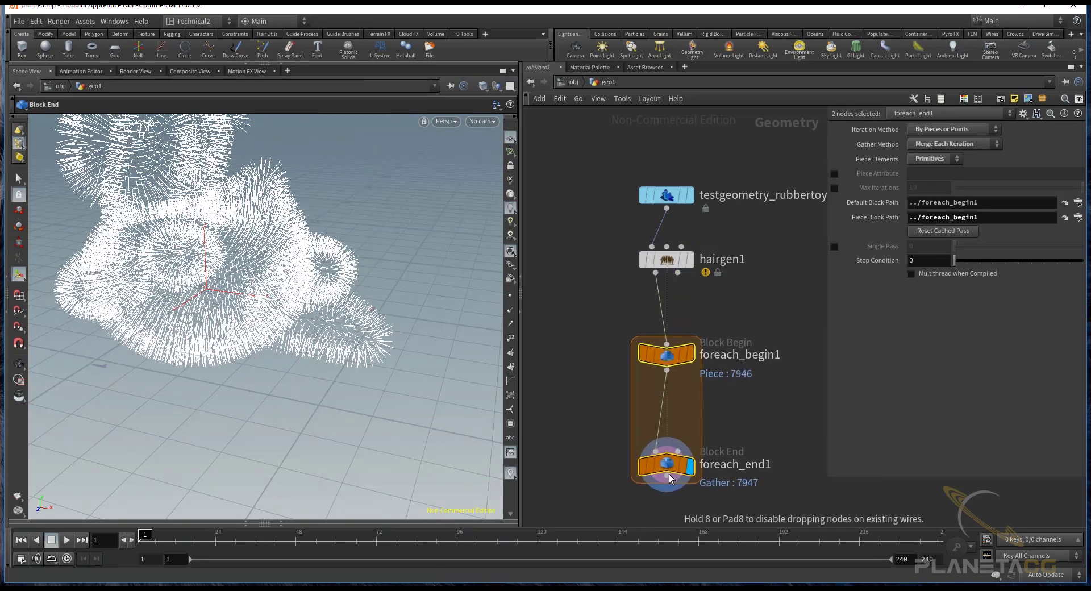
key("l")
- Insert a Null, null1, inside the loop and display its single strand
key("Tab")
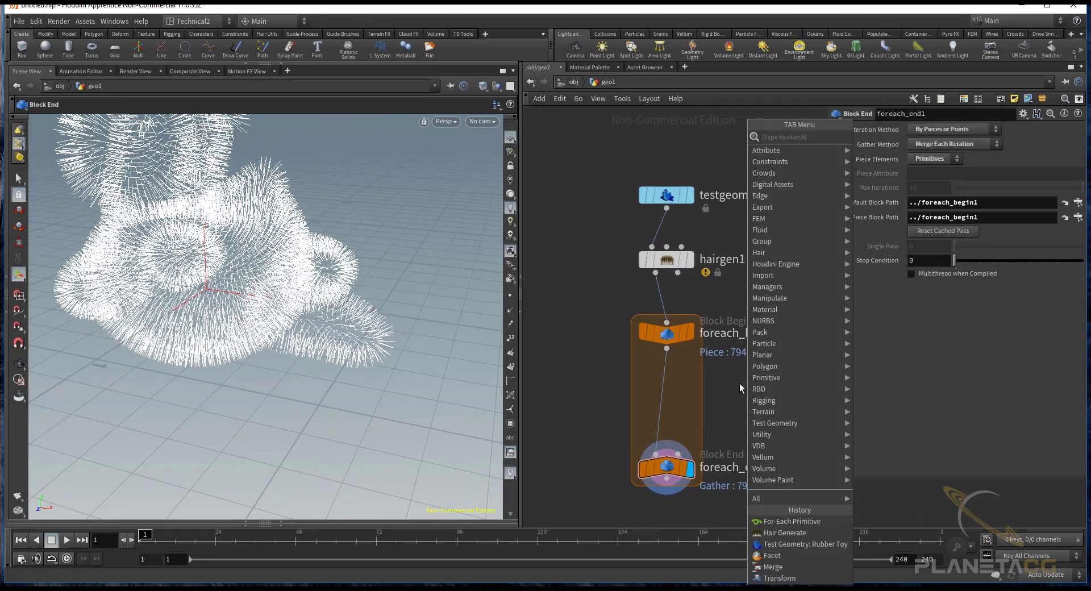
key("Escape")
key("Tab")
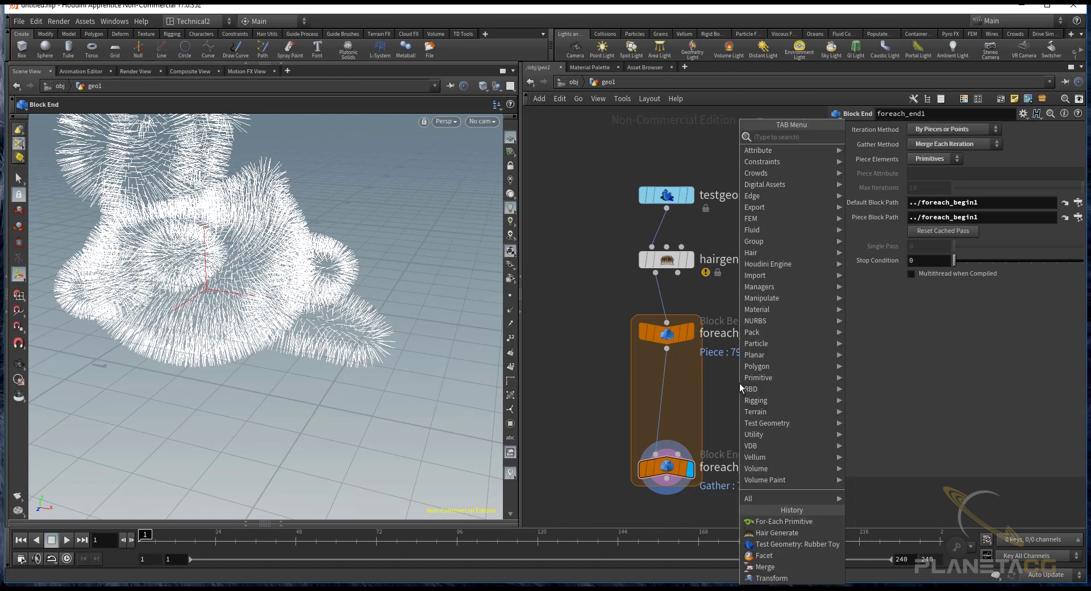
key("Escape")
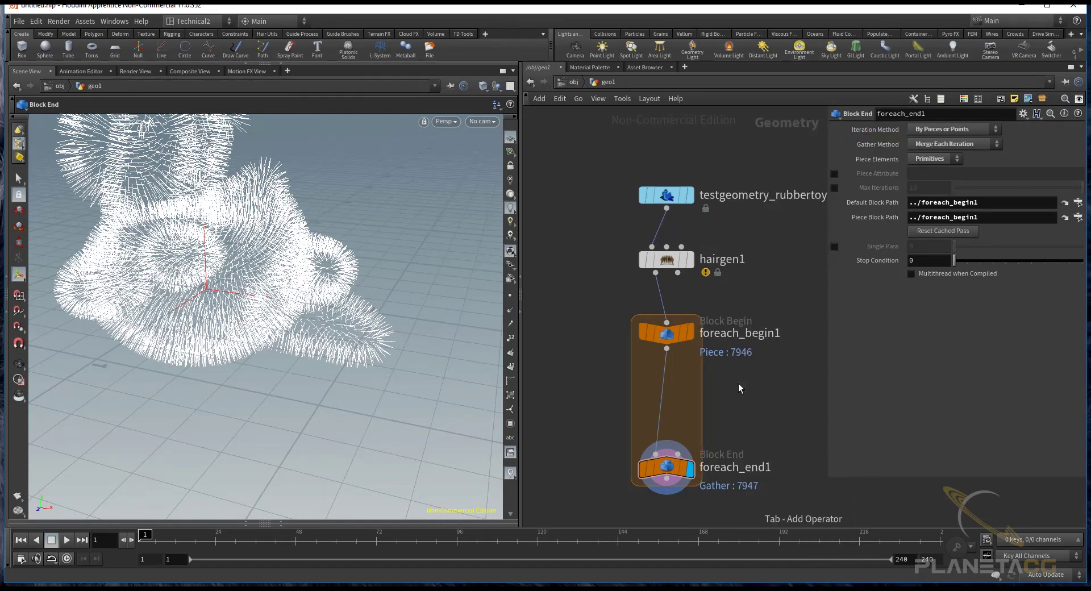
key("Tab")
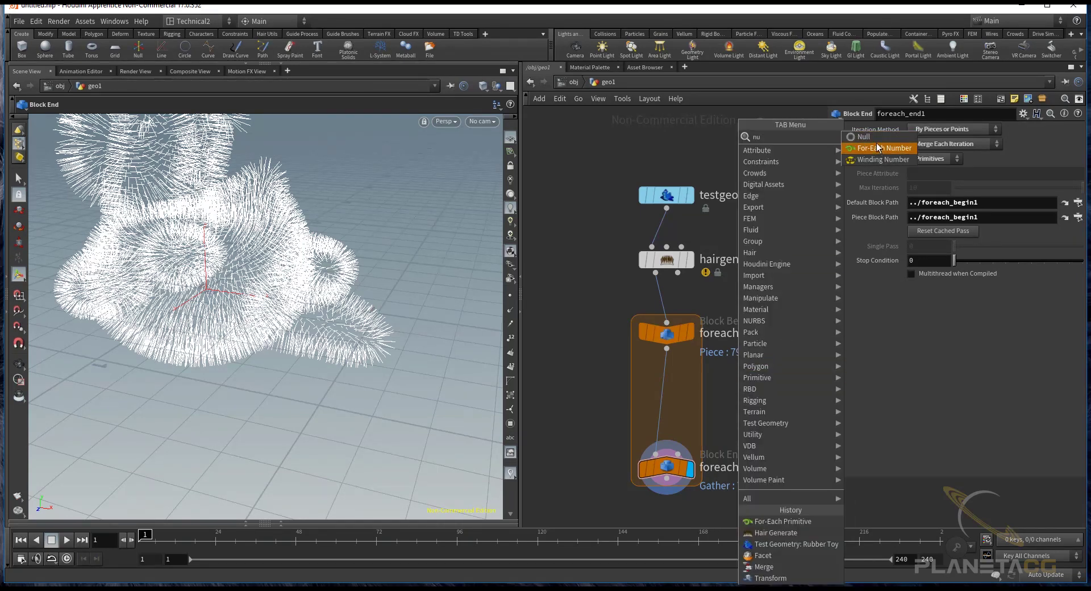
left_click(874, 139)
left_click(657, 383)
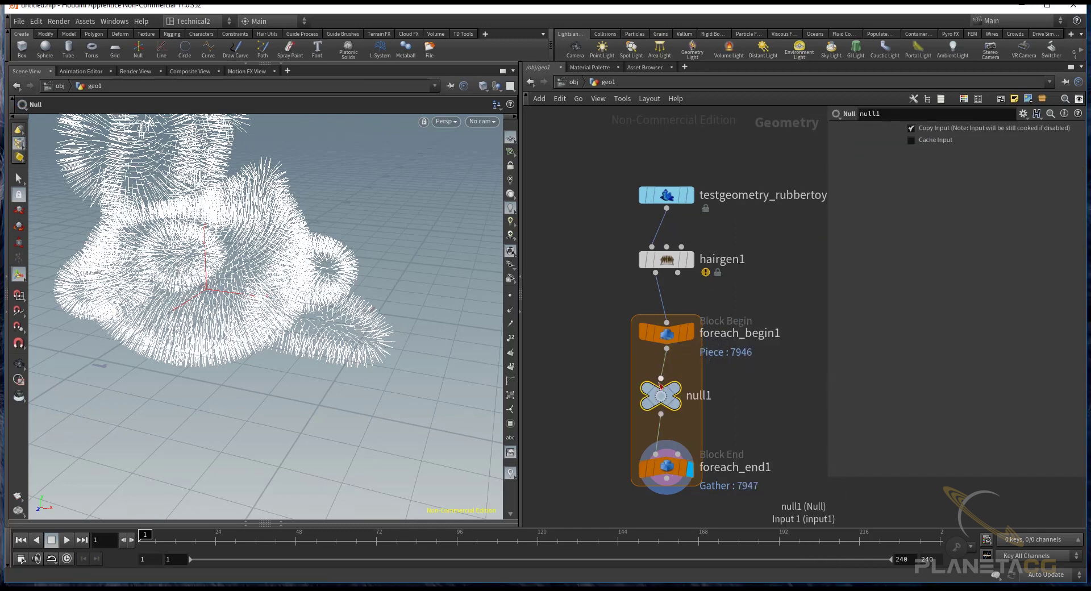
left_click(681, 395)
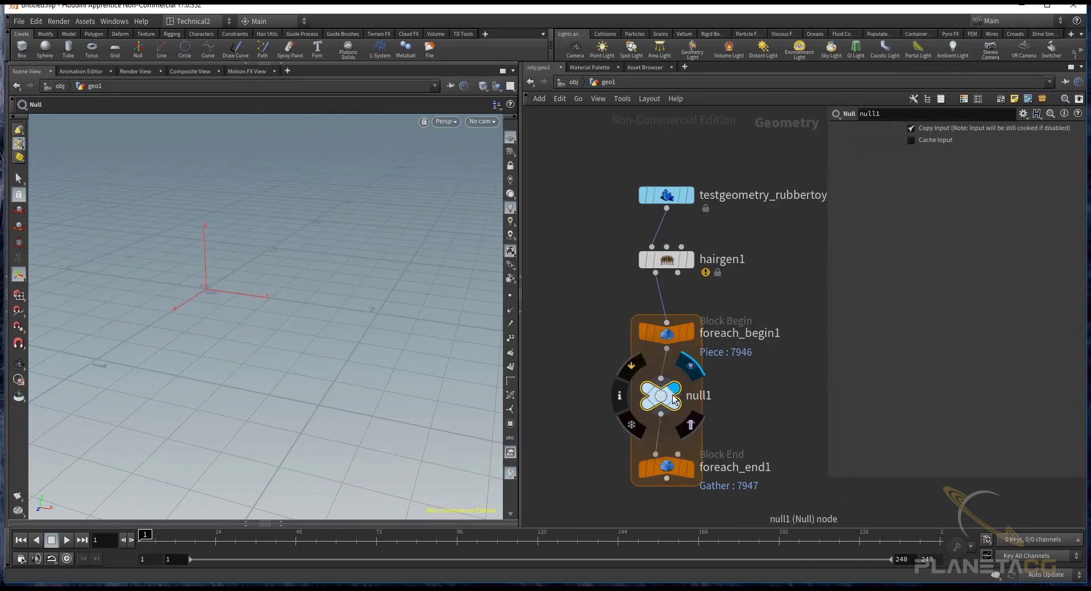
left_click_drag(381, 343, 375, 358, "alt")
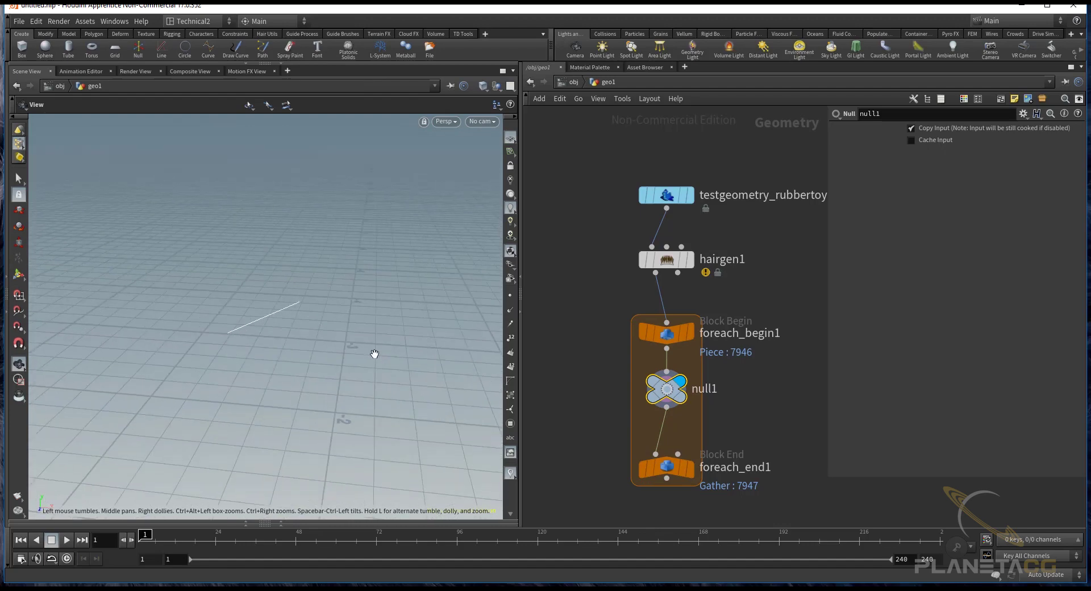
- Template hairgen1 as grey reference fur and inspect the single strand from several angles
middle_click_drag(753, 396, 747, 280)
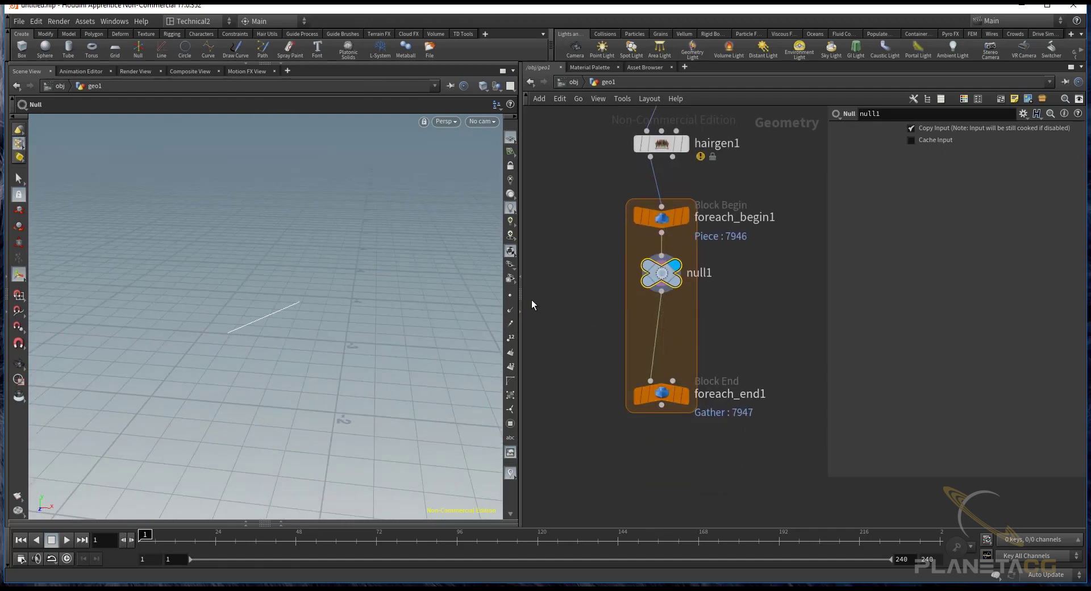
left_click_drag(299, 355, 267, 329, "alt")
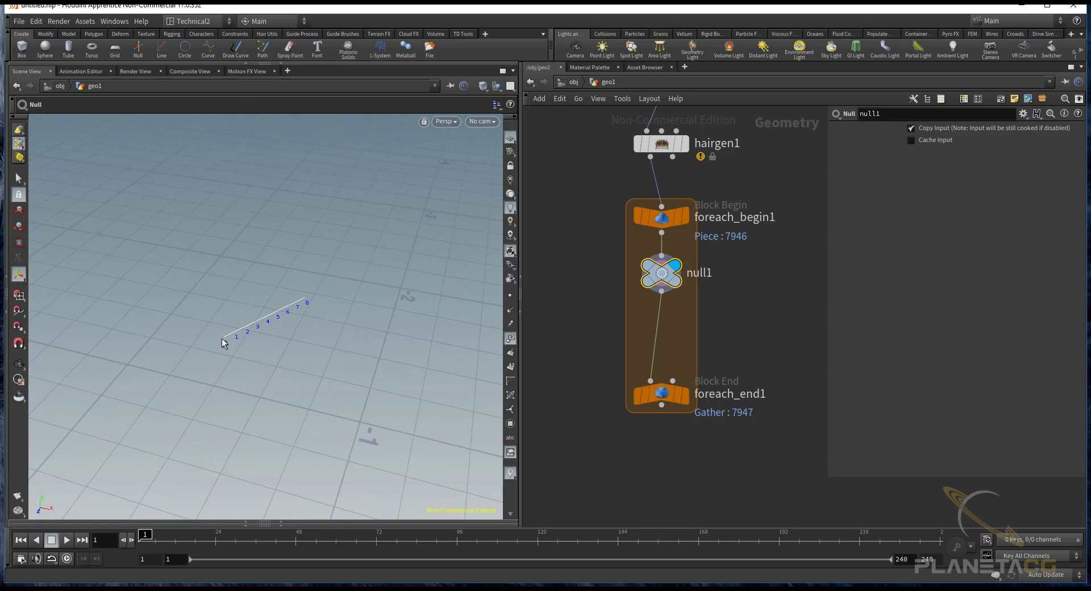
left_click(682, 143)
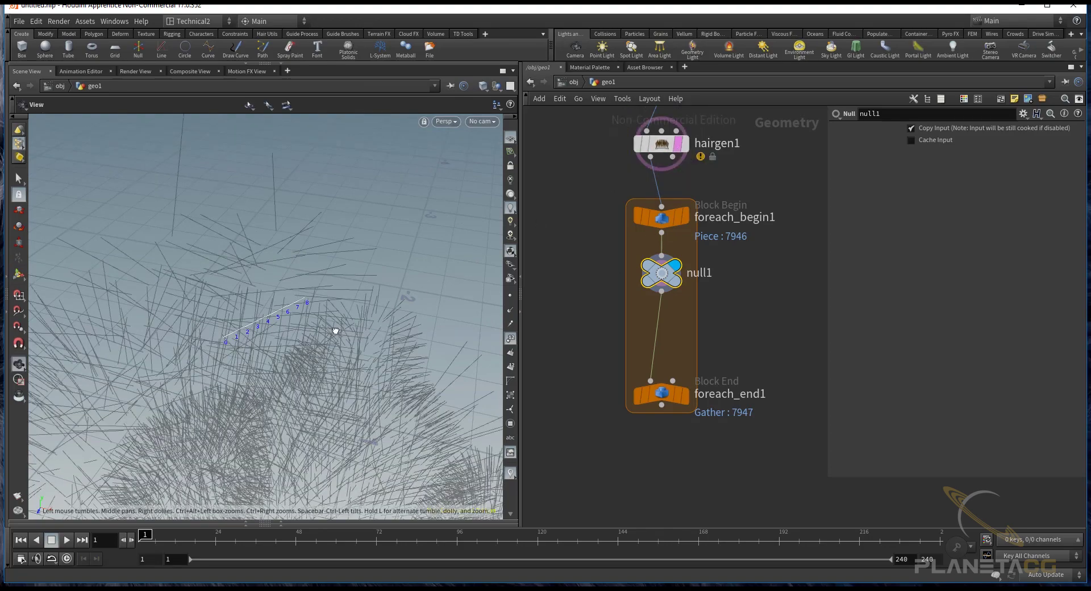
mouse_move(334, 324)
left_mouse_down()
mouse_move(287, 296)
mouse_move(293, 306)
left_mouse_up()
key("Escape")
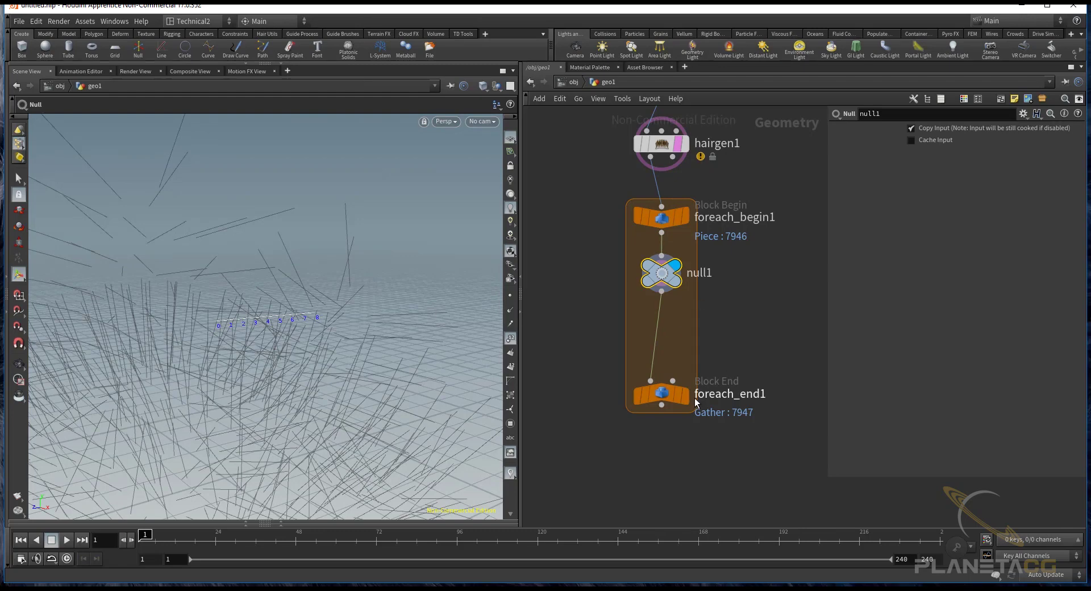
mouse_move(355, 322)
left_mouse_down("alt")
mouse_move(175, 336)
mouse_move(300, 255)
left_mouse_up("alt")
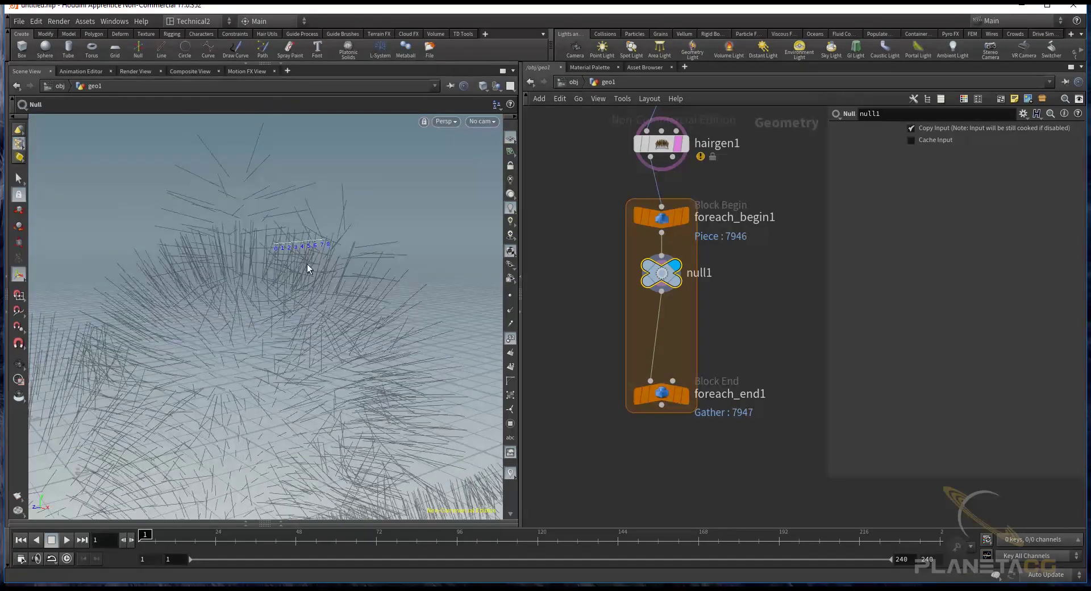
mouse_move(346, 316)
left_mouse_down("alt")
mouse_move(370, 261)
mouse_move(278, 242)
left_mouse_up("alt")
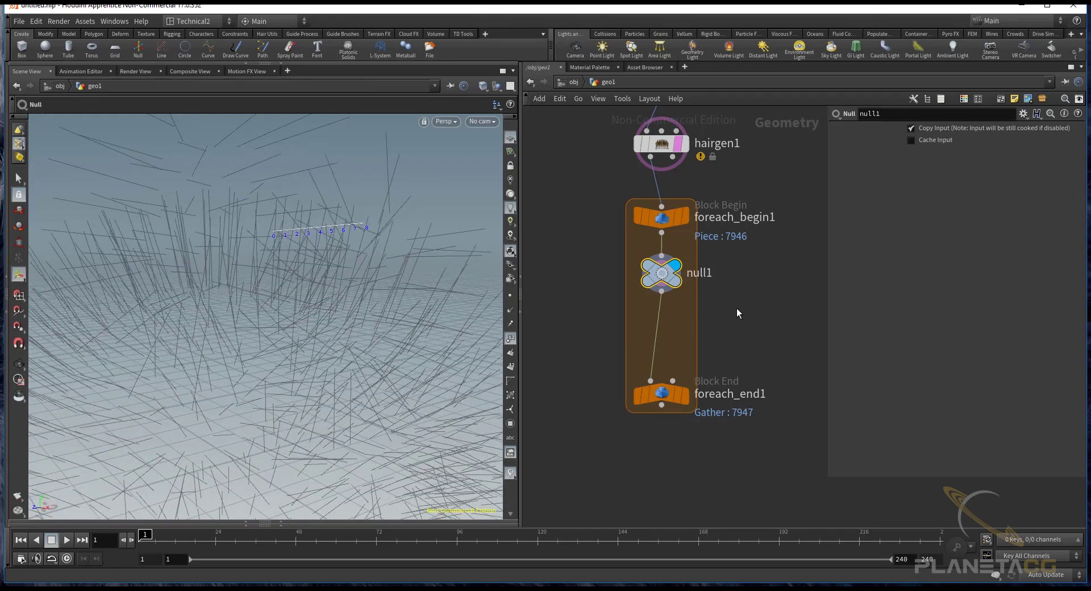
key("Tab")
- Add group1 after null1 inside the loop, grouping Points with base group 0
type("gr")
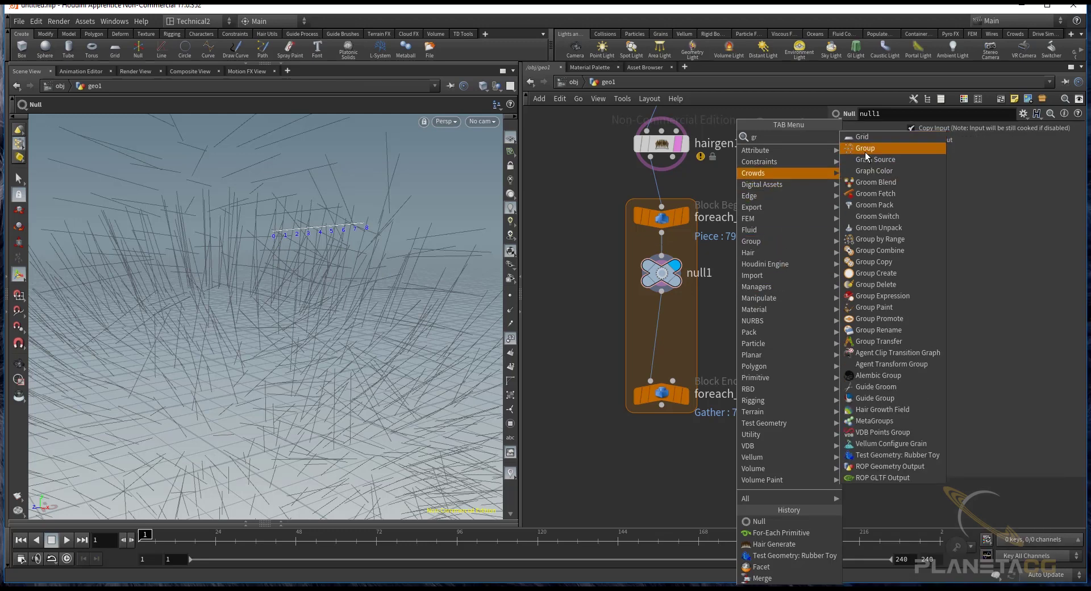
left_click(864, 148)
left_click(662, 332)
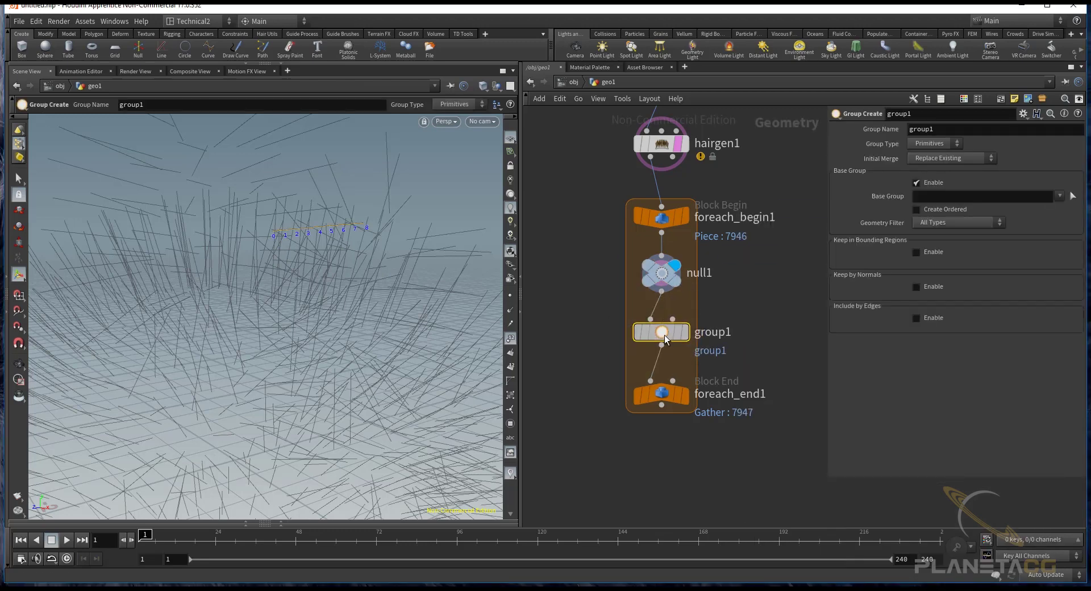
left_click(927, 144)
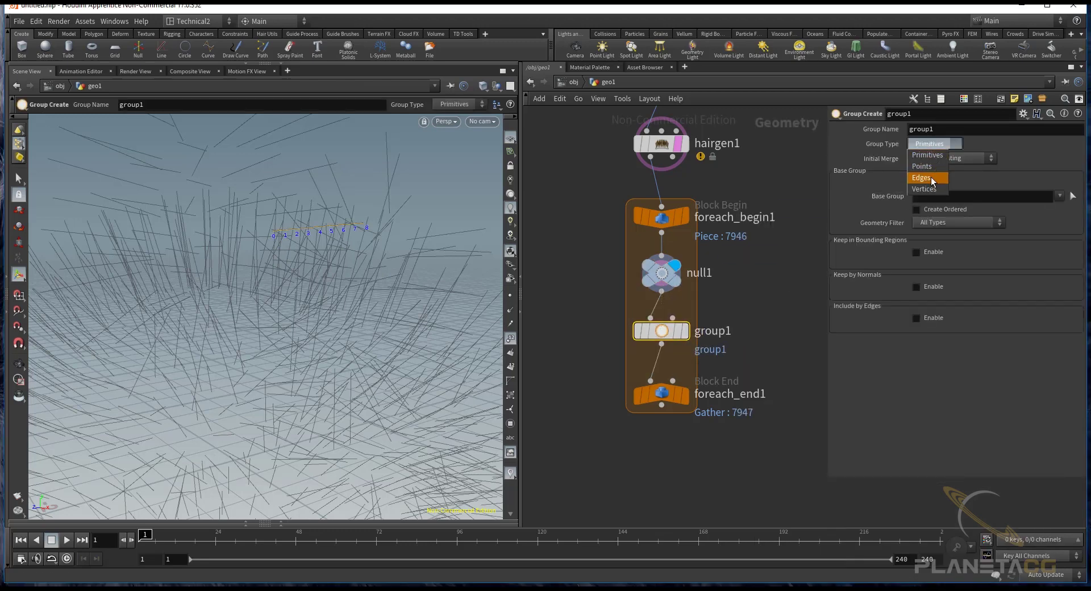
left_click(938, 196)
type("0")
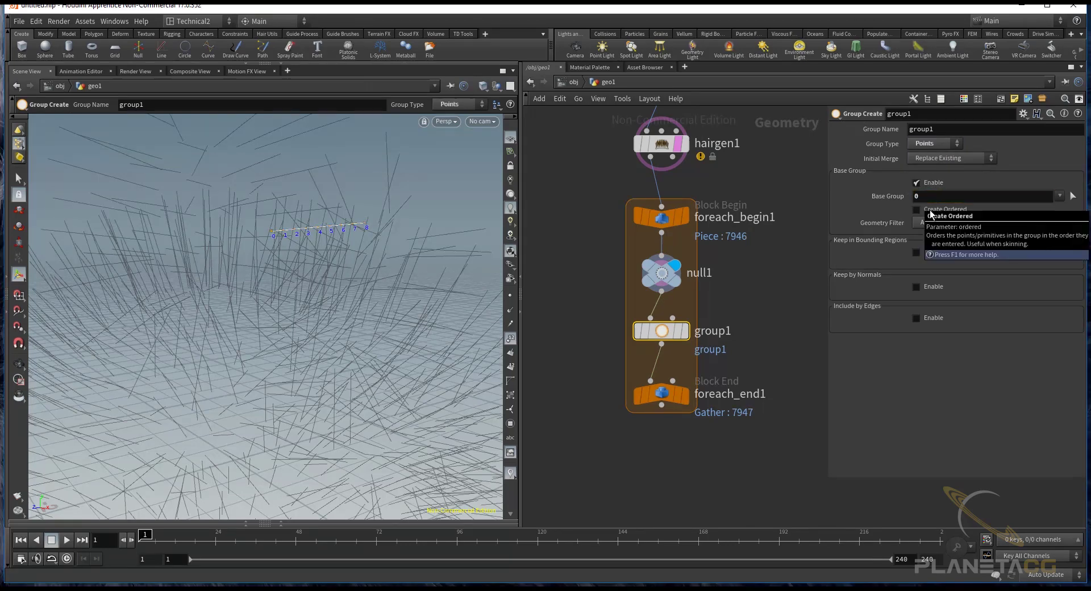
left_click_drag(411, 216, 241, 243, "alt")
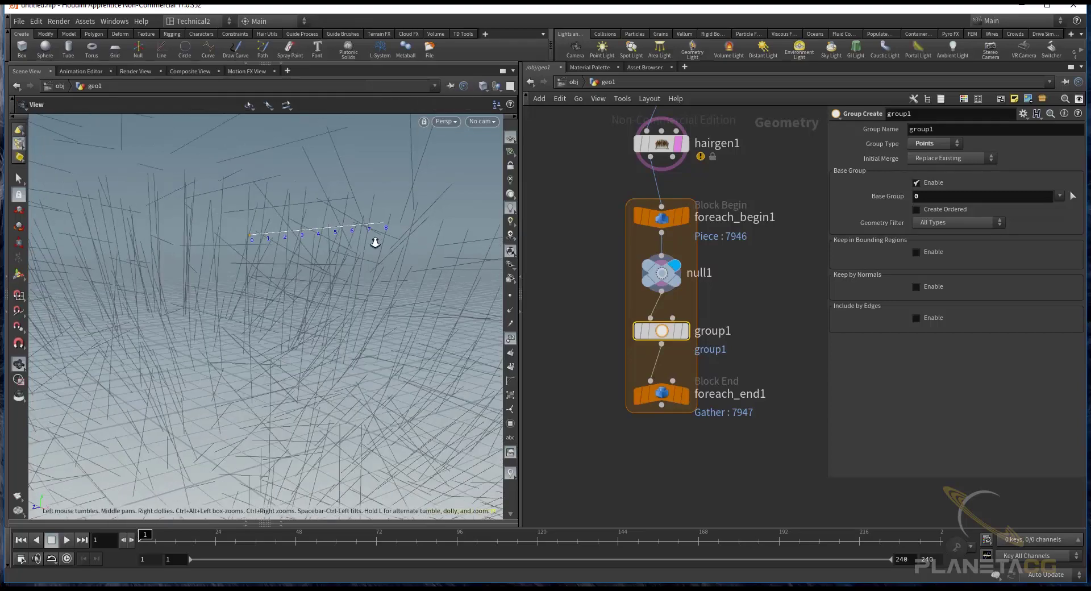
left_click_drag(372, 241, 432, 250, "alt")
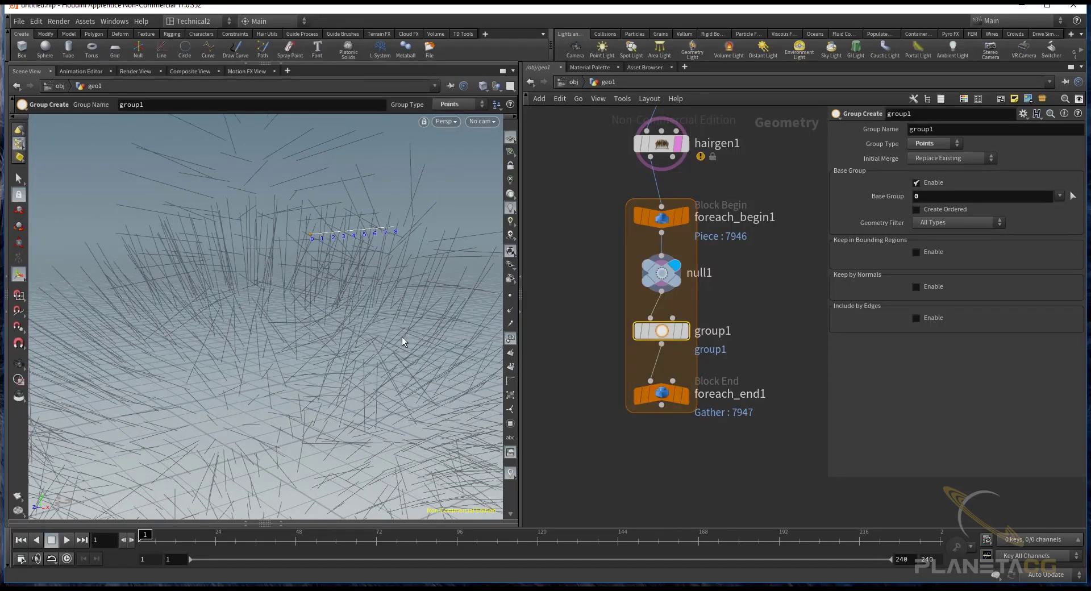
left_click_drag(401, 336, 364, 270, "alt")
mouse_move(341, 345)
left_mouse_down("alt")
mouse_move(224, 329)
mouse_move(358, 280)
mouse_move(348, 337)
mouse_move(330, 295)
left_mouse_up("alt")
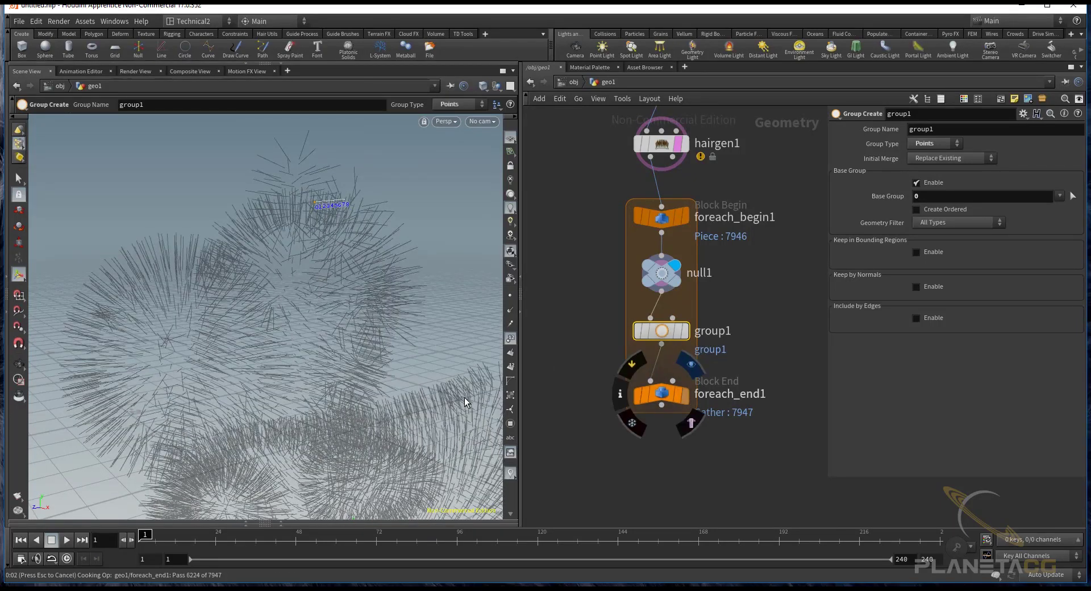
- Hide point numbers and rename group1's group to pins
left_click(509, 341)
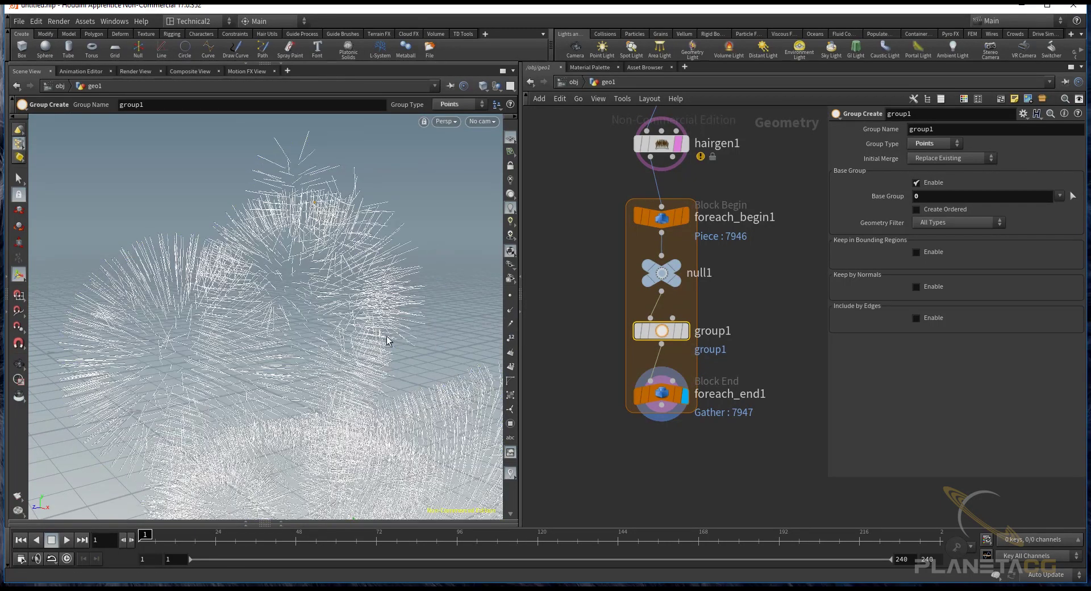
mouse_move(385, 341)
left_mouse_down("alt")
mouse_move(348, 369)
mouse_move(373, 250)
mouse_move(332, 291)
mouse_move(369, 278)
left_mouse_up("alt")
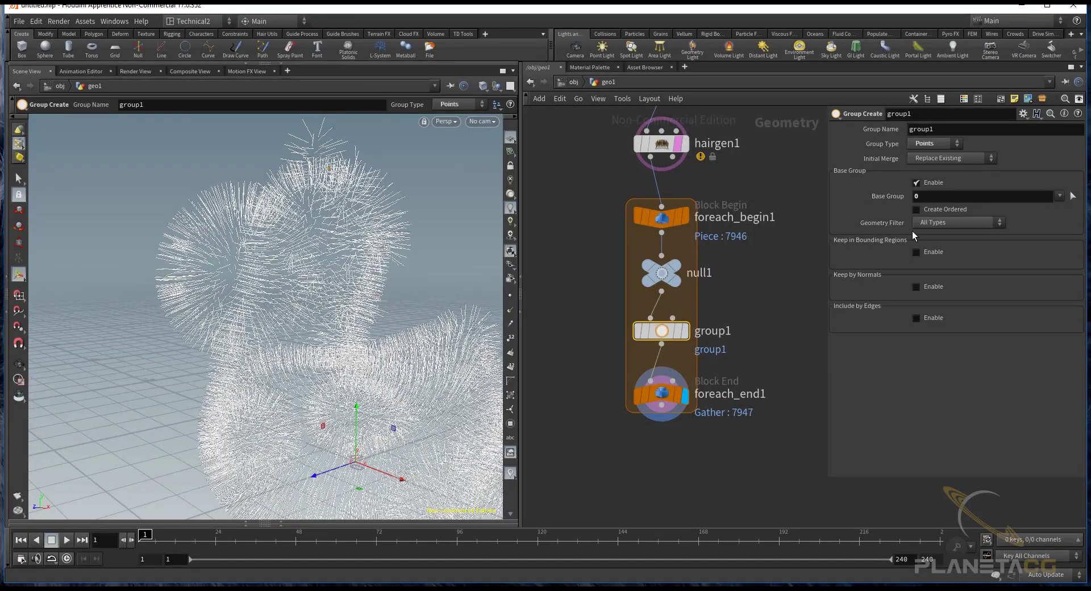
double_click(983, 133)
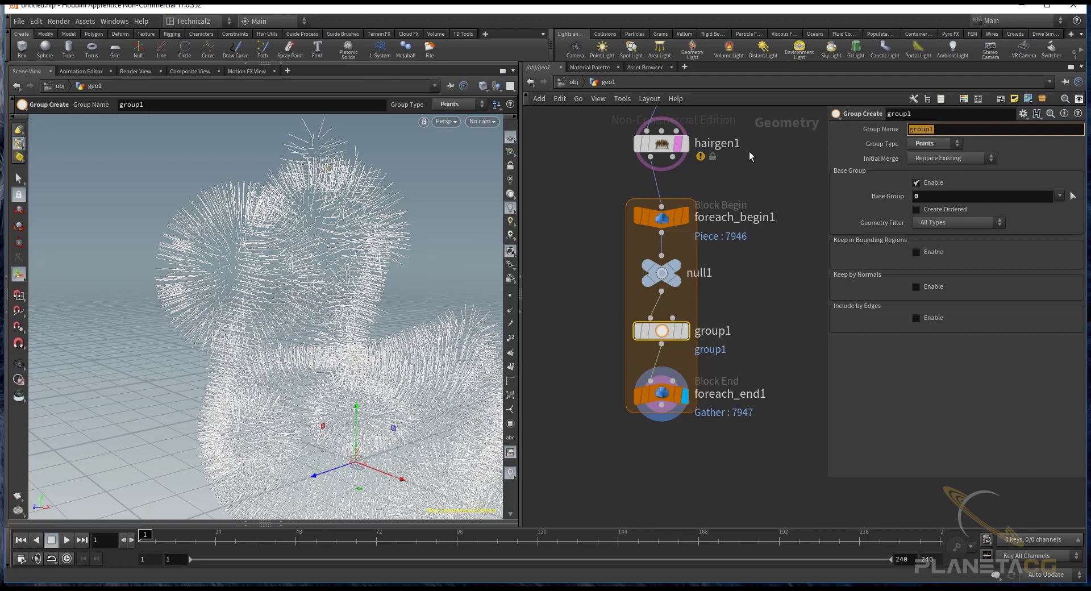
type("pins")
key("Return")
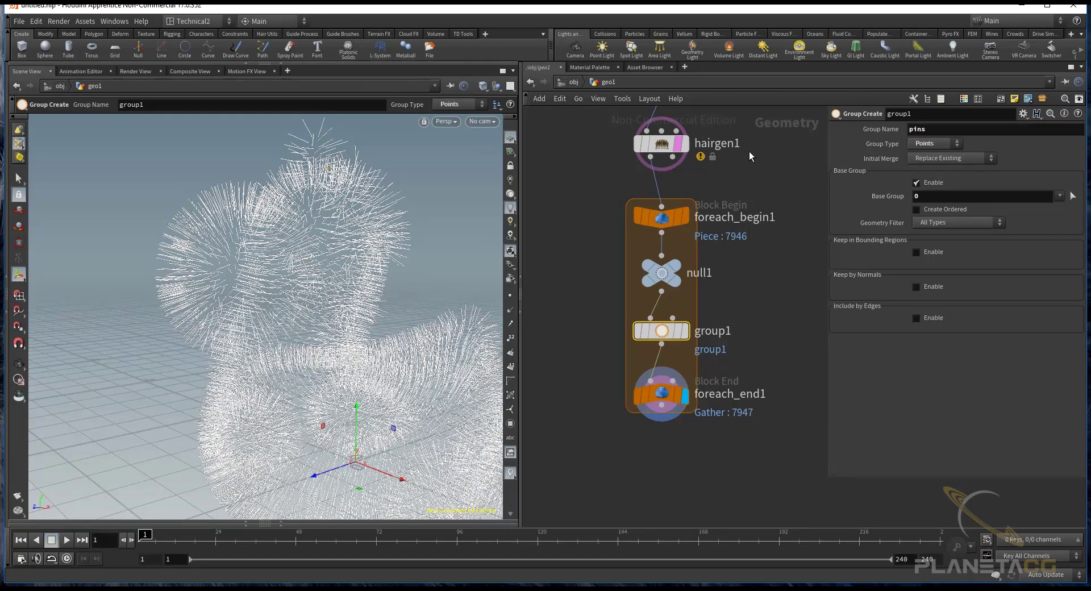
- Check foreach_end1's geometry info for the 7,947-point pins group
scroll(687, 403, "down", 3)
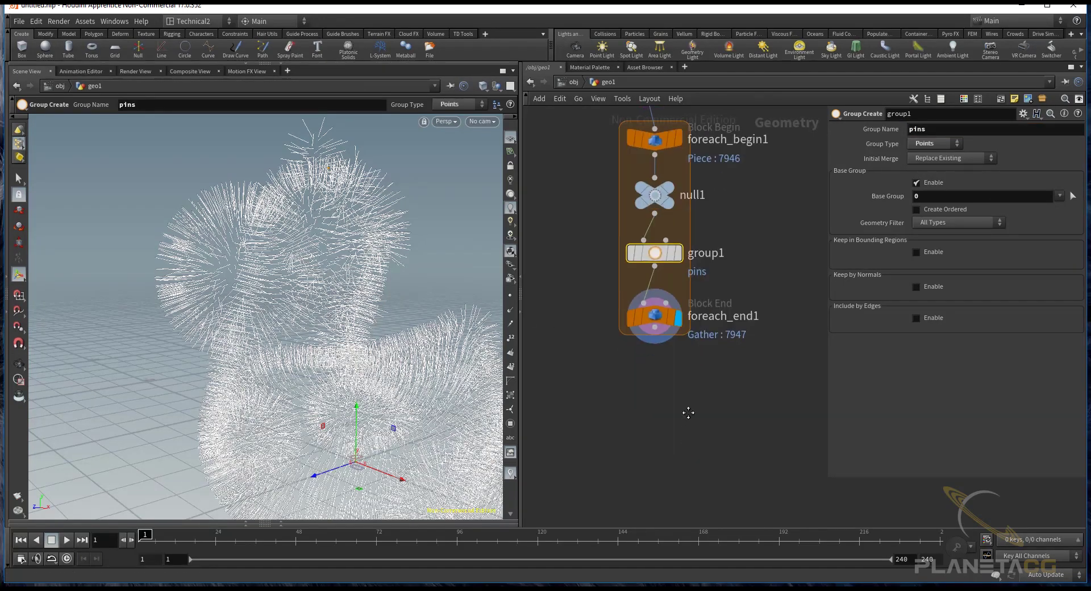
scroll(687, 404, "down", 1)
middle_click(656, 278)
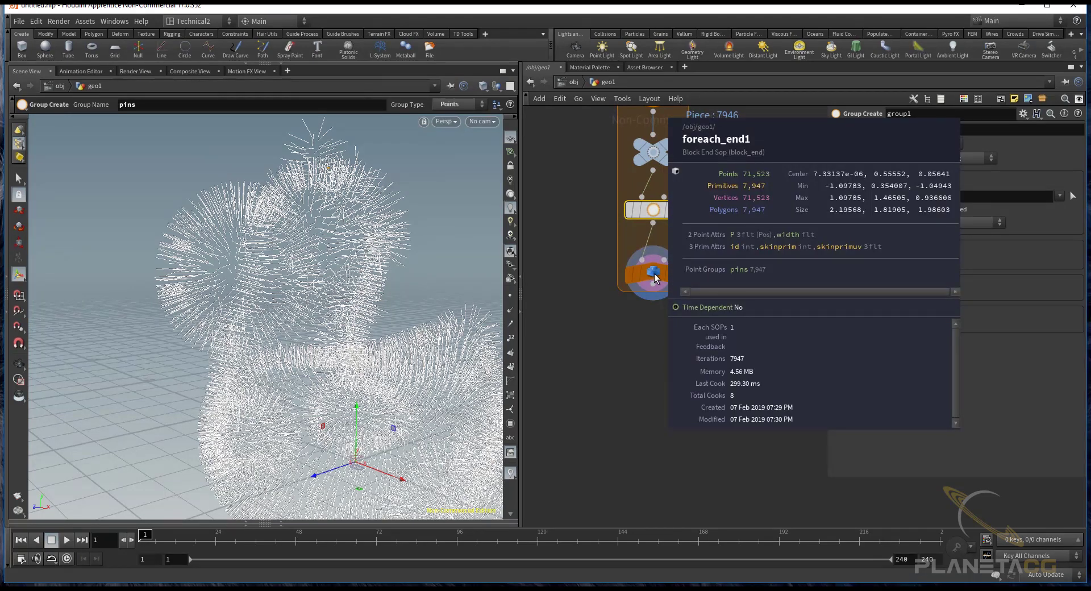
key("Escape")
left_click_drag(248, 309, 316, 287)
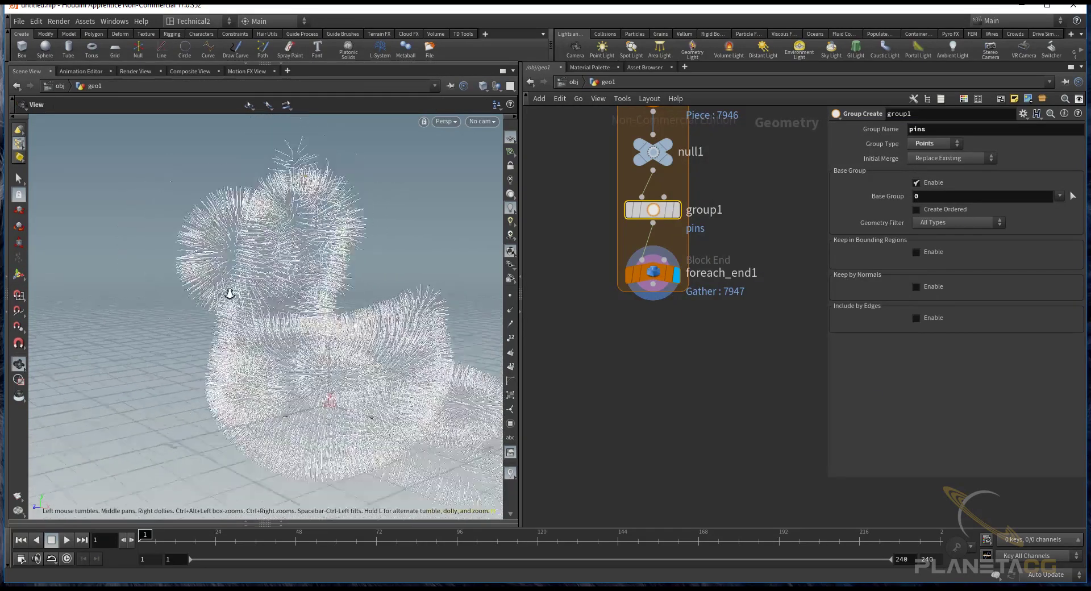
key("Return")
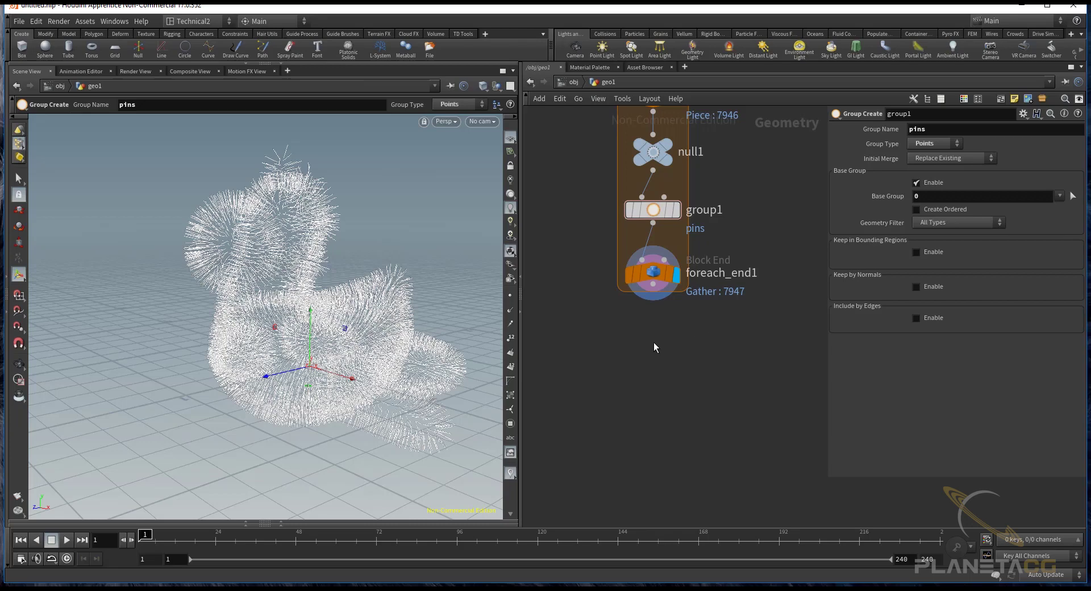
- Add a Vellum Configure Hair node, vellumhair1, wired after foreach_end1 and displayed
key("Tab")
type("ve")
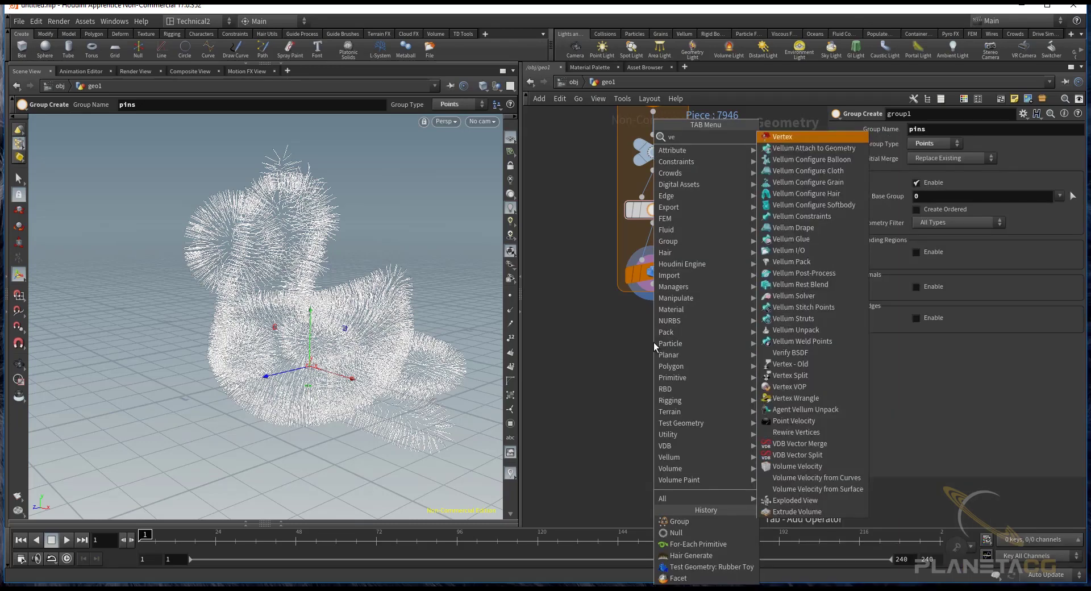
left_click(840, 183)
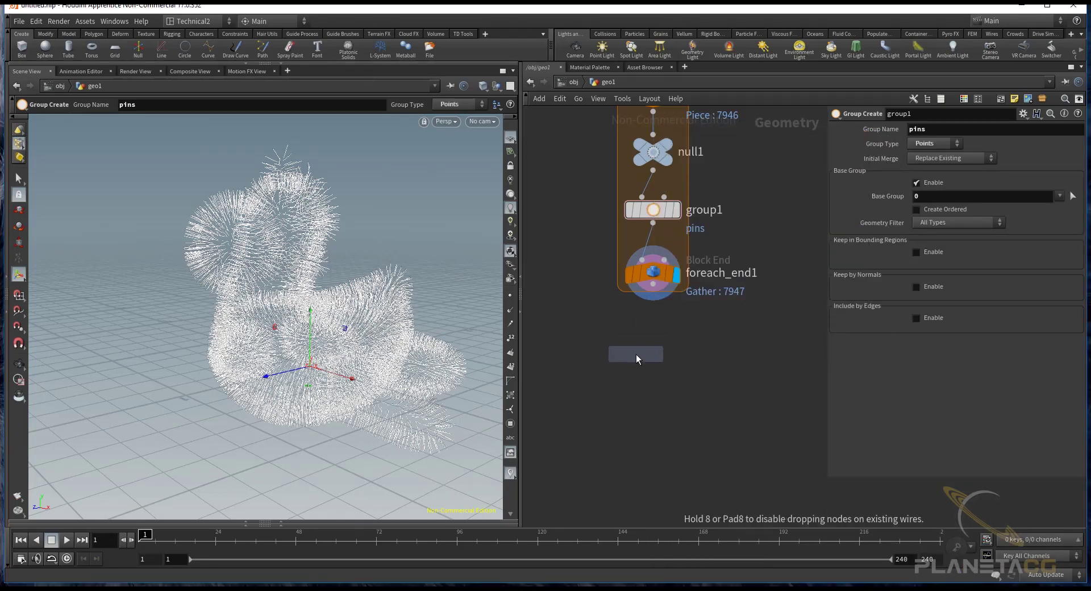
left_click(648, 350)
left_click(653, 283)
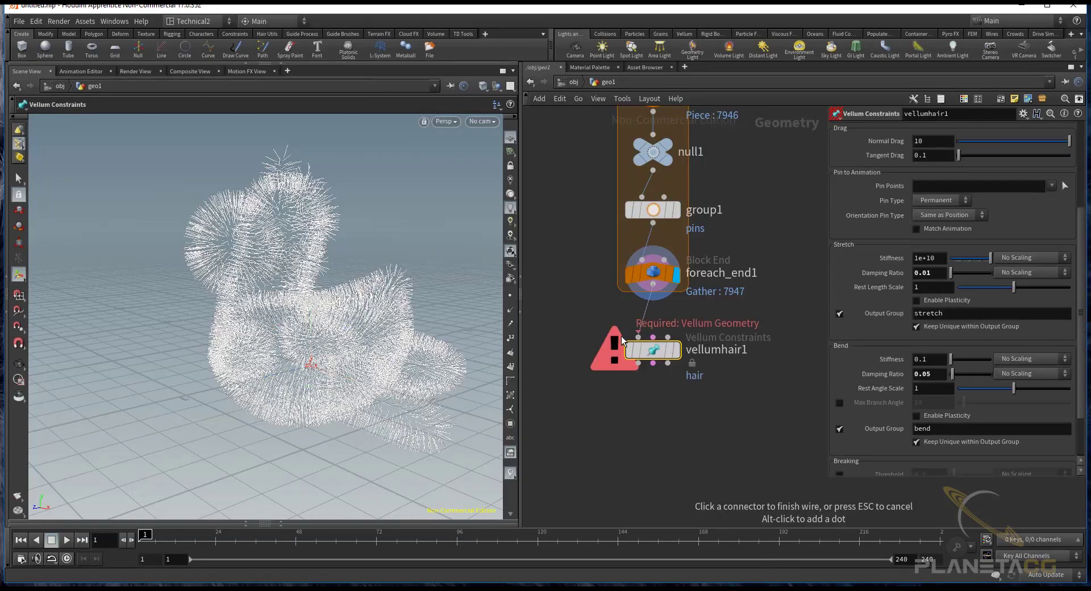
left_click(682, 350)
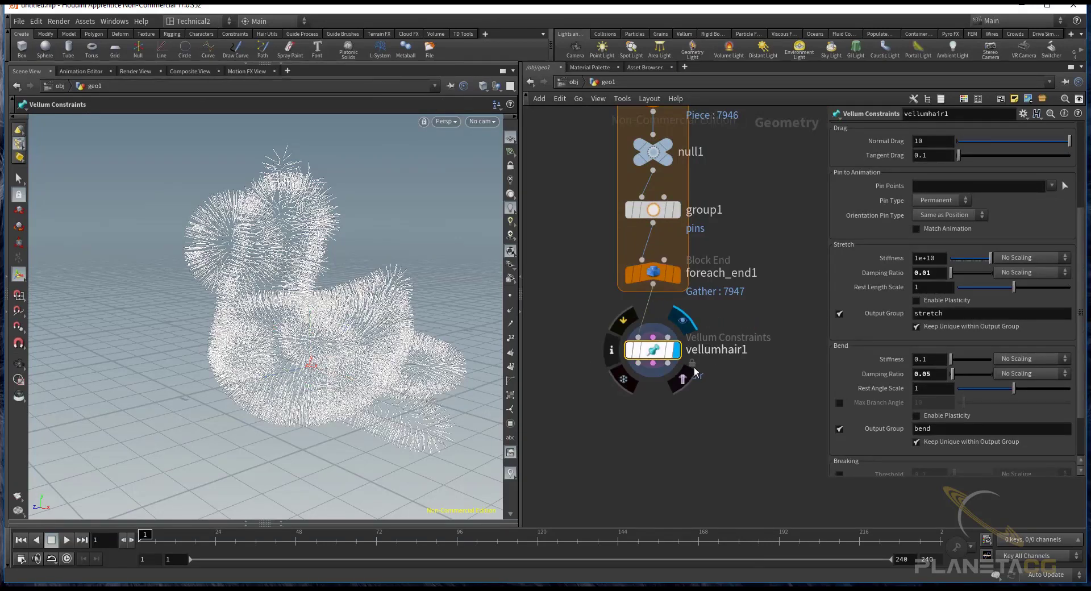
left_click(676, 350)
scroll(954, 361, "down", 2)
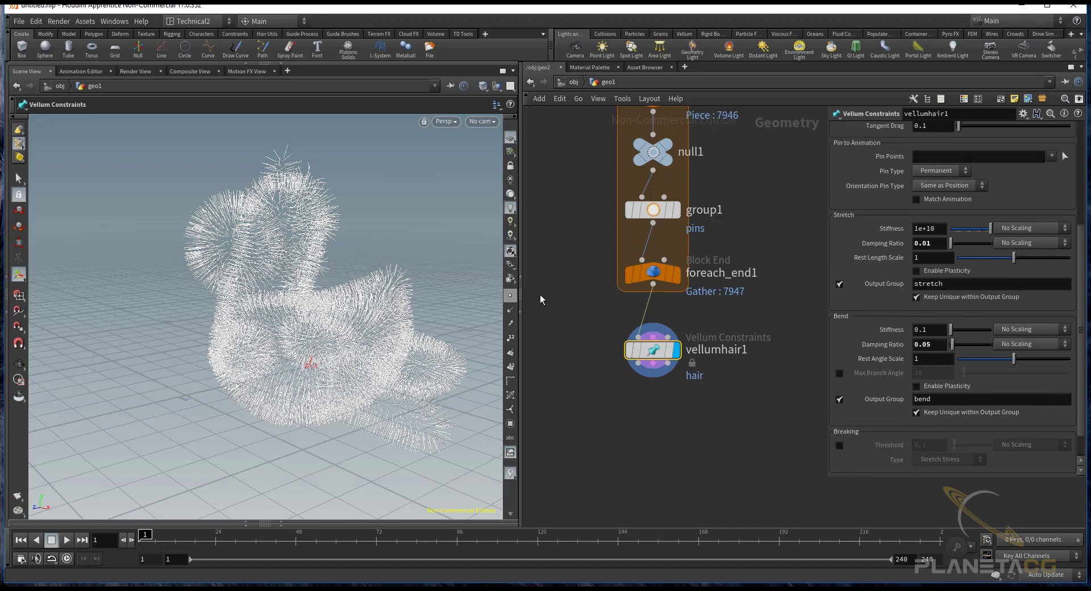
scroll(941, 283, "up", 3)
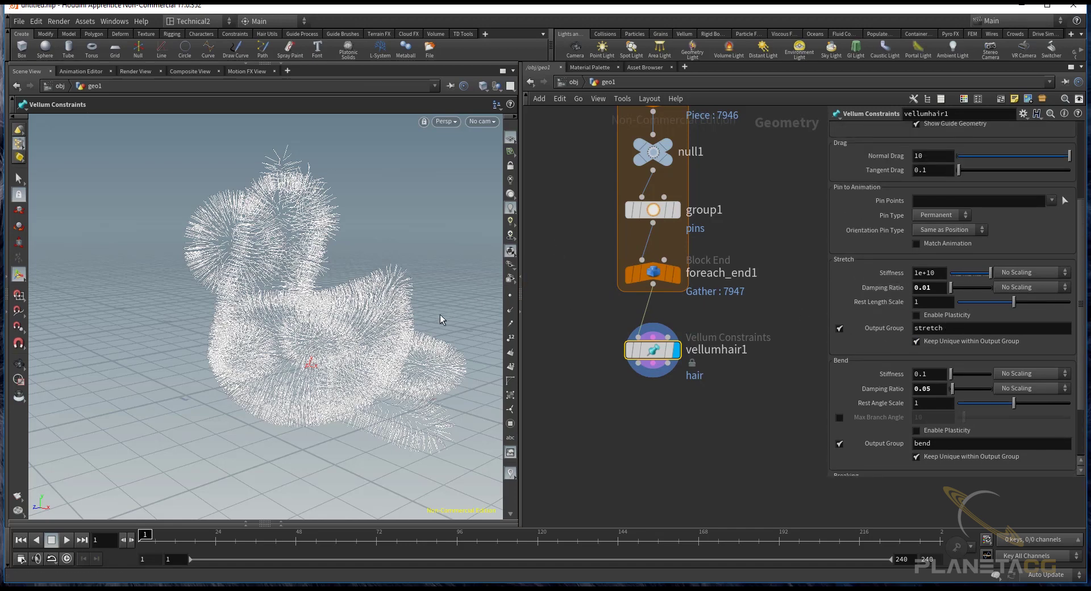
middle_click_drag(753, 448, 732, 371)
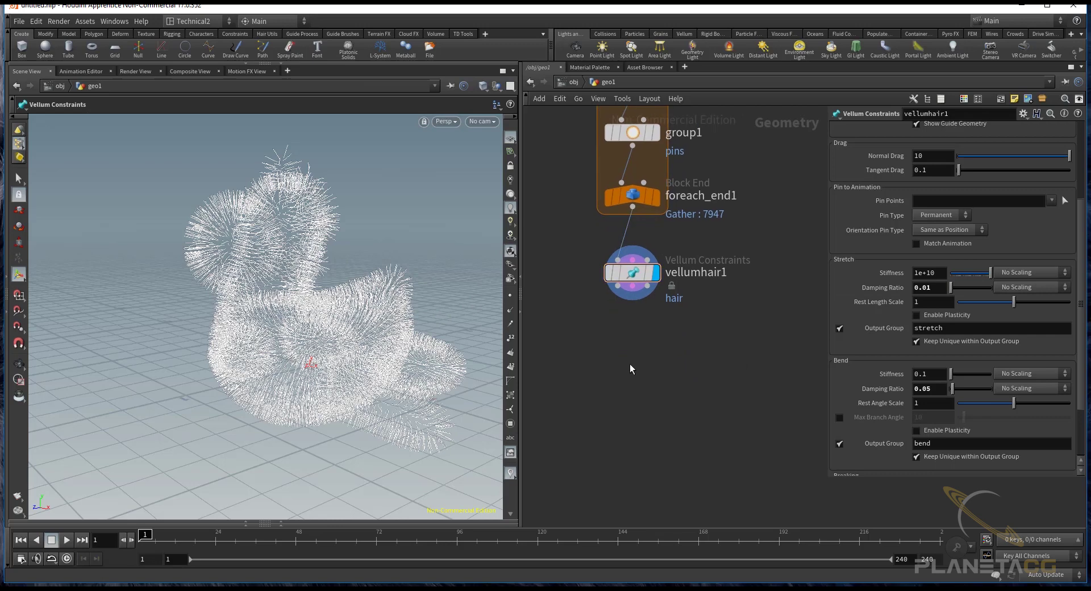
key("Tab")
- Add vellumsolver1 under vellumhair1, wiring its geometry and constraint outputs in
type("vell")
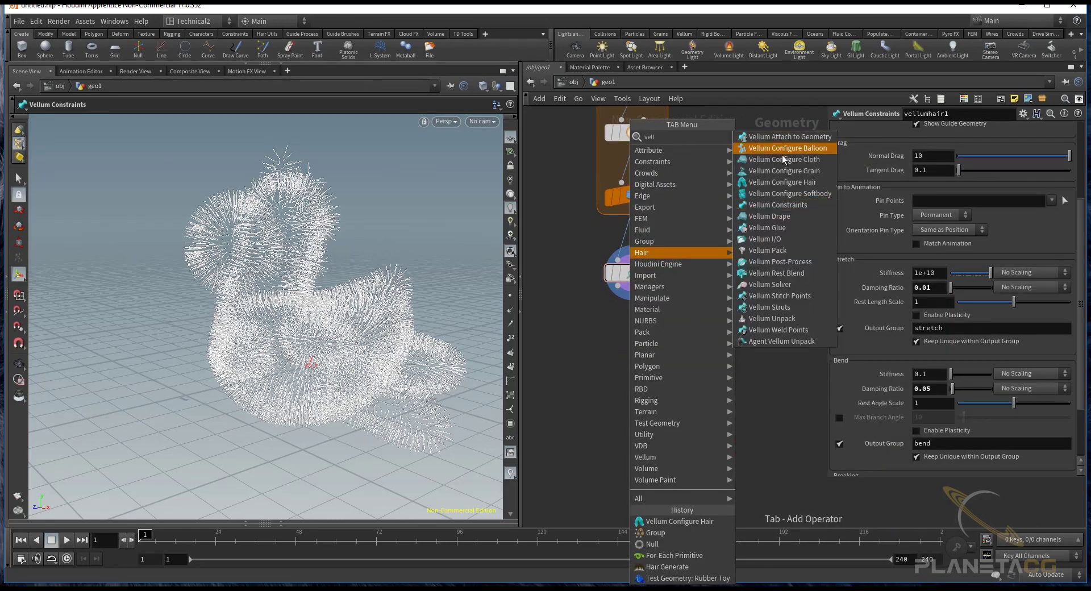
left_click(793, 284)
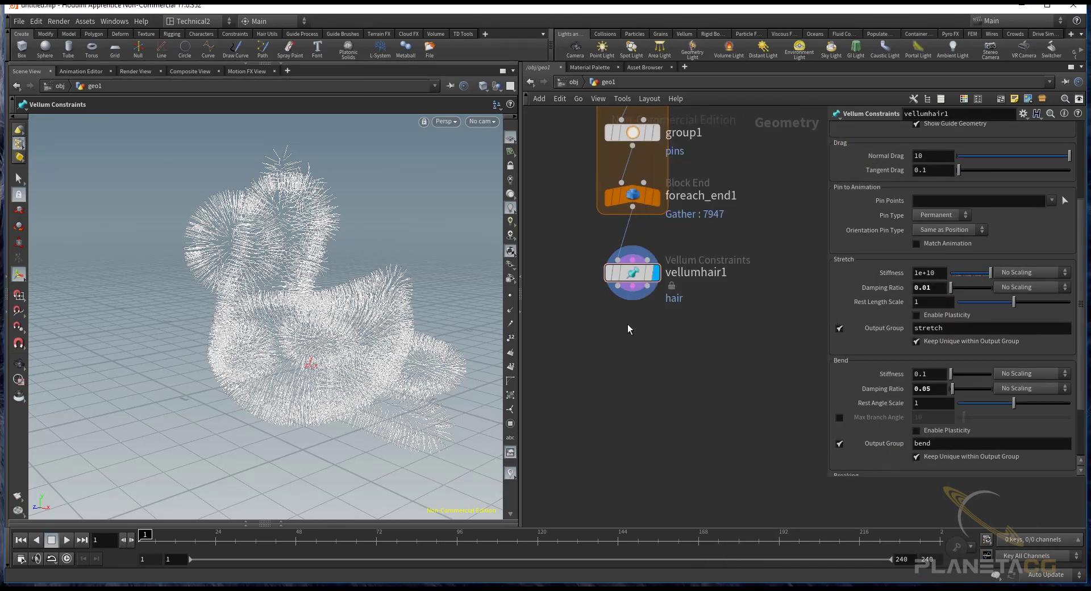
left_click(604, 316)
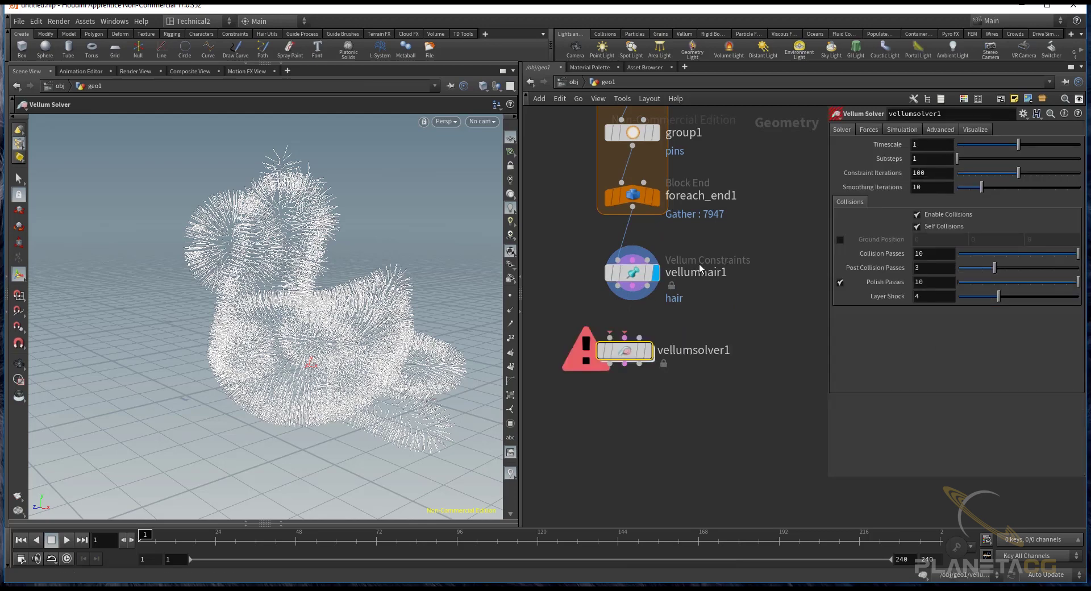
left_click(617, 299)
left_click(610, 338)
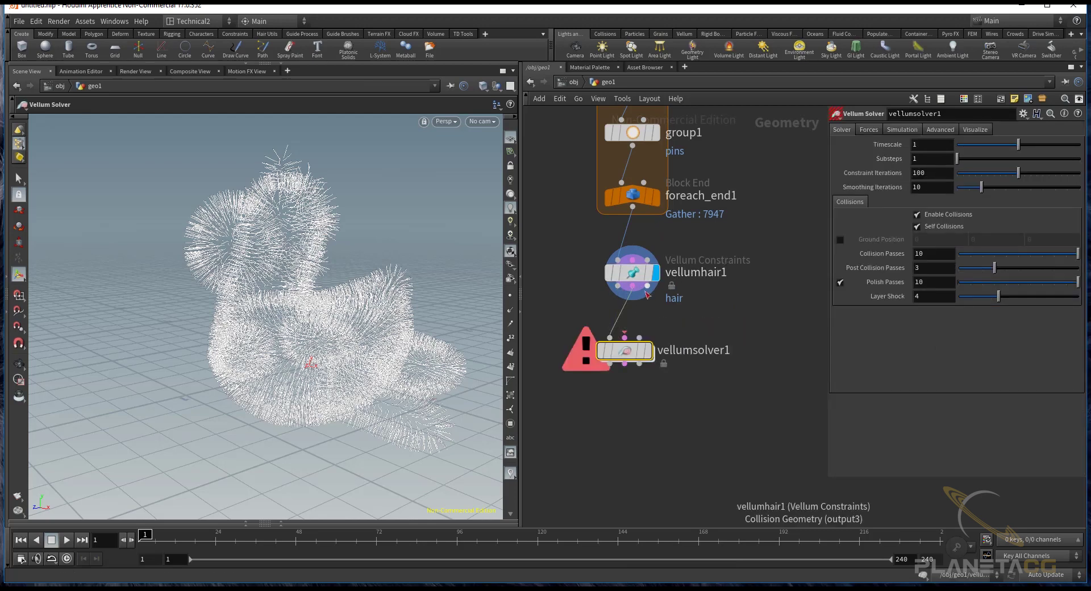
left_click(625, 335)
mouse_move(626, 349)
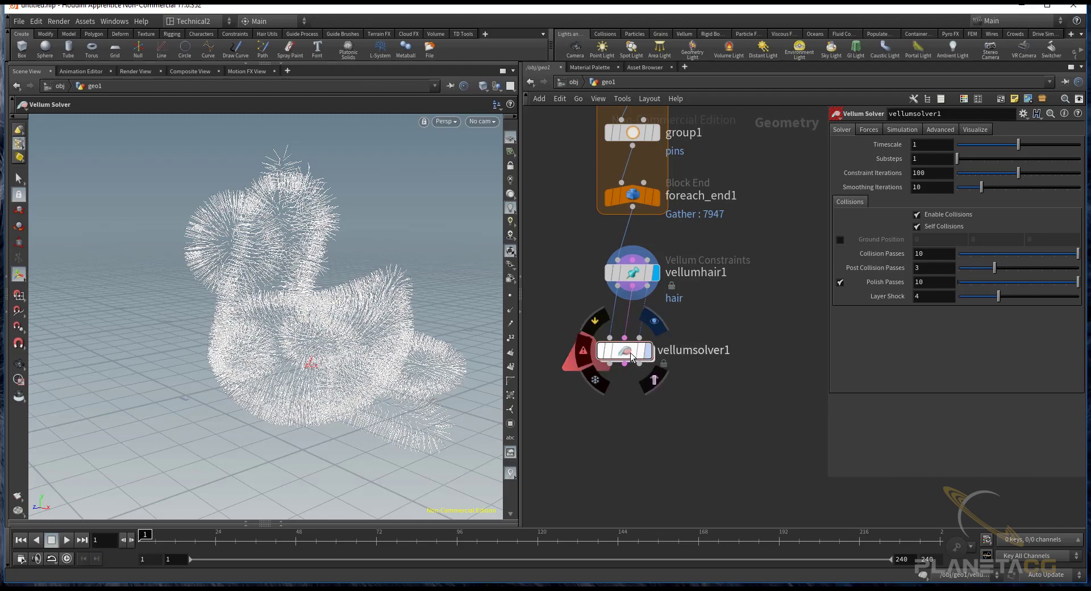
left_click_drag(633, 356, 635, 351)
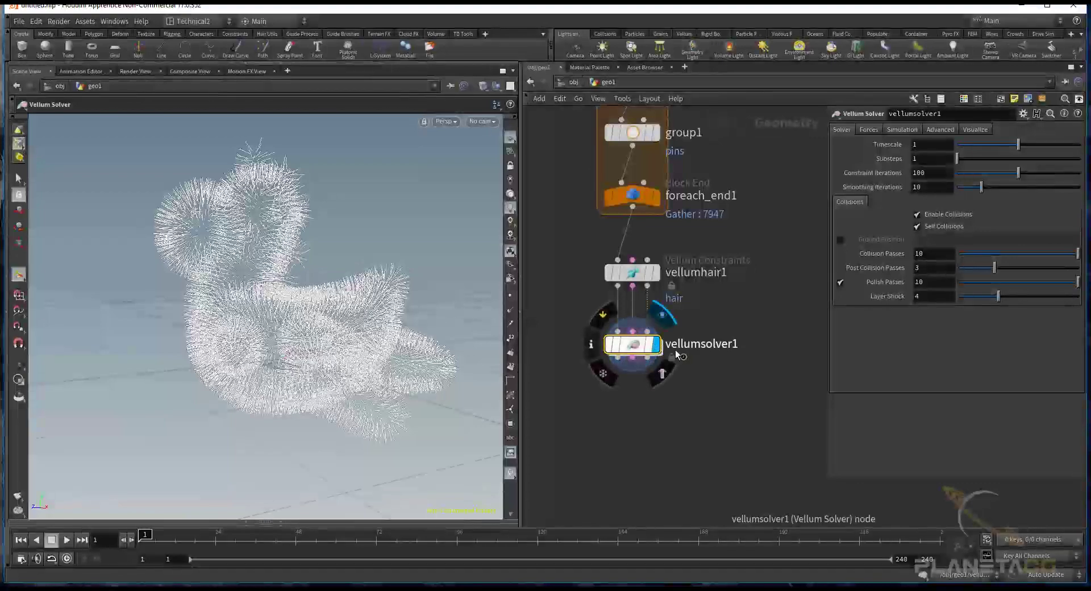
- Review the vellumhair1 and solver parameters and orbit to check the fur
left_click(628, 272)
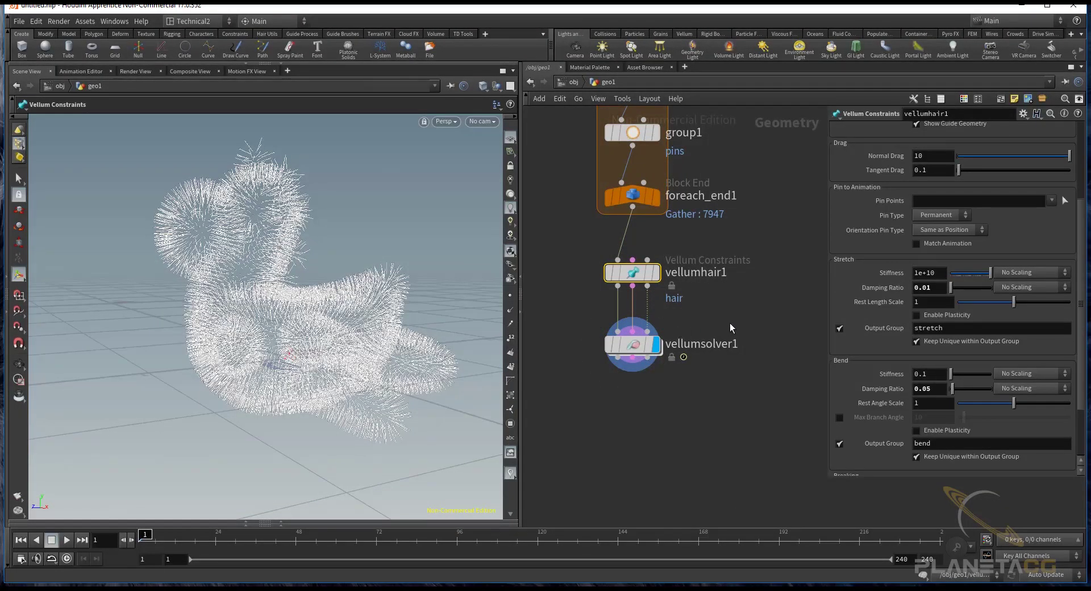
left_click(642, 344)
mouse_move(332, 296)
left_mouse_down()
mouse_move(329, 309)
mouse_move(275, 309)
mouse_move(246, 327)
mouse_move(290, 312)
left_mouse_up()
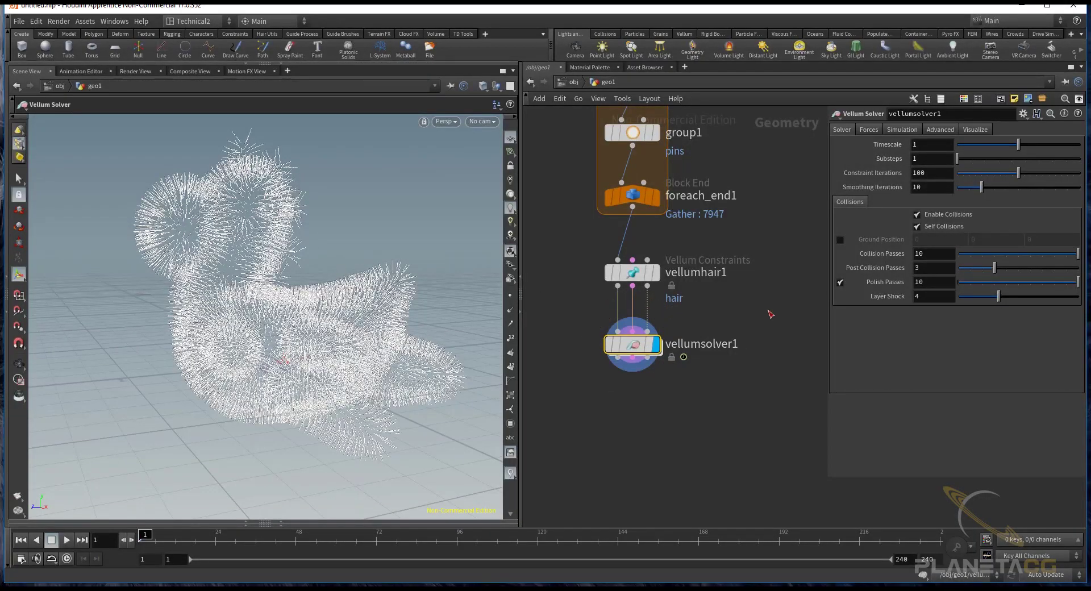
mouse_move(445, 316)
left_mouse_down()
mouse_move(318, 329)
mouse_move(295, 318)
left_mouse_up()
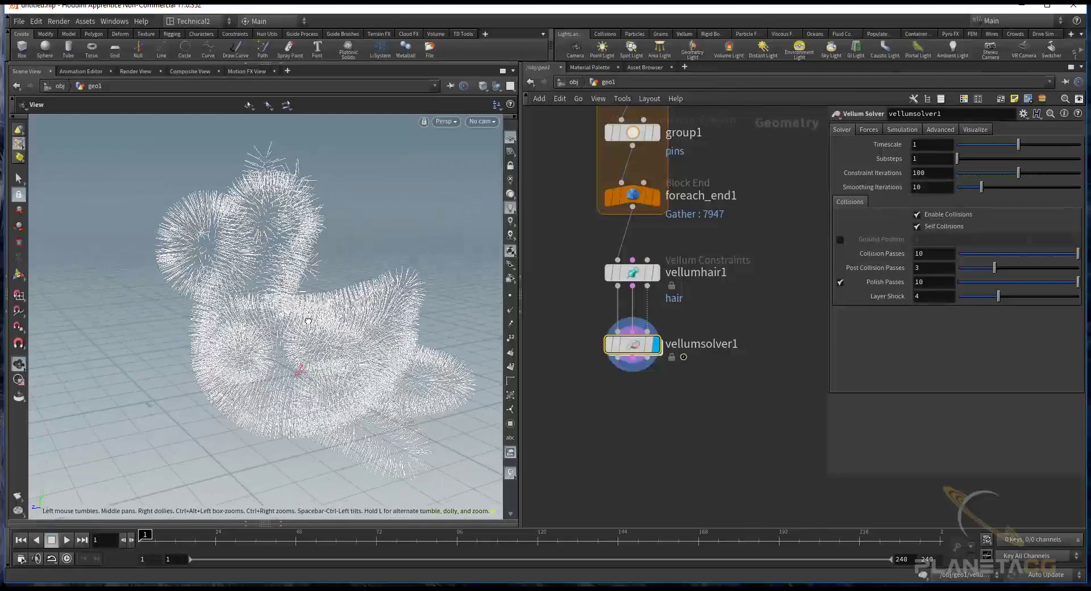
middle_click_drag(730, 403, 718, 388)
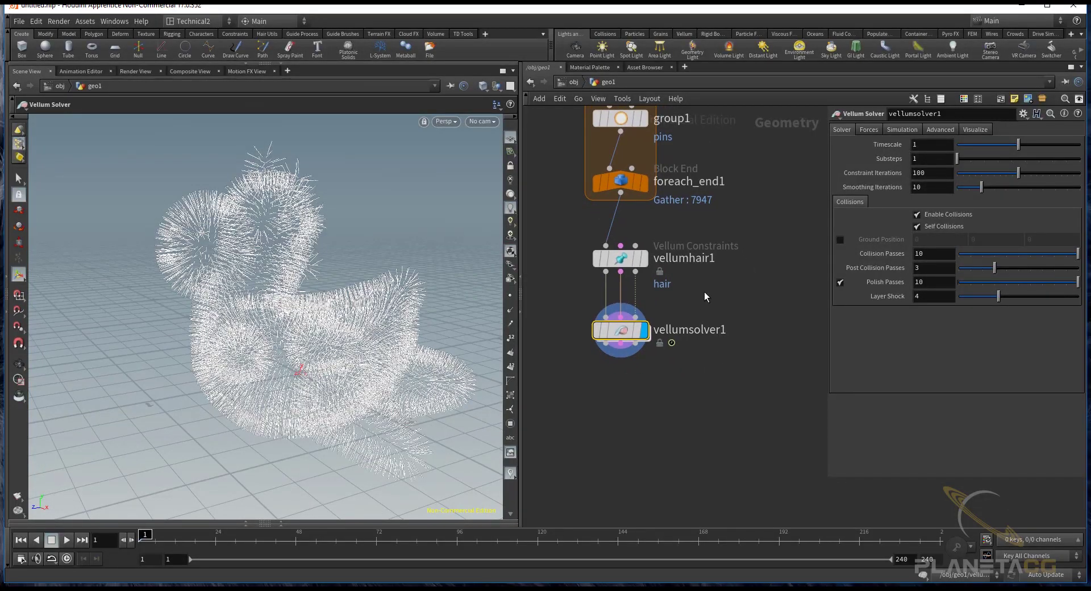
- Pin vellumhair1's hair roots to the 'pins' point group with Match Animation enabled
left_click(602, 259)
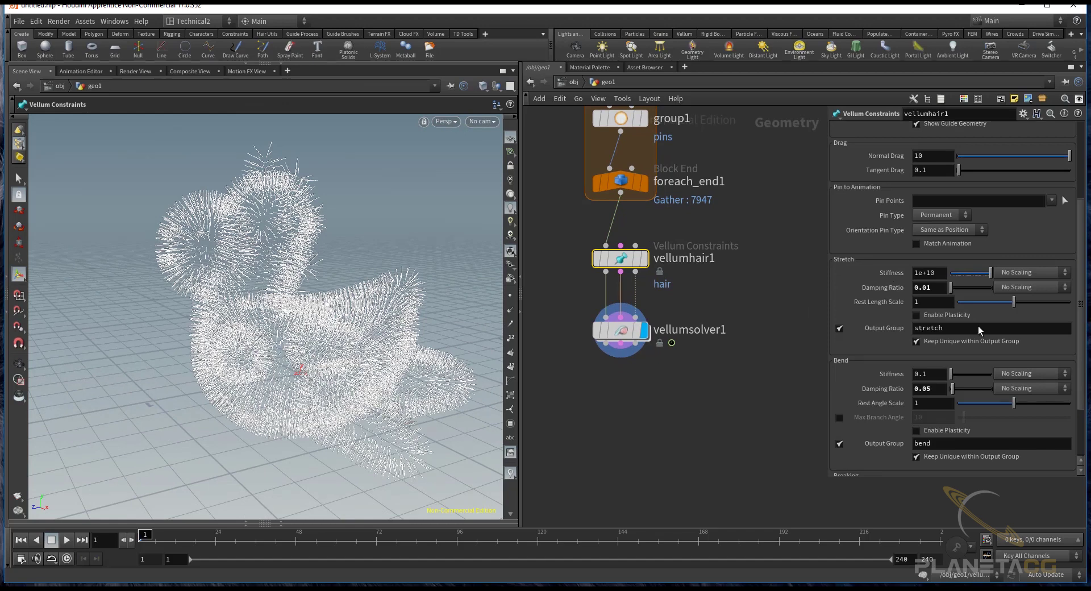
scroll(977, 328, "up", 3)
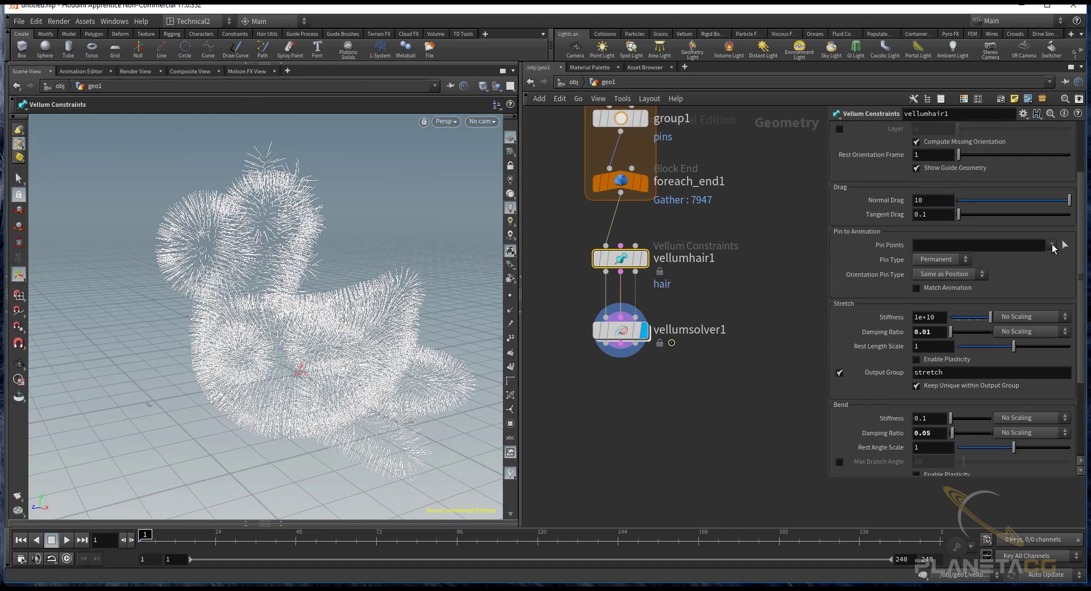
left_click(1052, 247)
left_click(1060, 260)
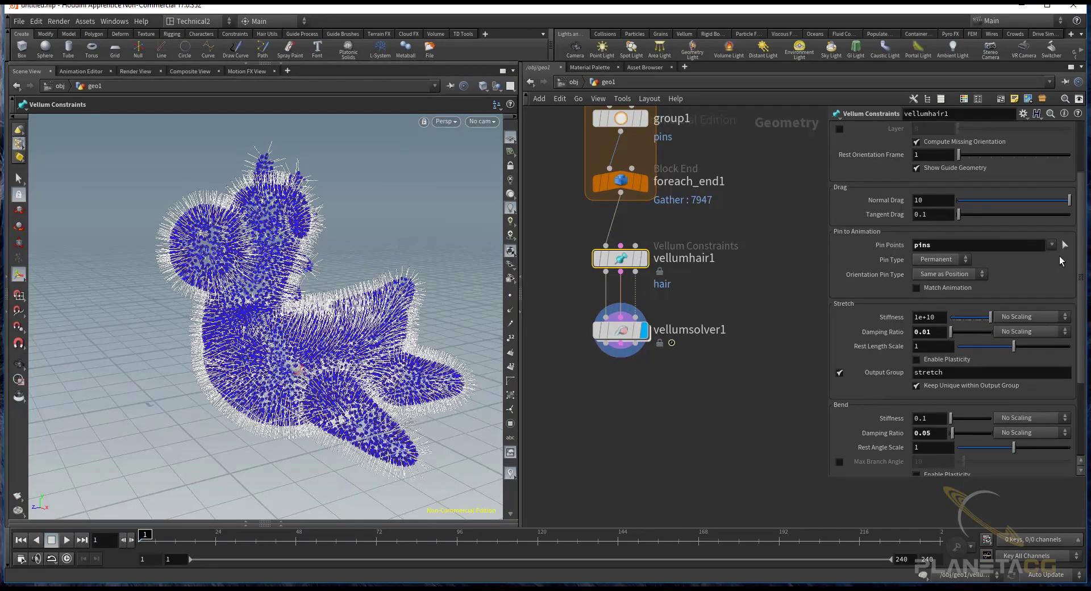
key("Escape")
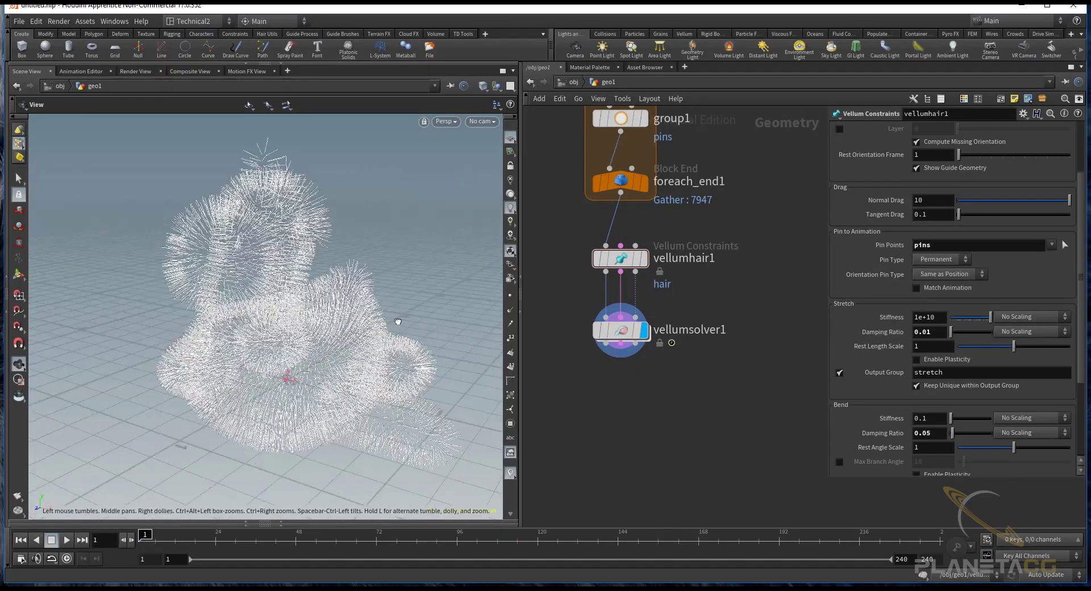
left_click_drag(369, 318, 450, 328)
key("Return")
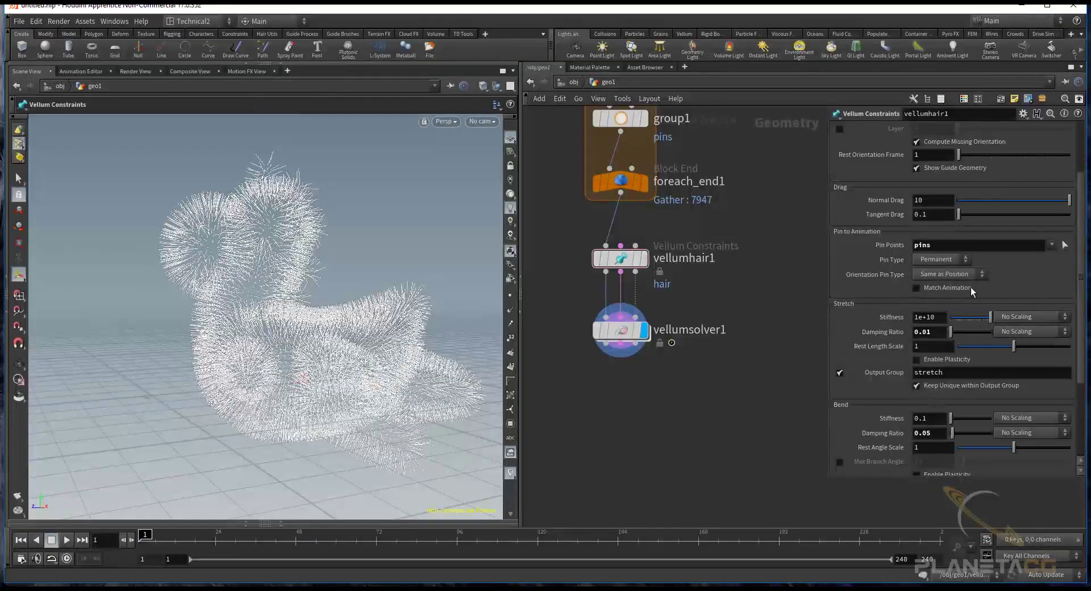
left_click(964, 290)
left_click_drag(305, 260, 364, 267, "alt")
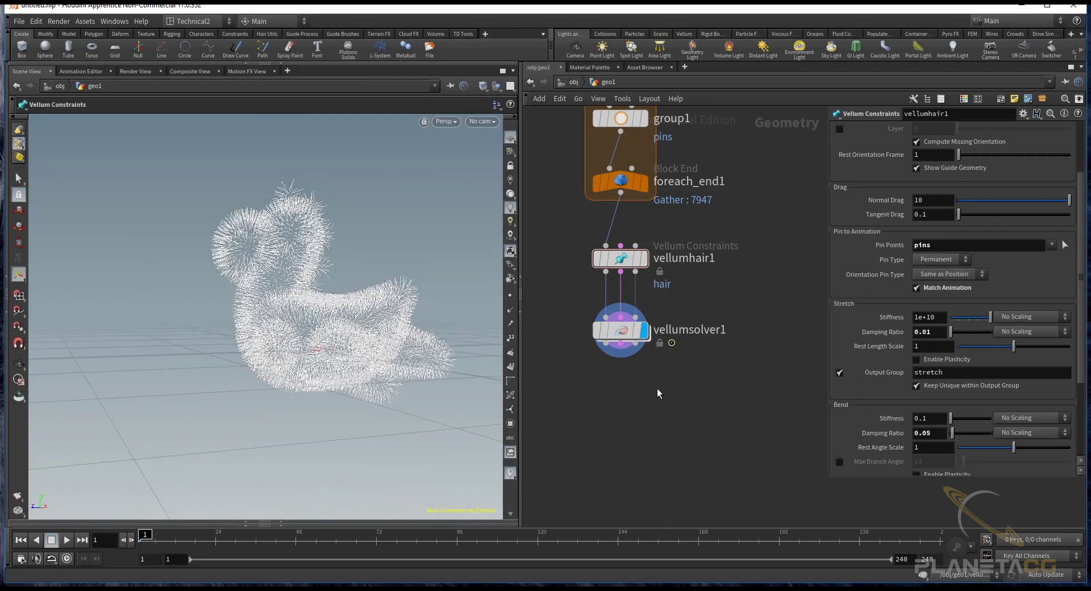
- Add a Merge node, merge1, below vellumsolver1
key("Tab")
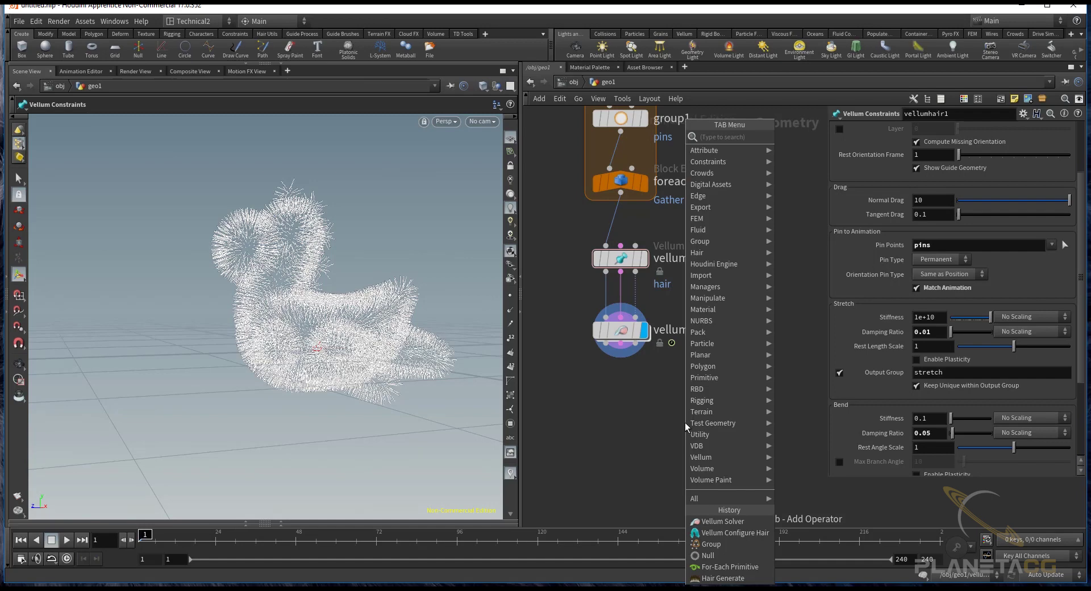
type("merg")
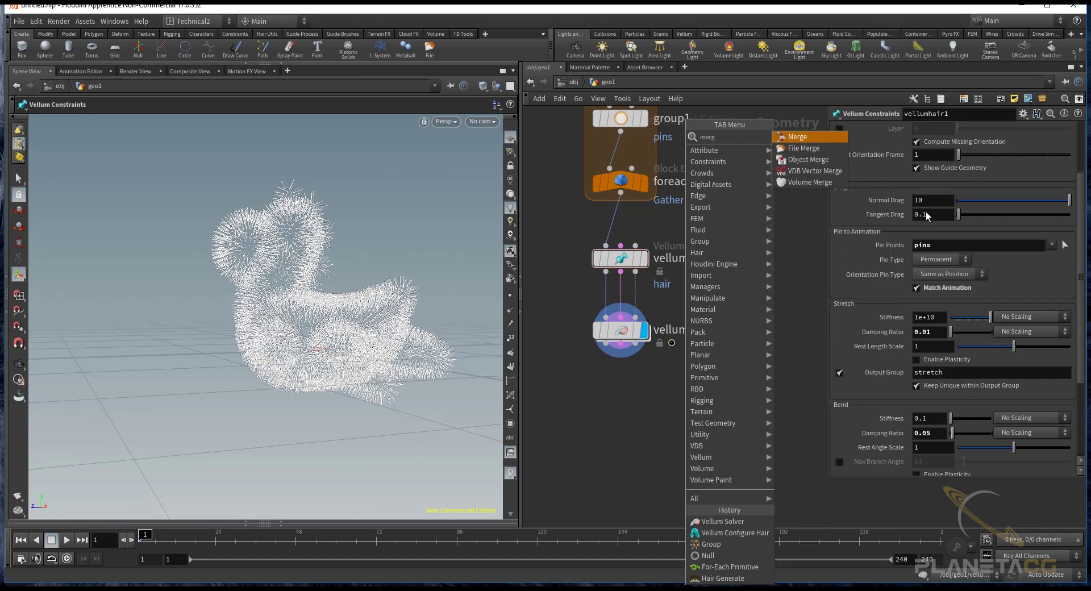
key("Return")
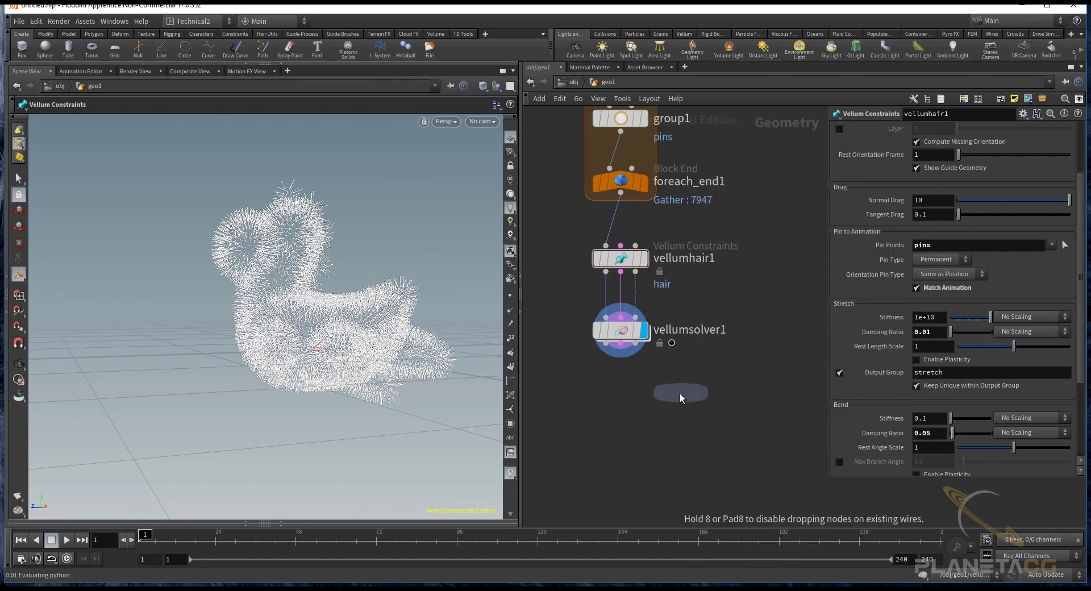
left_click(676, 394)
- Wire vellumsolver1 and testgeometry_rubbertoy1 into merge1 and view the toy inside its fur
left_click(613, 348)
left_click(677, 377)
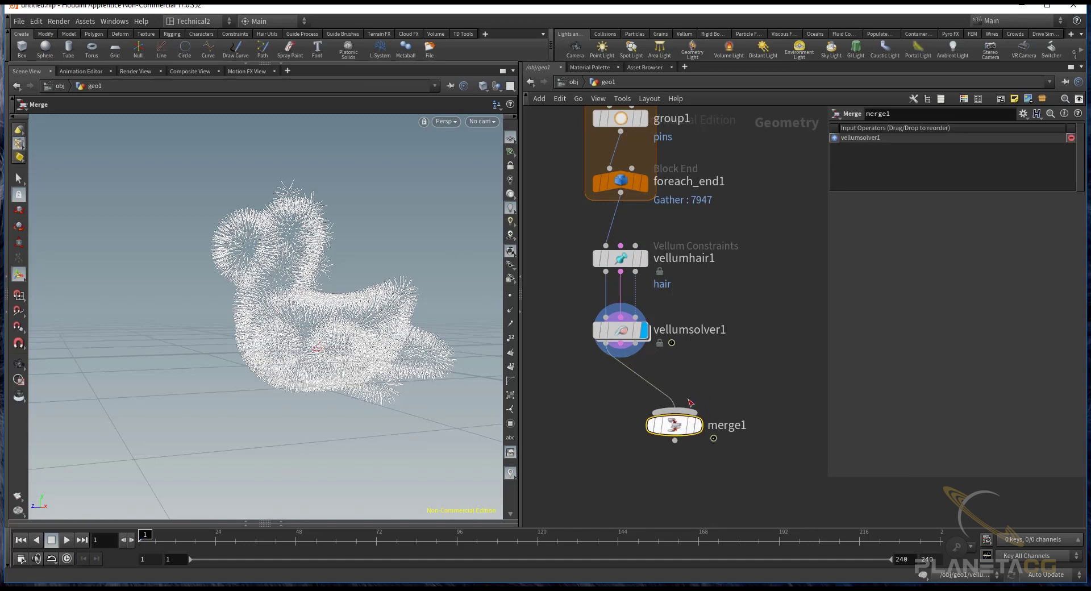
scroll(715, 318, "down", 4)
middle_click_drag(709, 133, 711, 149)
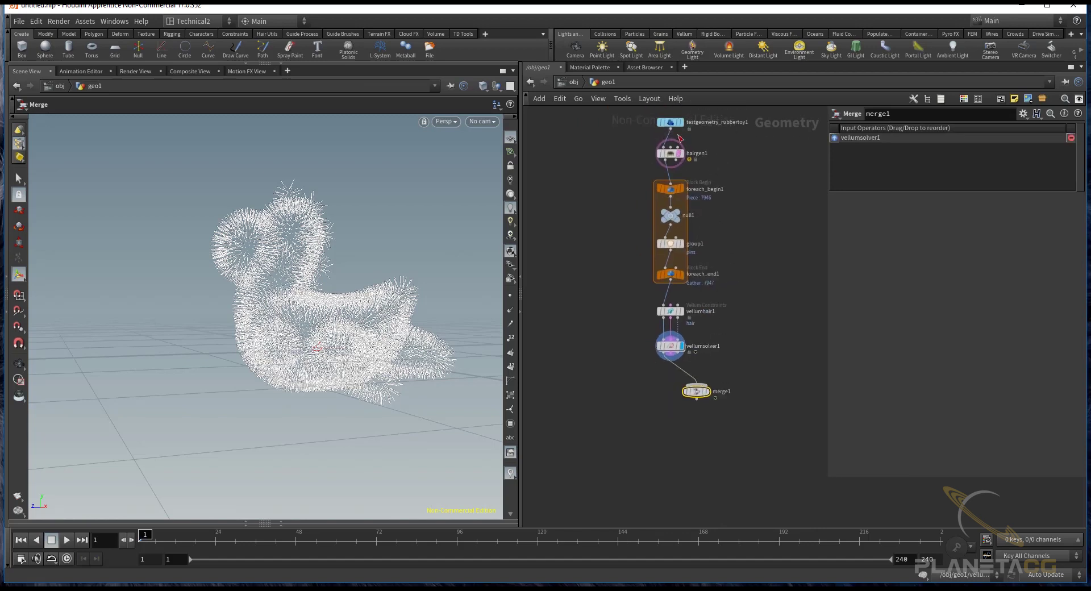
left_click(670, 127)
left_click(710, 392)
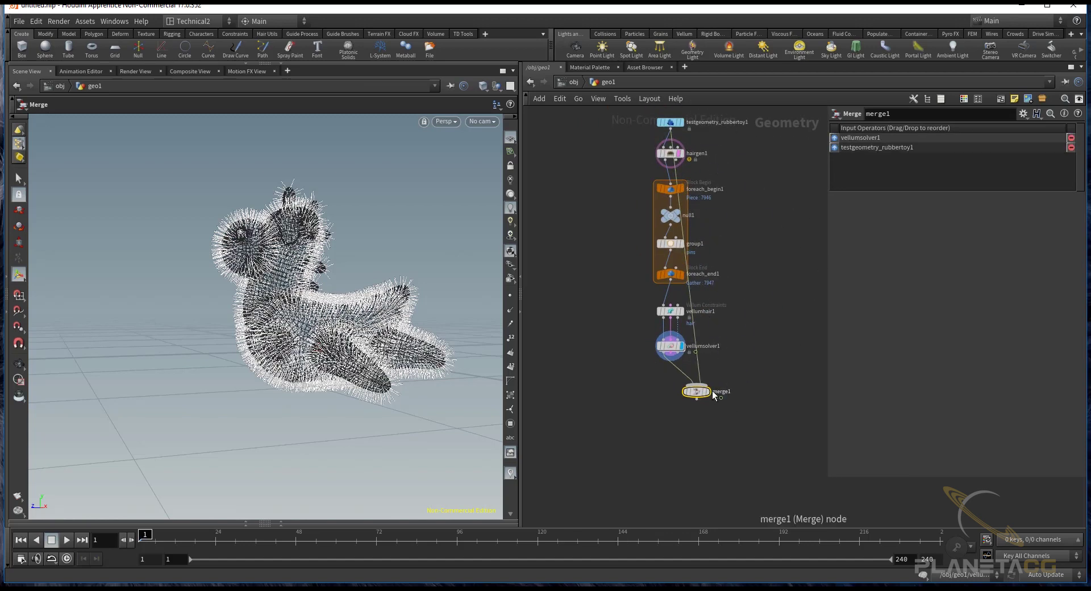
key("Escape")
left_click_drag(240, 287, 227, 301)
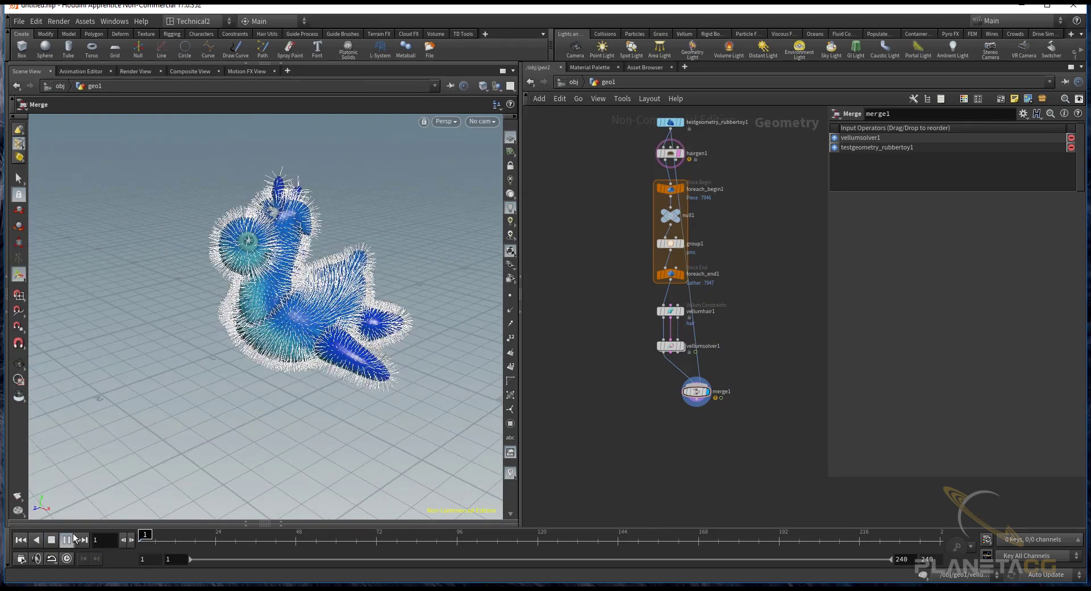
- Play the fur simulation and orbit around the toy as the hair moves
left_click(67, 539)
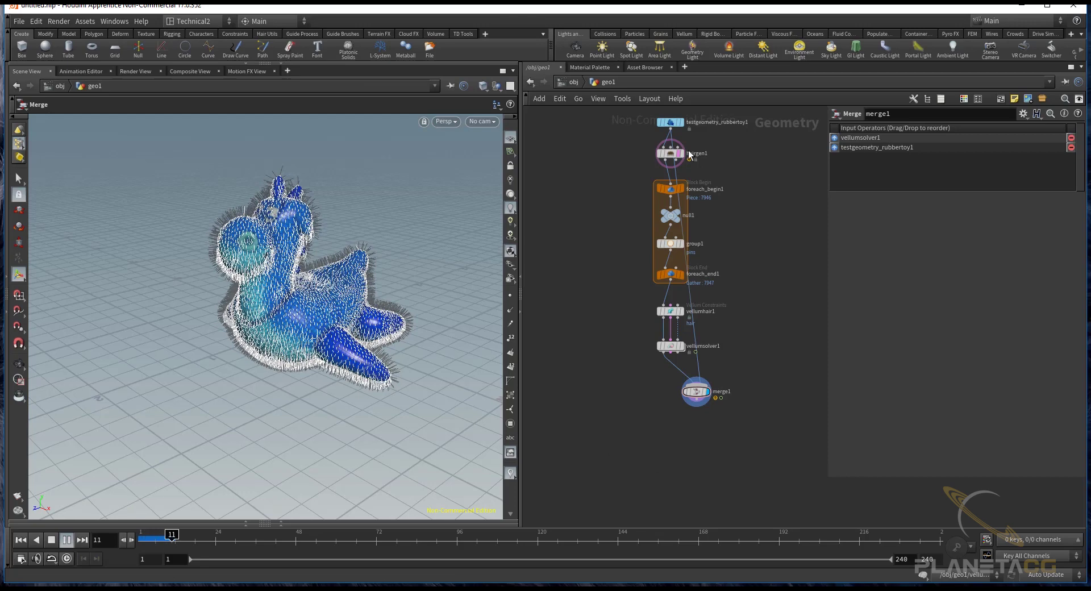
key("Escape")
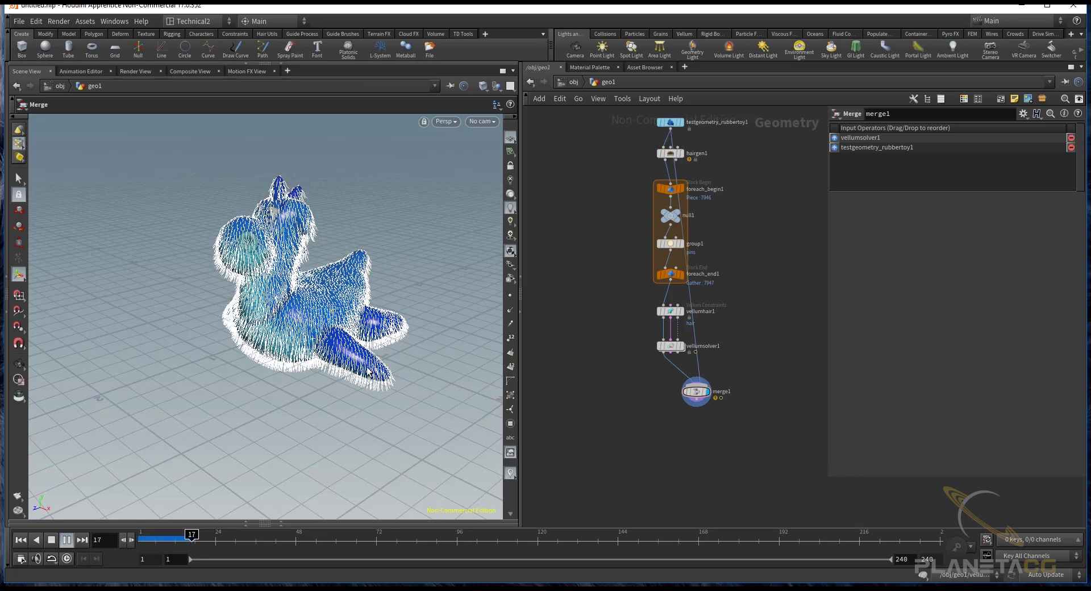
left_click_drag(296, 284, 386, 279)
left_click_drag(300, 336, 345, 350)
scroll(385, 319, "up", 5)
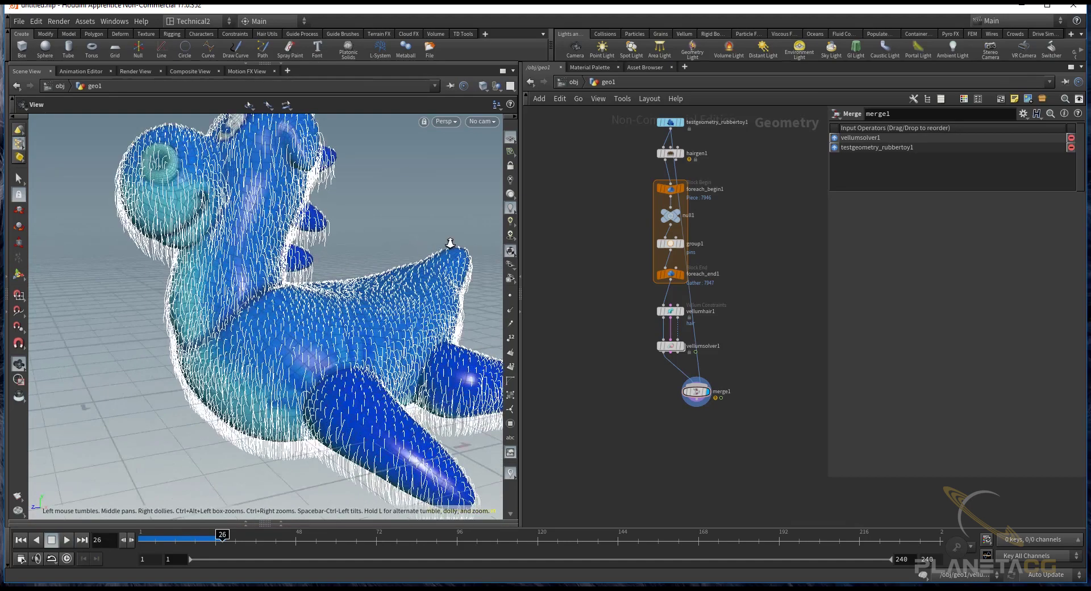
mouse_move(385, 319)
left_mouse_down()
mouse_move(394, 273)
mouse_move(363, 284)
left_mouse_up()
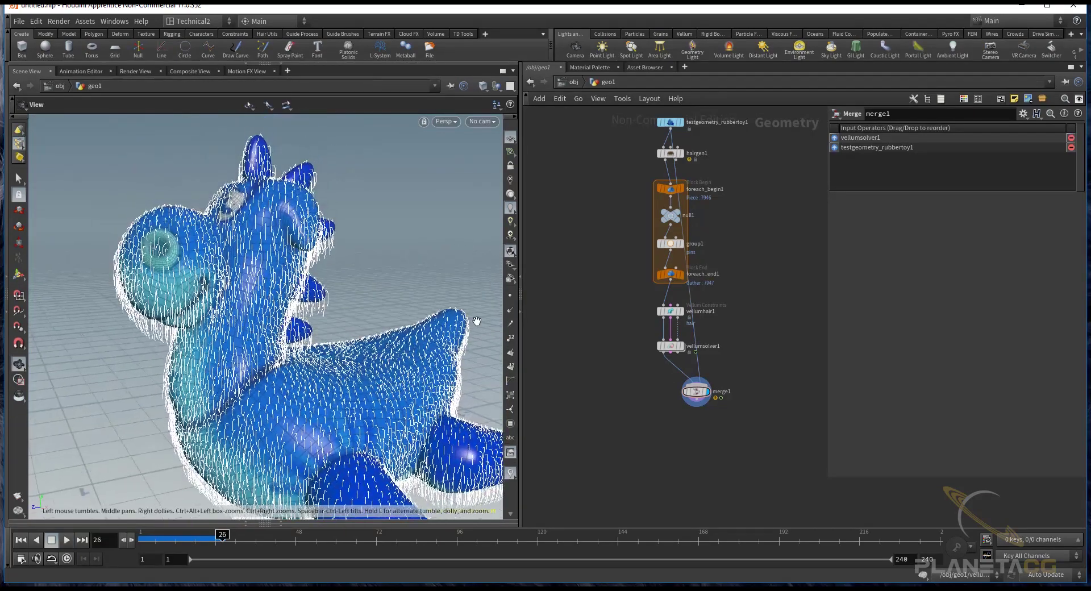
- Show hairgen1's Hair Generate parameters with guide weights and unguided hair options
key("Escape")
middle_click_drag(762, 200, 763, 235)
left_click(702, 188)
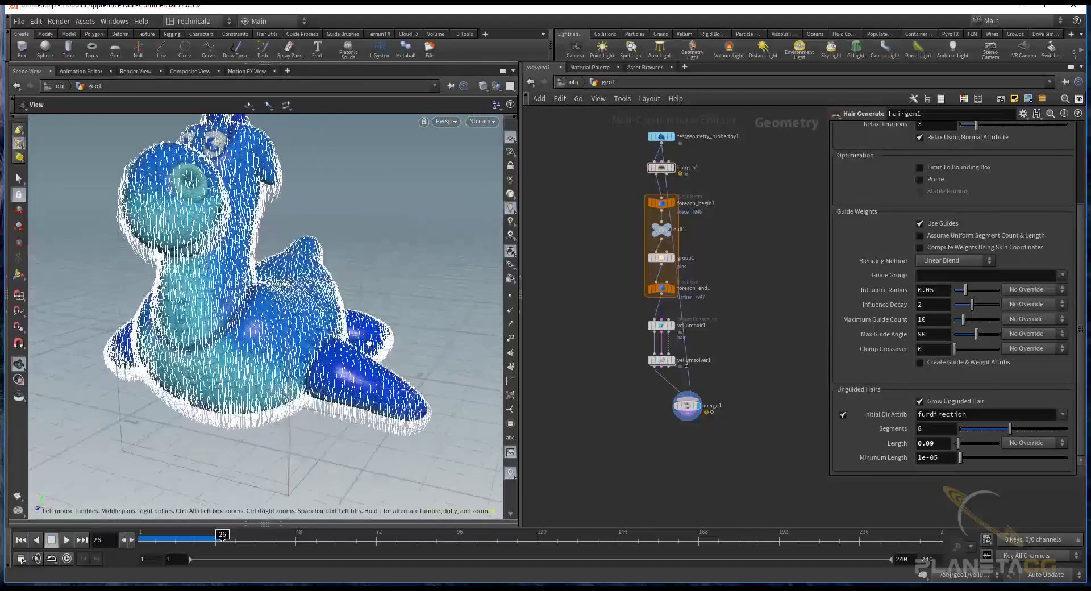
- Add a Hair Generate node, hairgen2, below merge1 using the 'hai' search
left_click_drag(227, 187, 262, 189)
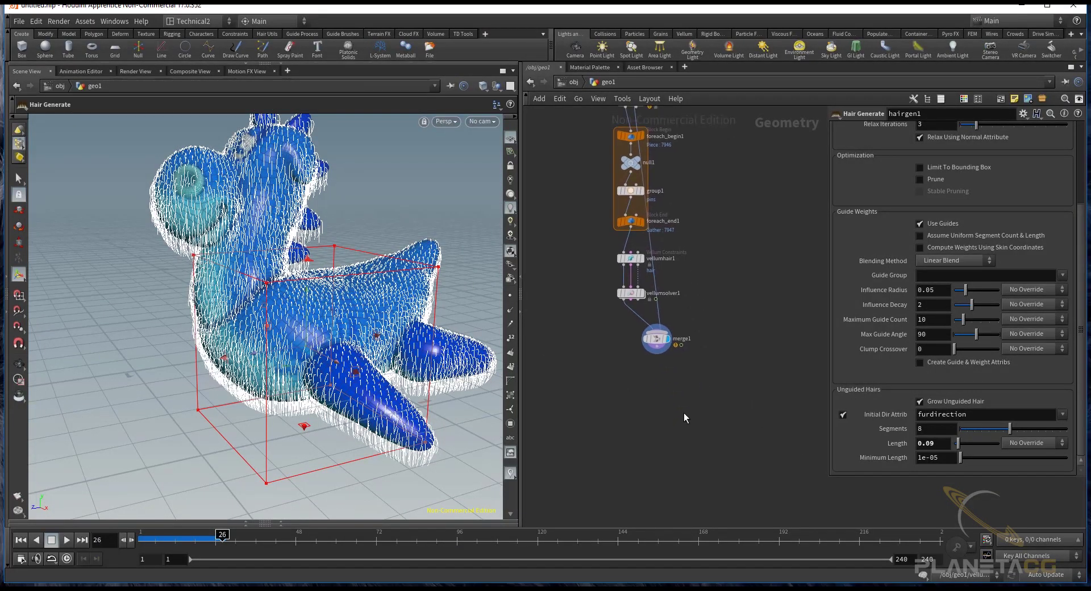
key("Tab")
type("hai")
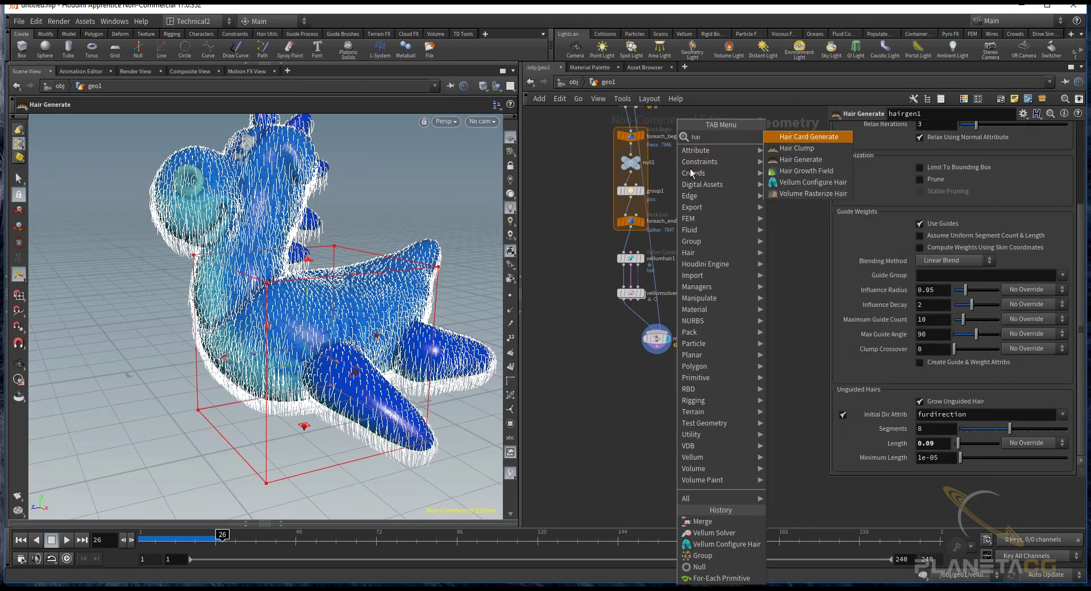
left_click(814, 160)
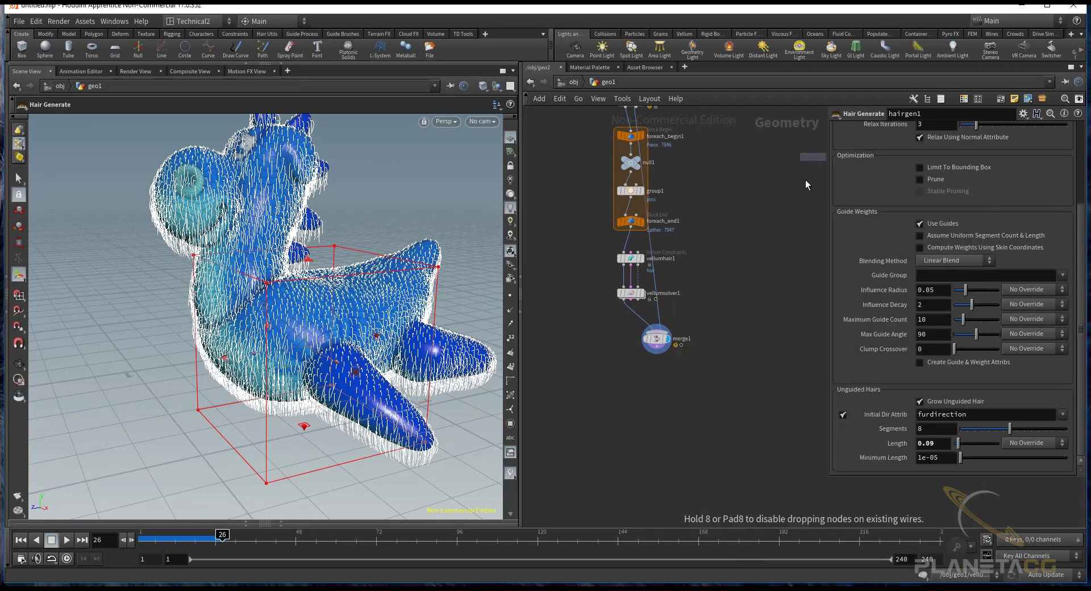
left_click(660, 389)
scroll(674, 360, "up", 5)
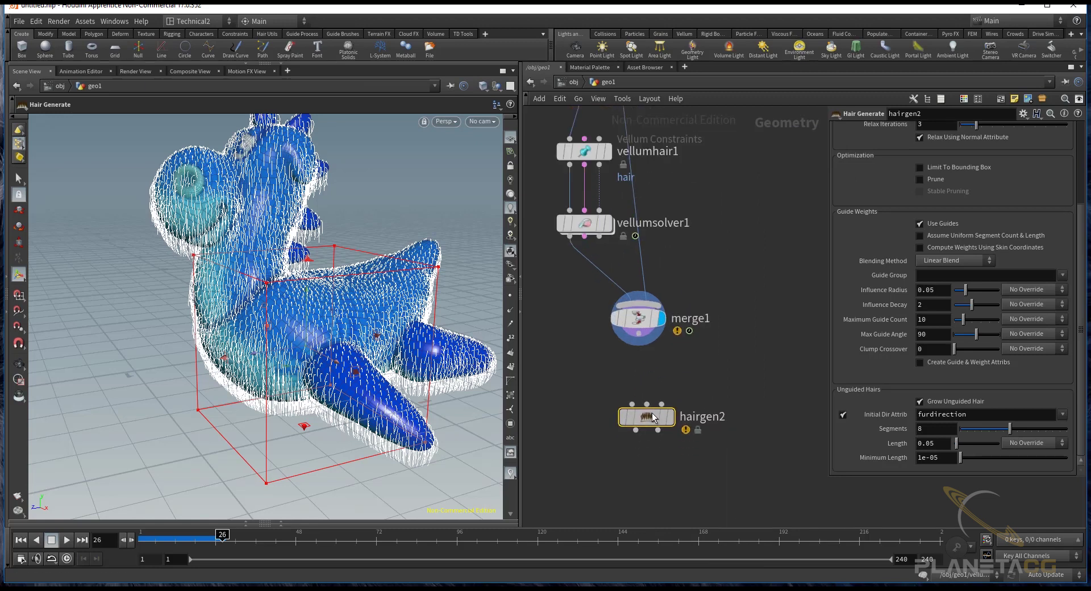
- Move merge1 aside and wire vellumsolver1 into hairgen2's guide input
left_click_drag(648, 322, 748, 338)
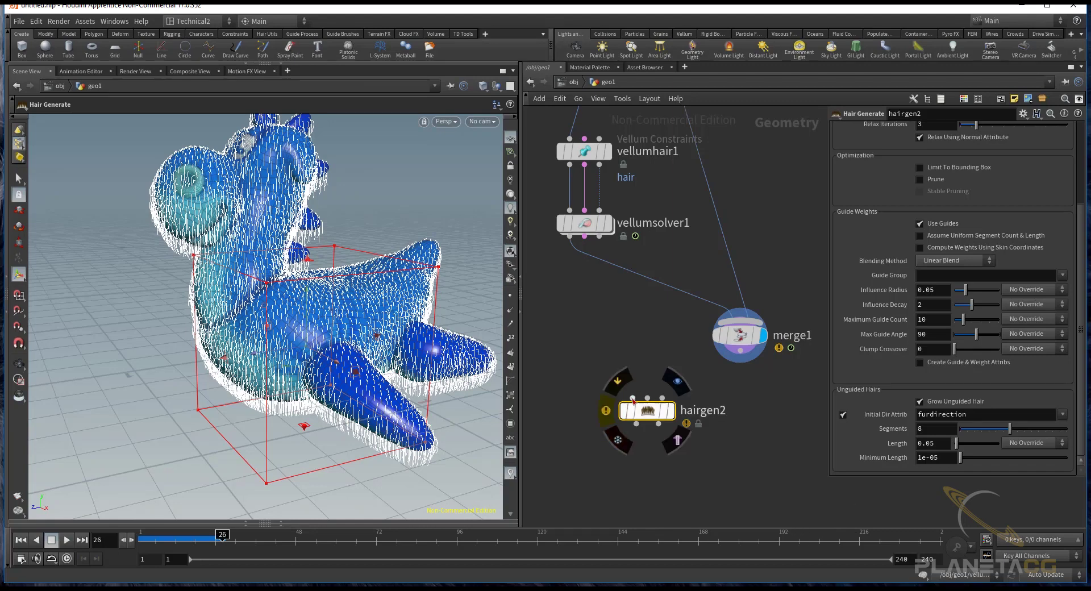
mouse_move(647, 410)
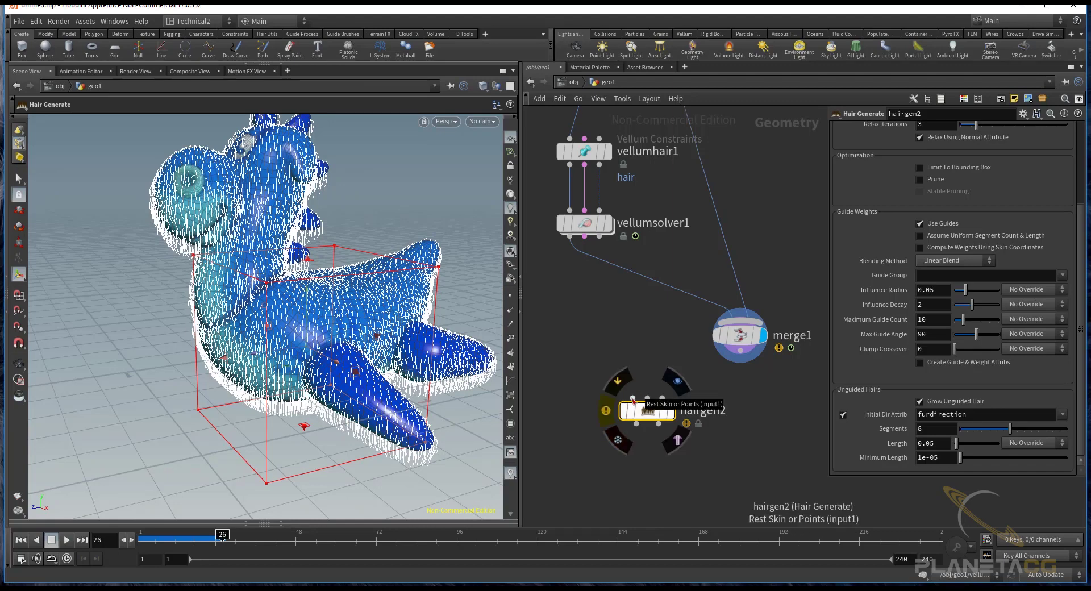
left_click(633, 399)
left_click(633, 398)
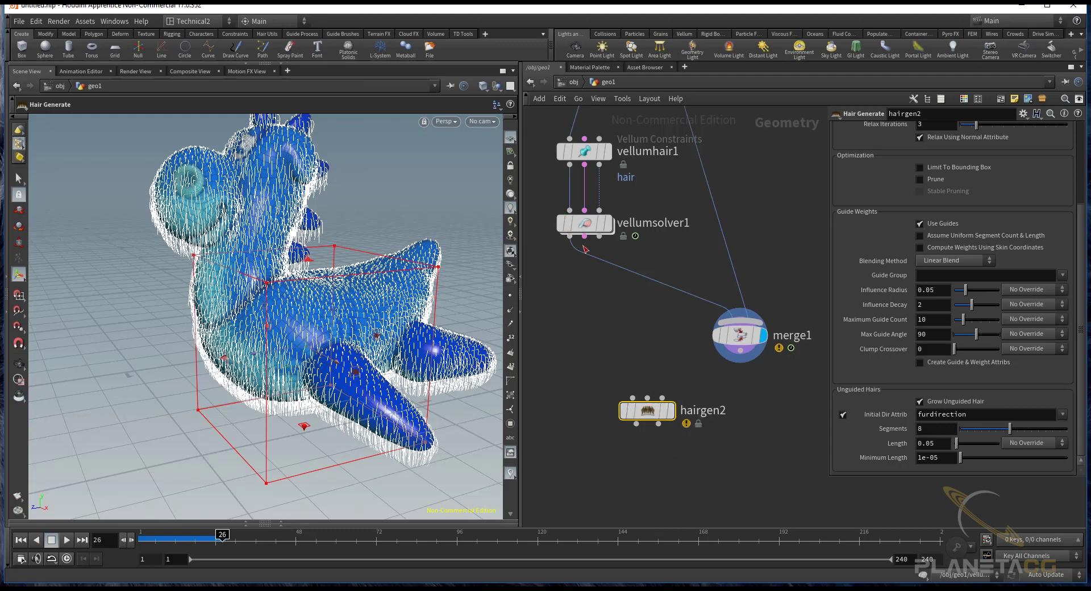
left_click(609, 223)
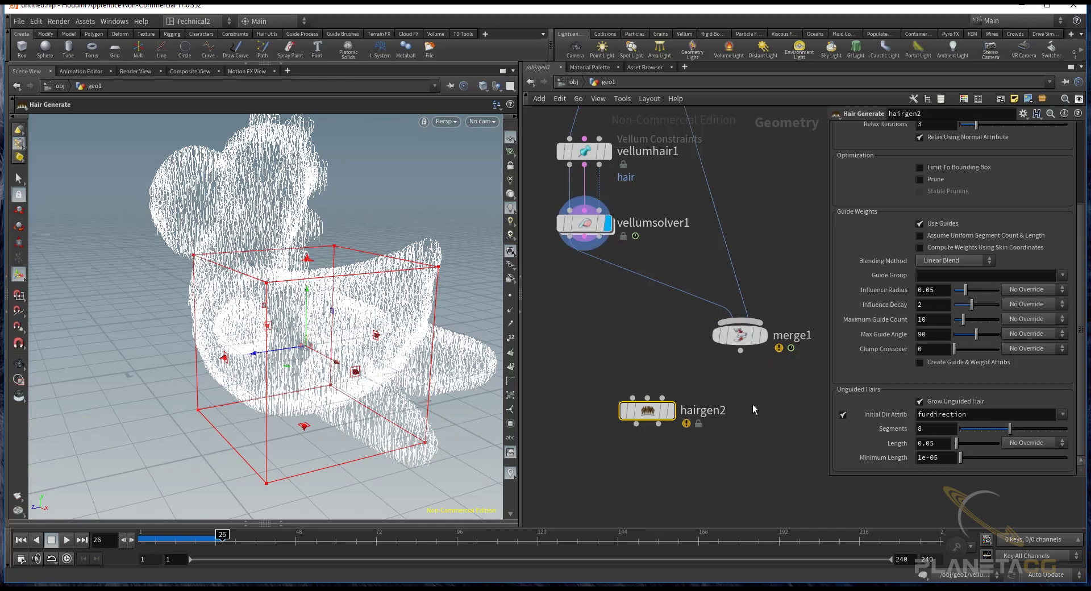
left_click(570, 239)
left_click(647, 397)
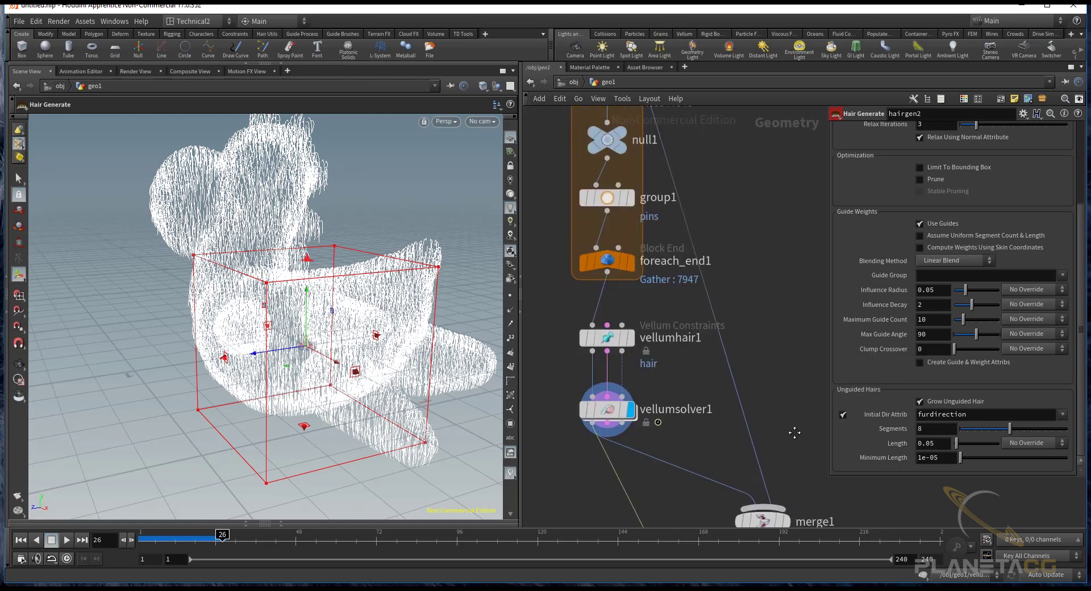
- Toggle display flags between hairgen1, the bare rubber toy and the vellum solver to compare
scroll(625, 307, "up", 10)
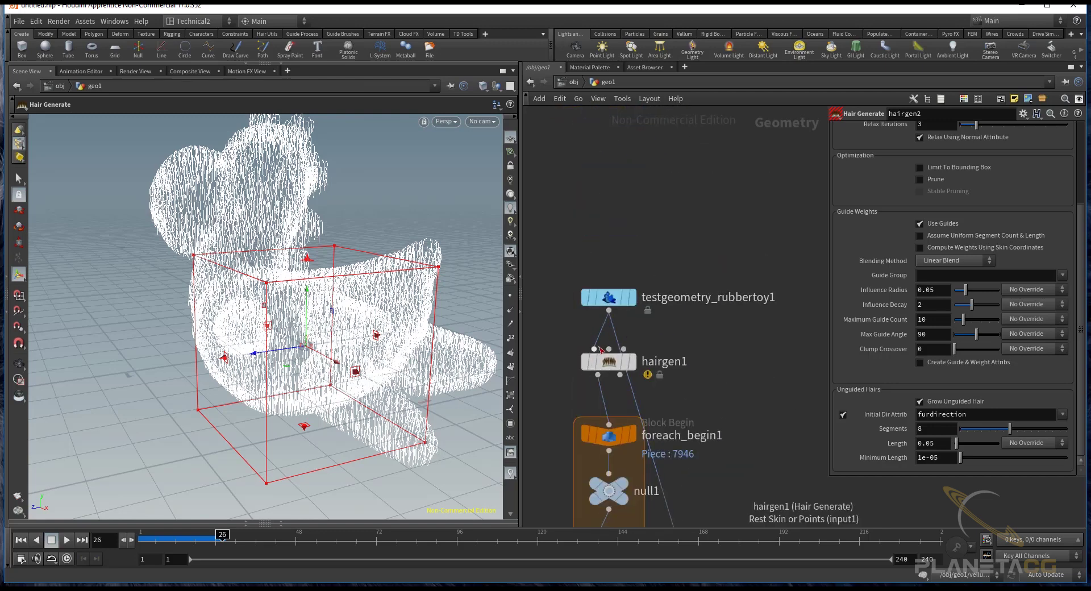
left_click(631, 361)
left_click(629, 296)
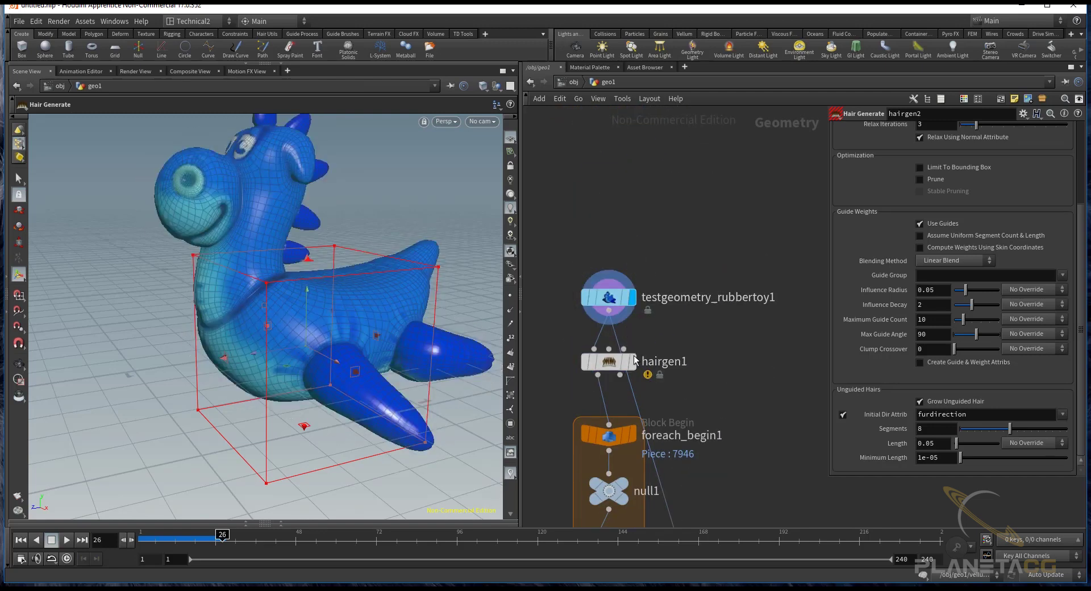
left_click(633, 364)
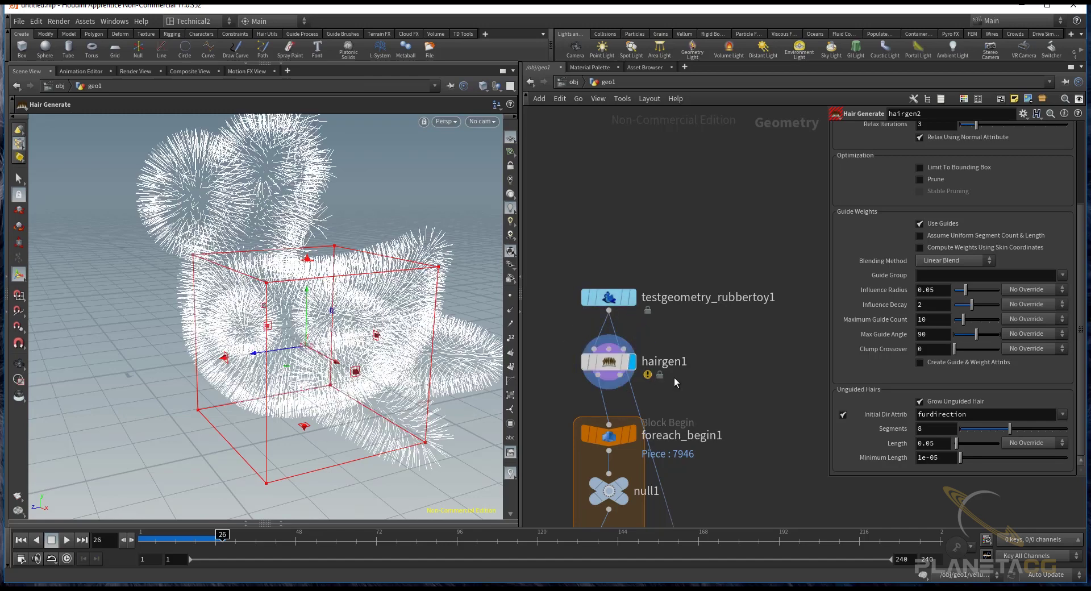
key("h")
scroll(650, 377, "up", 4)
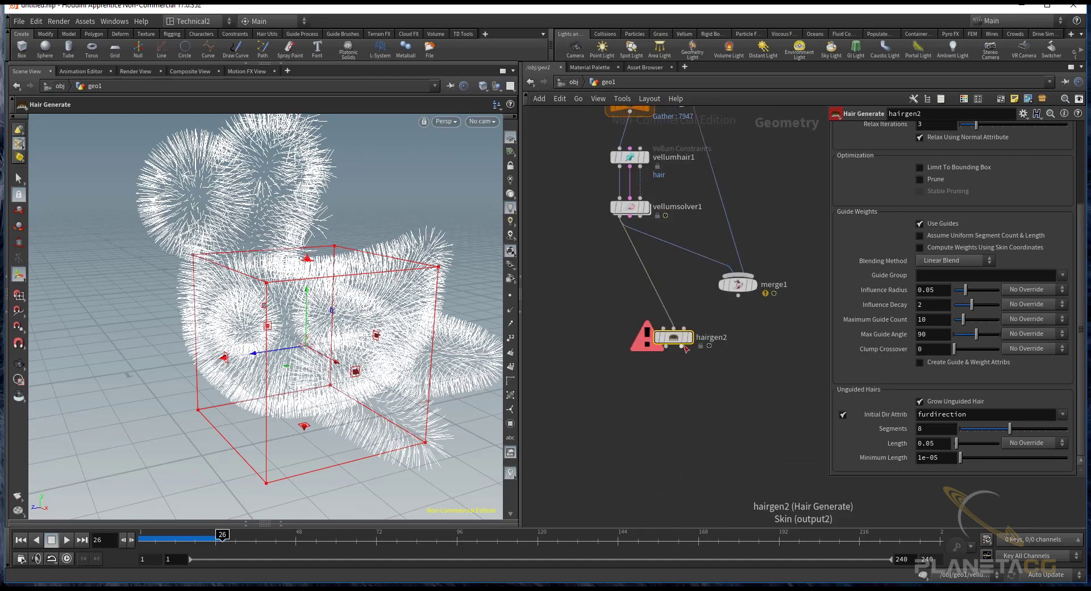
left_click(646, 206)
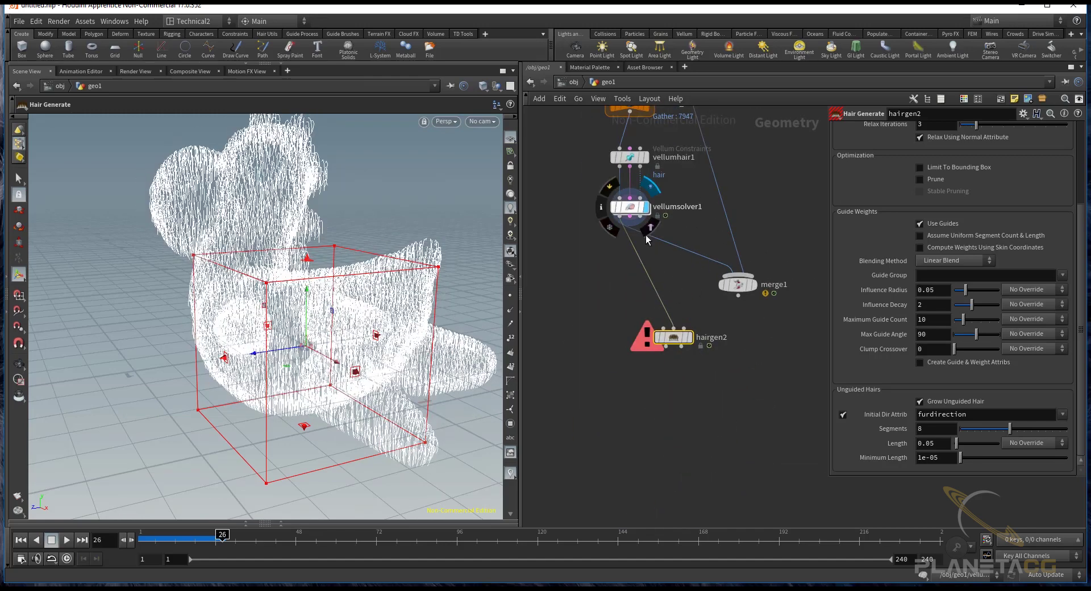
middle_click_drag(713, 201, 739, 341)
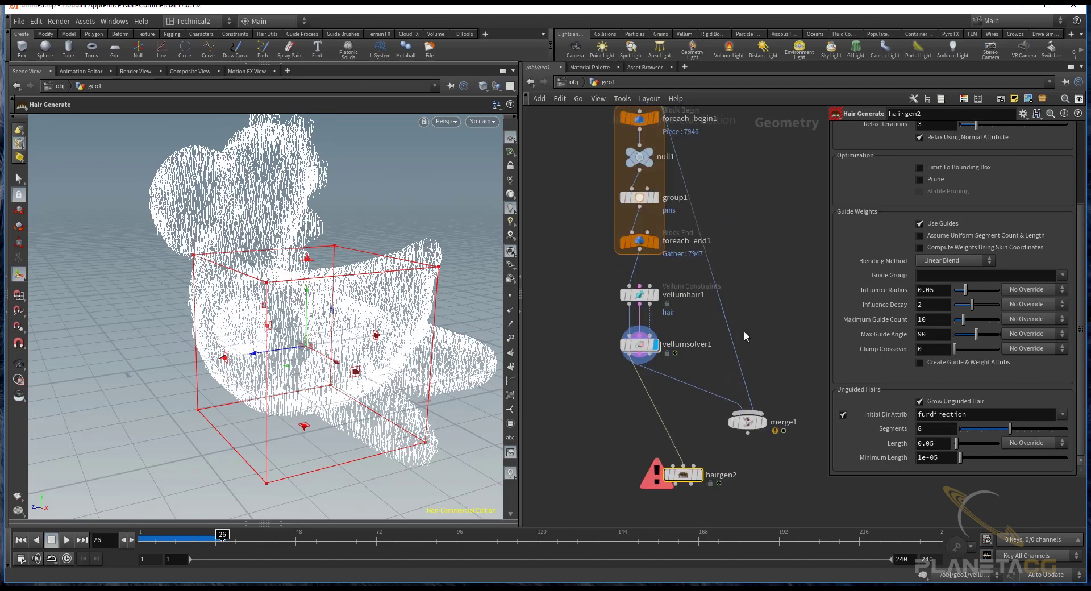
middle_click_drag(738, 91, 747, 195)
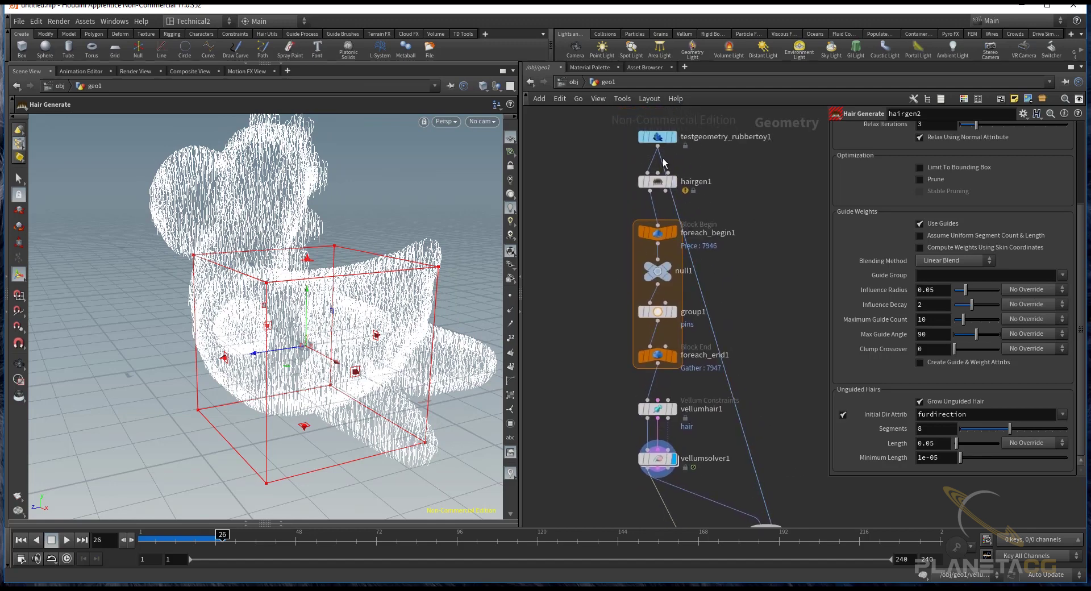
- Wire testgeometry_rubbertoy1 into hairgen2's first input and tidy hairgen2's position
left_click(601, 148)
middle_click_drag(580, 399, 586, 160)
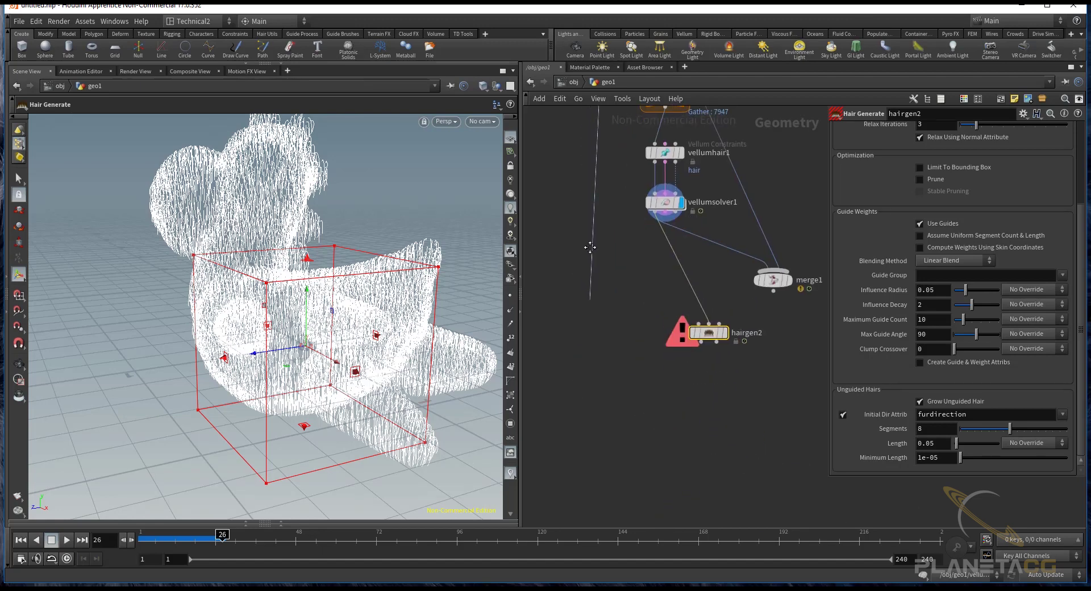
middle_click_drag(696, 306, 701, 213)
left_click(693, 245)
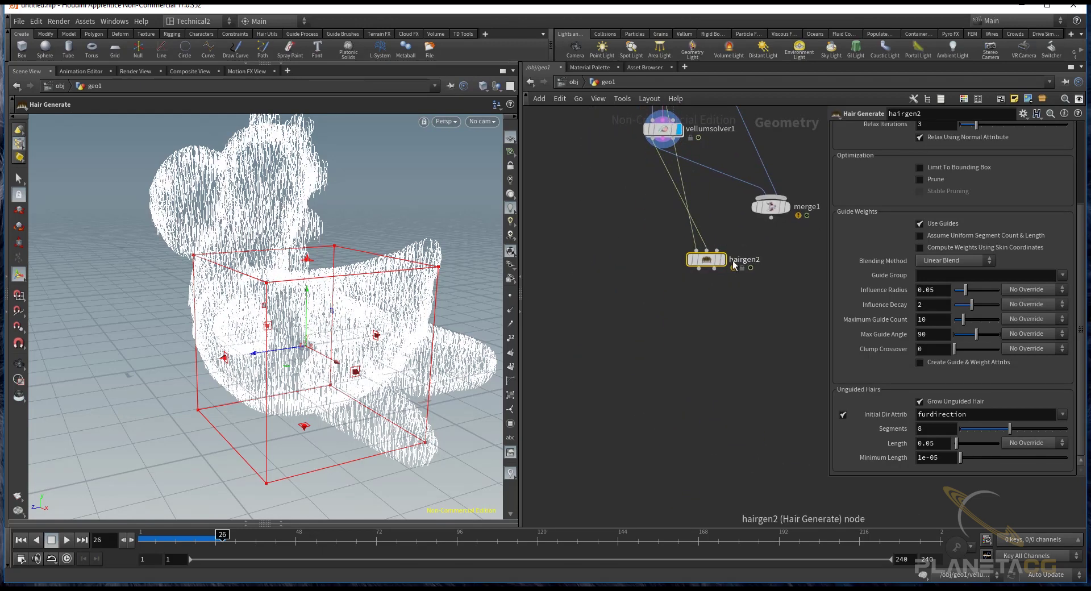
middle_click_drag(724, 267, 706, 309)
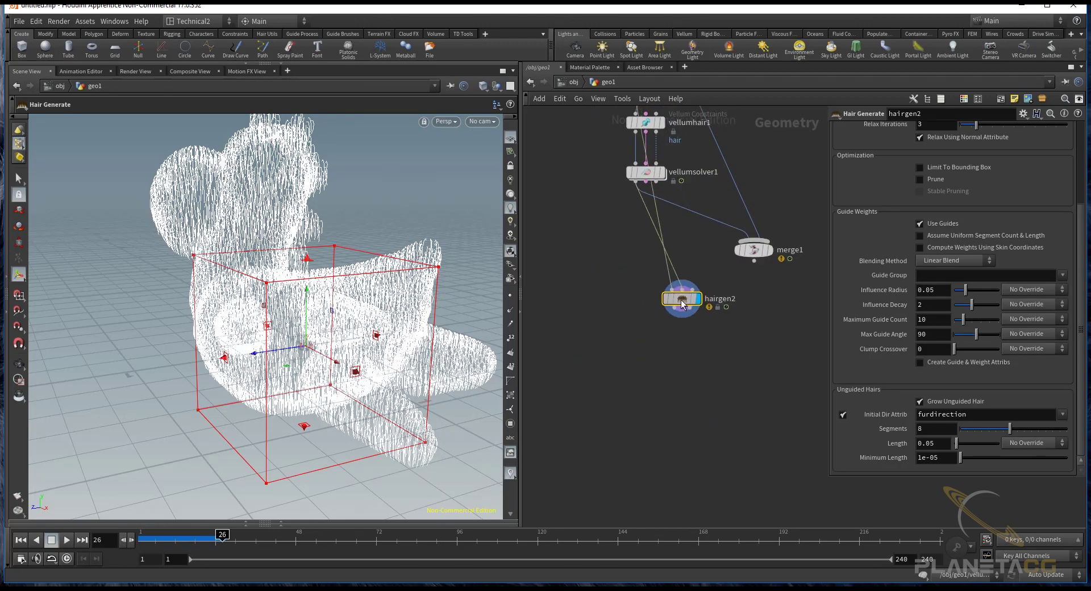
left_click_drag(687, 307, 659, 301)
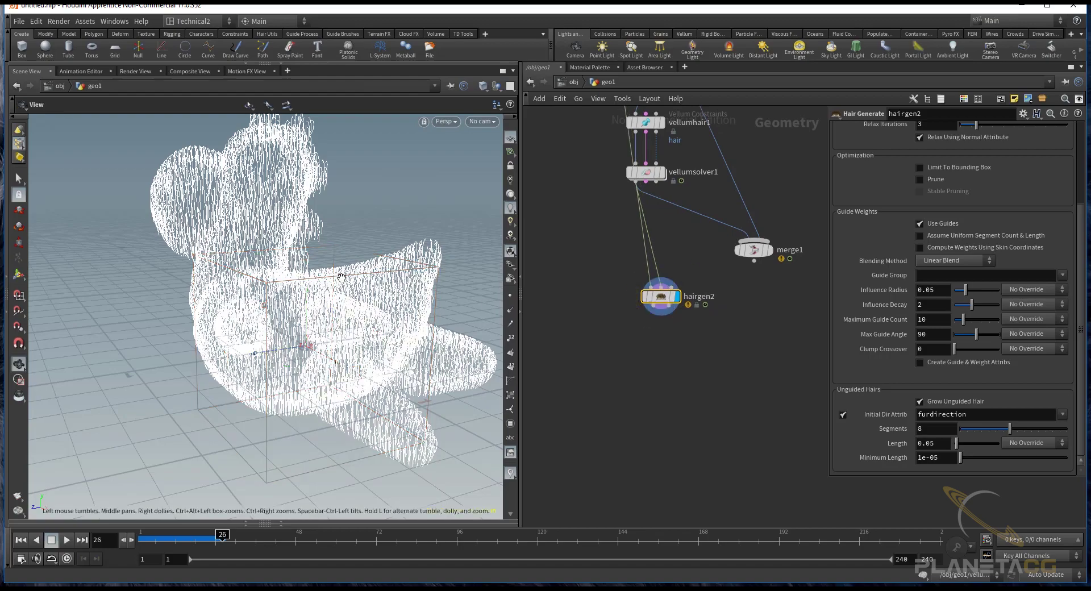
scroll(216, 398, "up", 2)
- Rewind to frame 1, rearrange the network nodes, and play the hair simulation
left_click(19, 540)
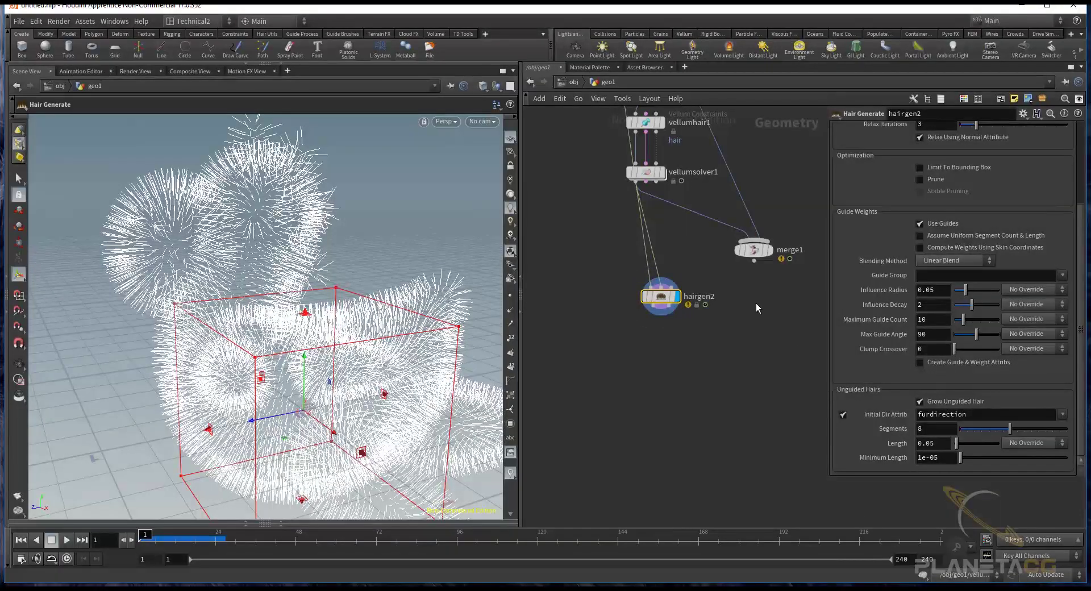
left_click_drag(653, 297, 595, 310)
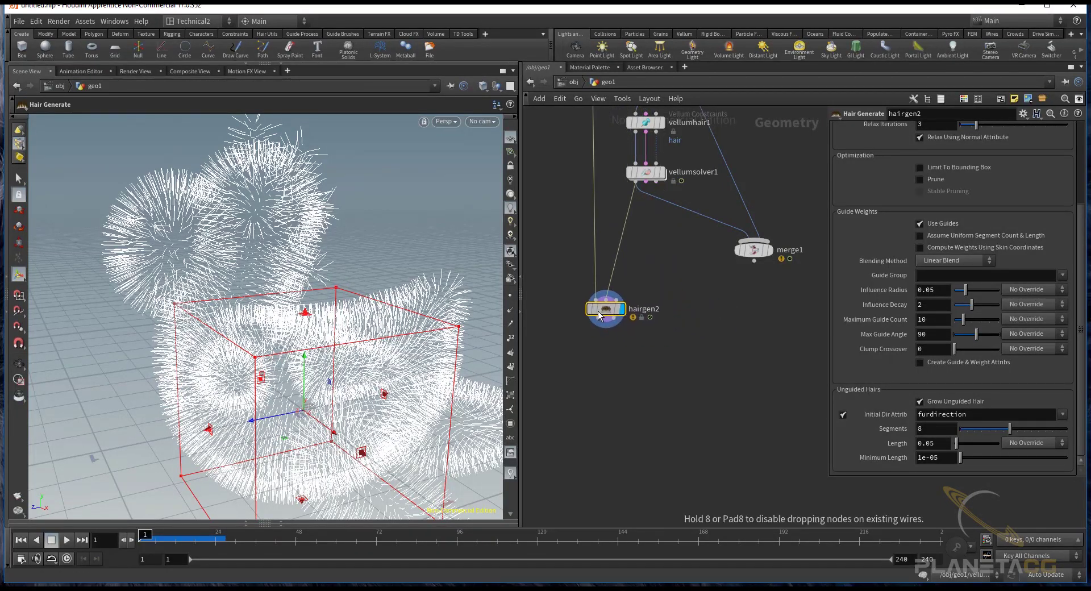
middle_click_drag(644, 201, 699, 288)
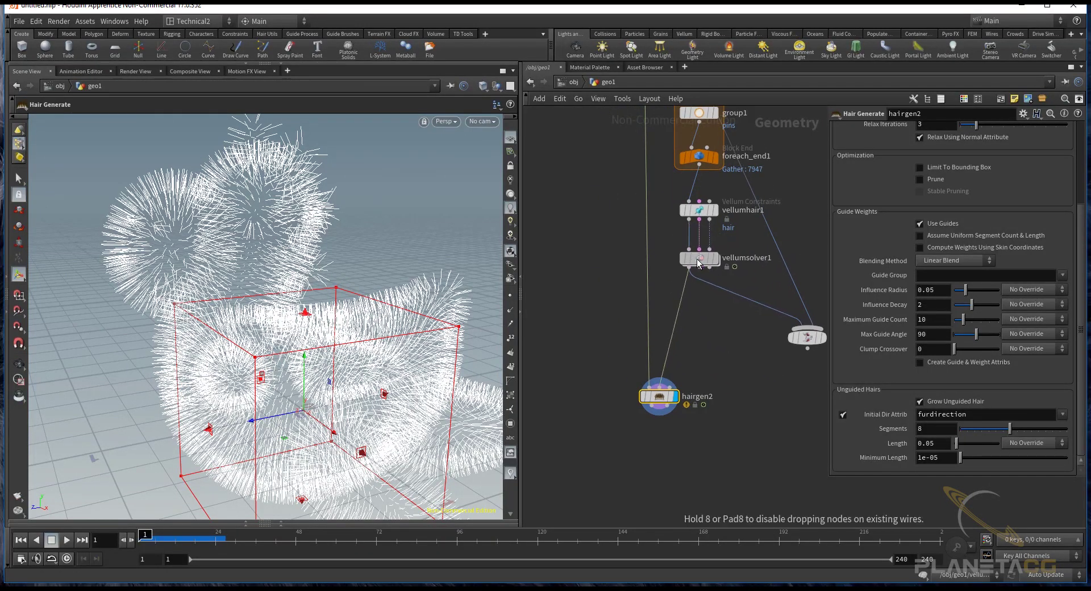
left_click_drag(698, 265, 701, 271)
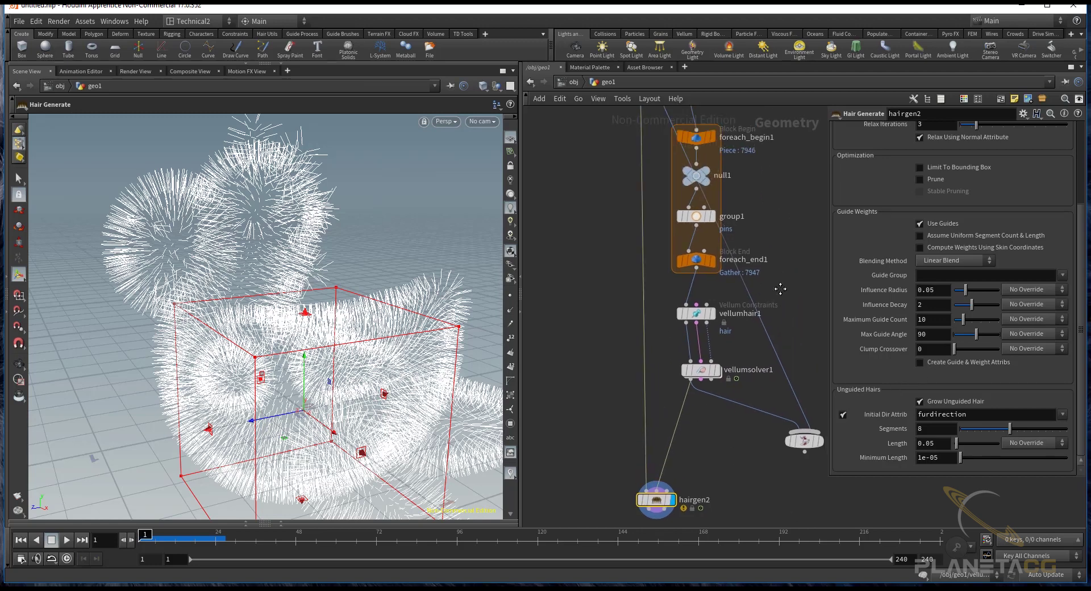
middle_click_drag(761, 227, 741, 286)
left_click_drag(403, 314, 352, 295, "alt")
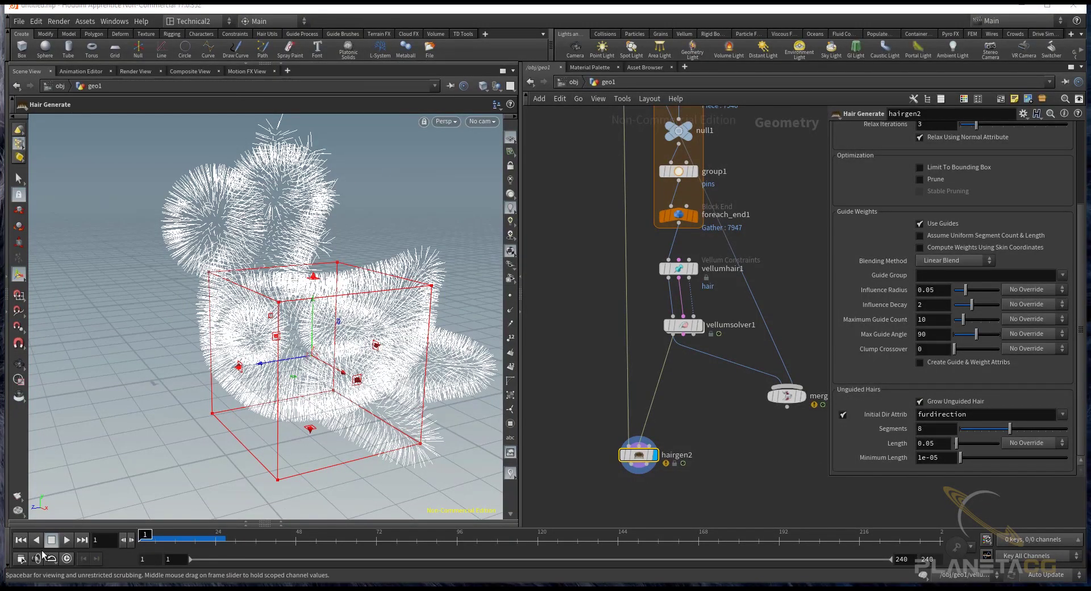
left_click(67, 540)
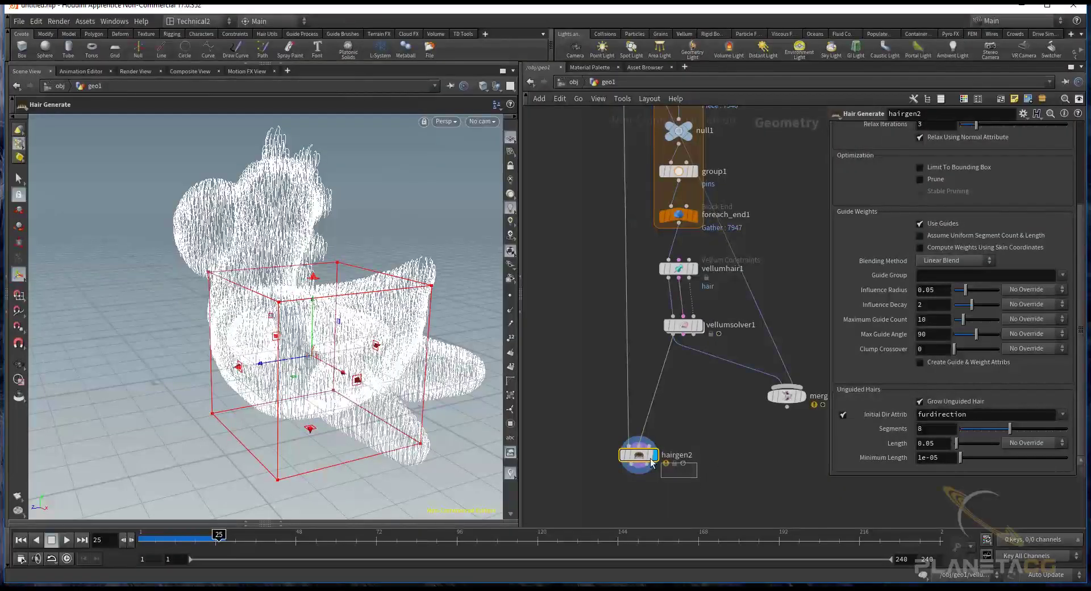
- Set hairgen2's Density to 10000, then replay the simulation from the start
scroll(1002, 239, "up", 2)
scroll(1002, 239, "up", 2)
scroll(1002, 240, "up", 1)
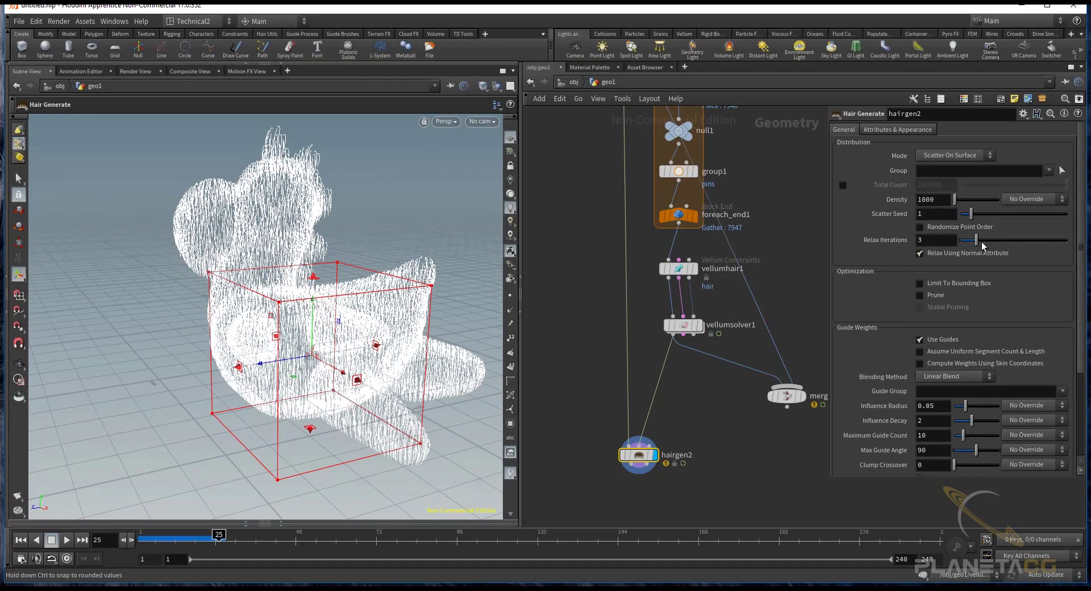
key("Return")
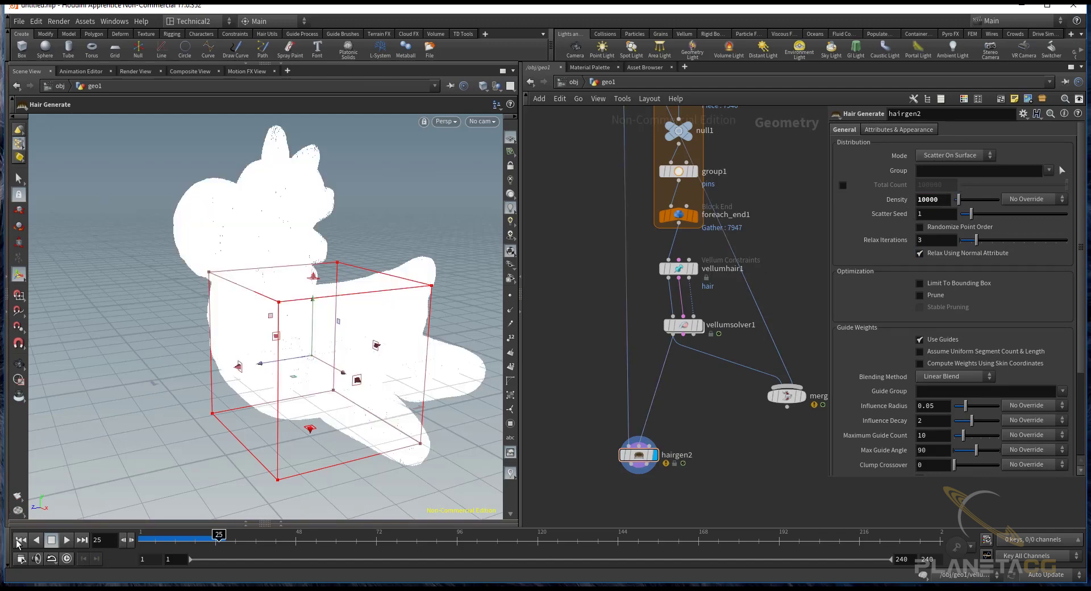
left_click(20, 539)
left_click(68, 540)
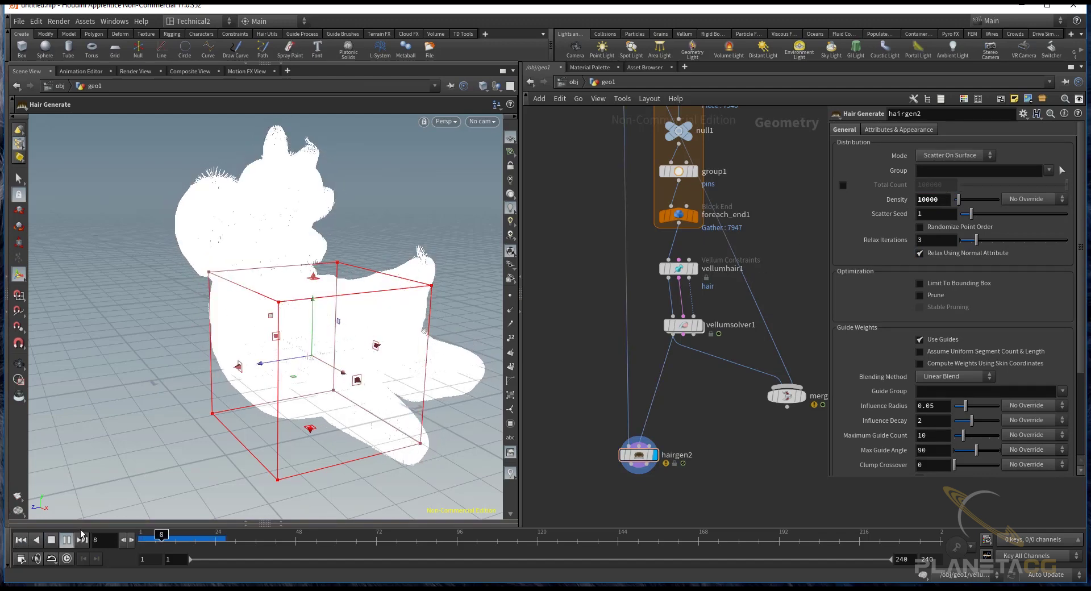
- Stop playback at frame 20 and search the add-node menu for the Color node with 'co'
left_click(67, 539)
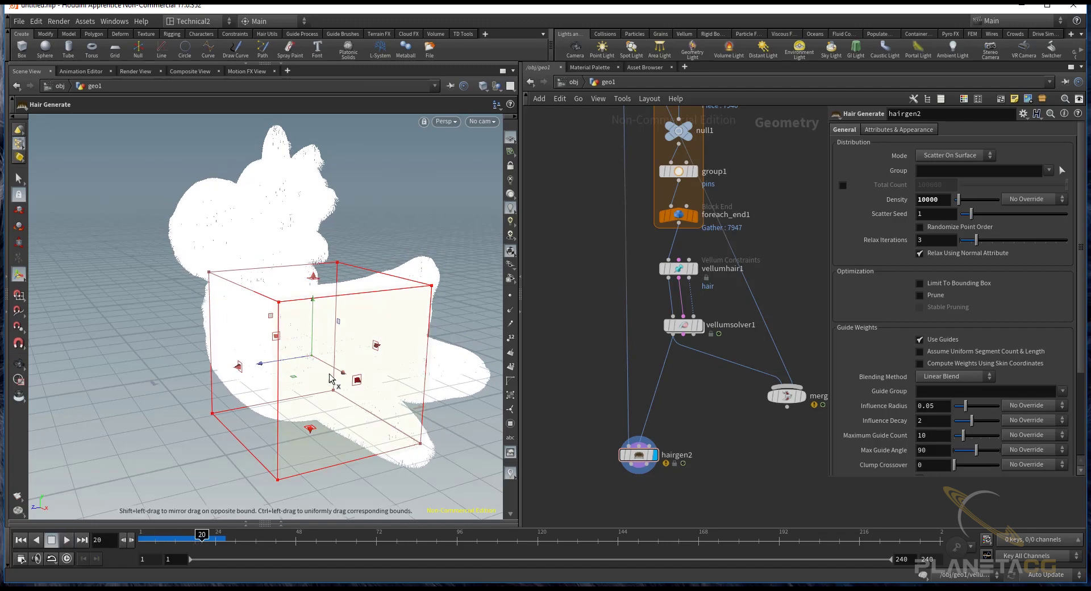
left_click_drag(329, 377, 515, 379, "alt")
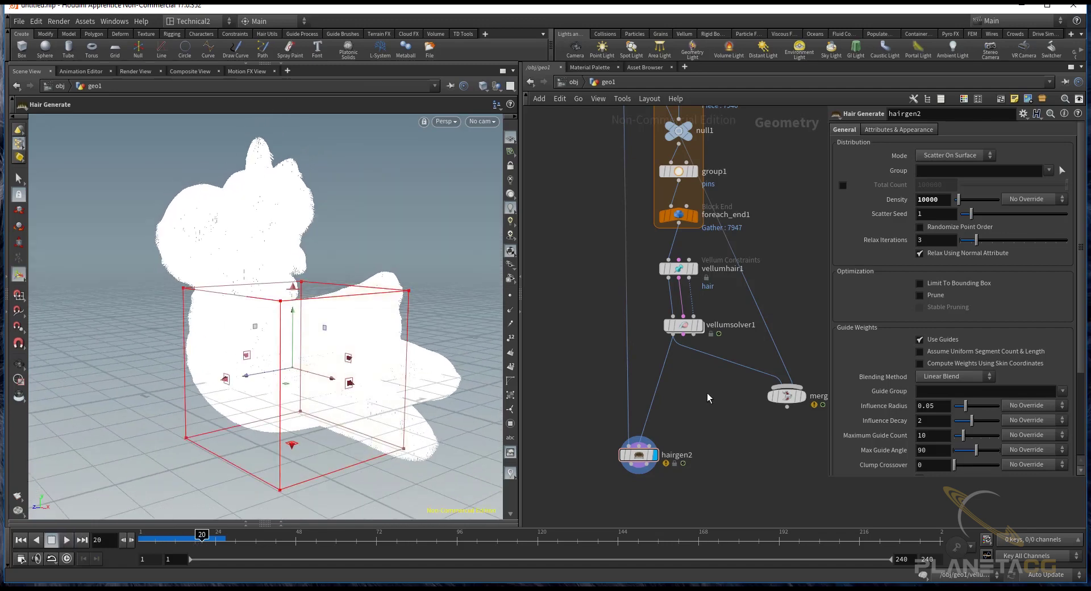
key("Tab")
type("colo")
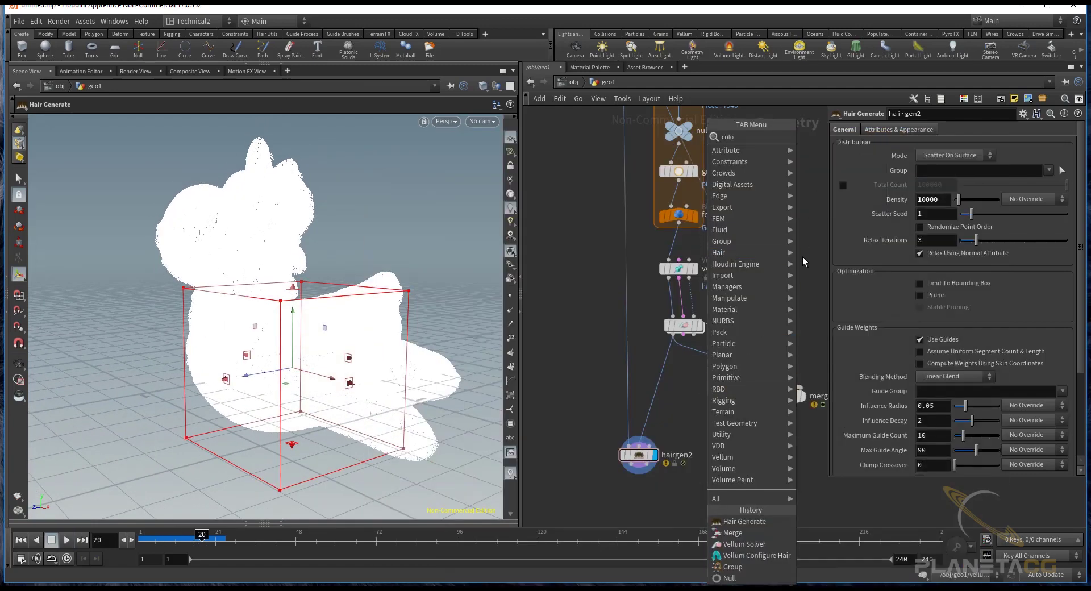
key("Escape")
key("Tab")
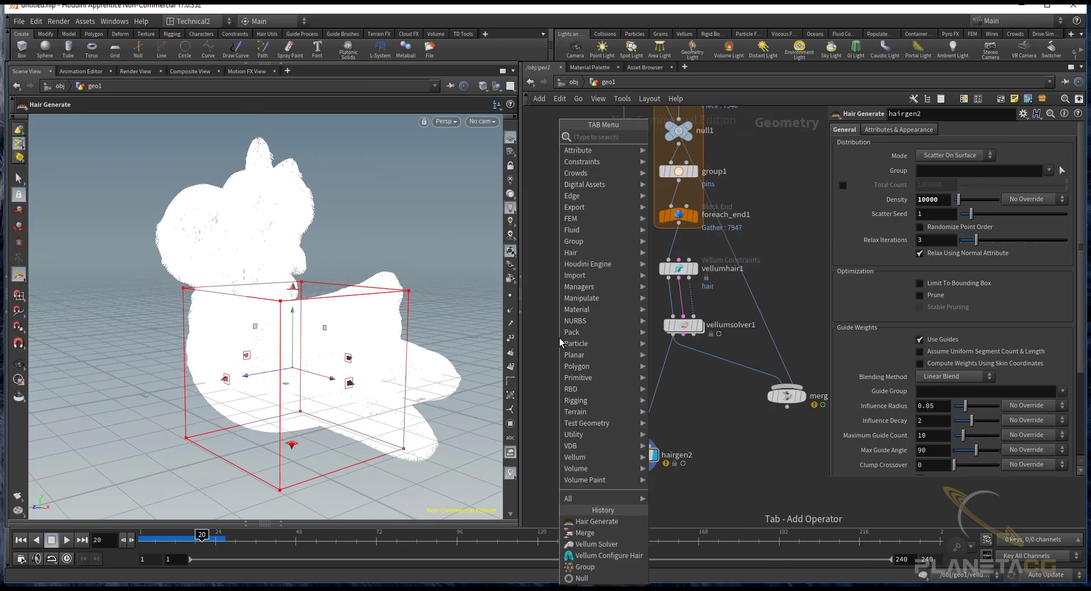
key("Escape")
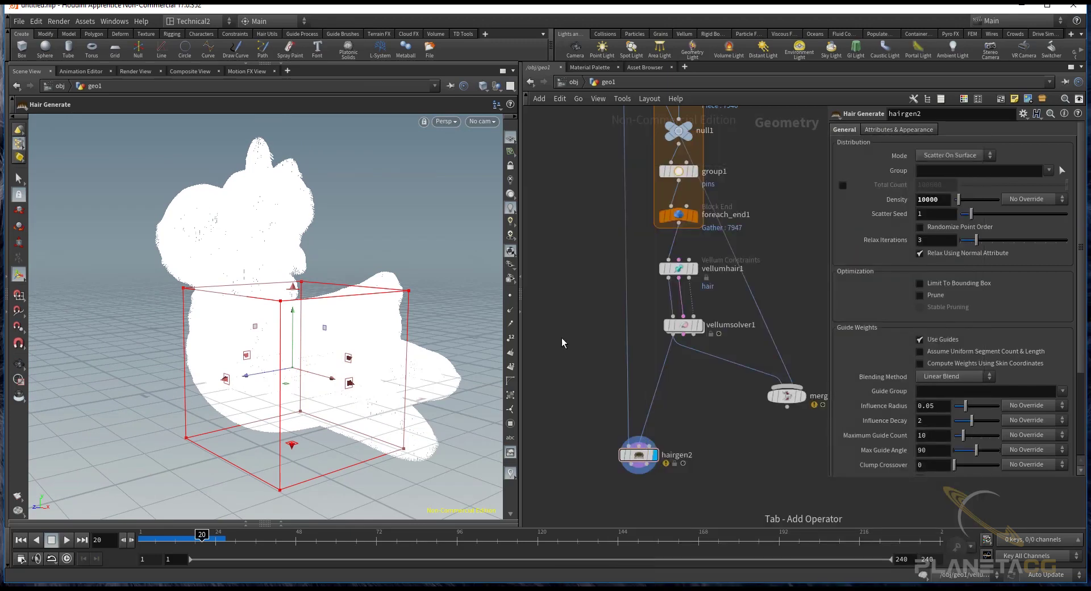
key("Tab")
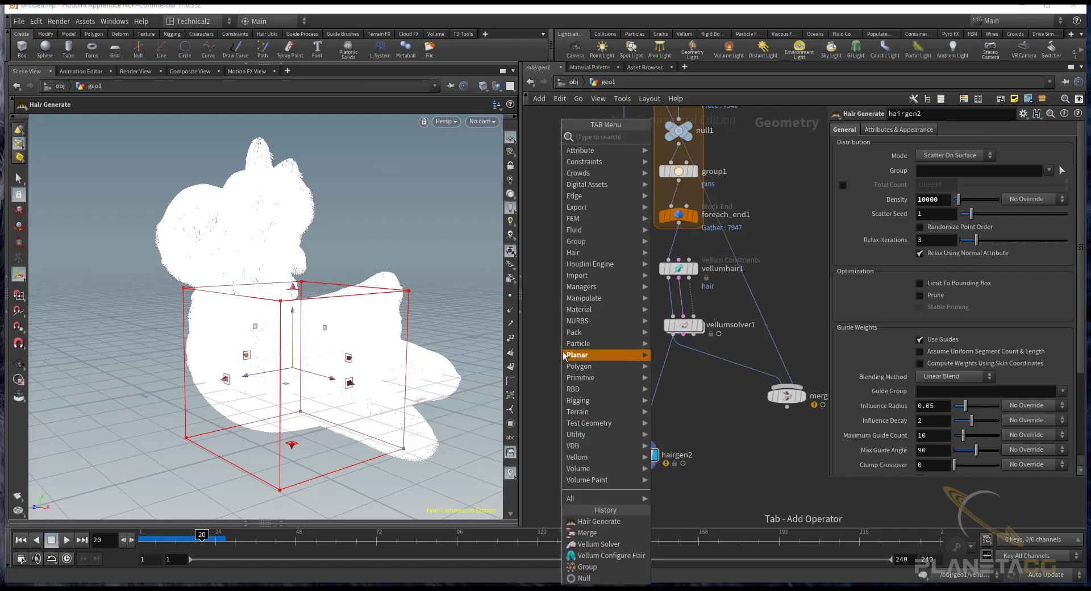
key("Escape")
key("Tab")
type("co")
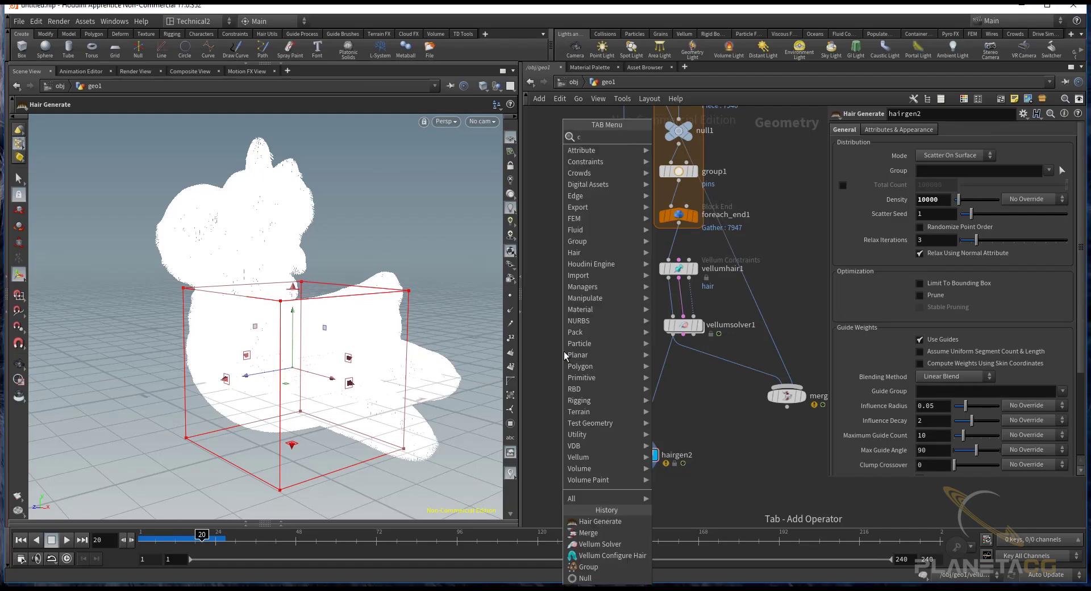
key("Escape")
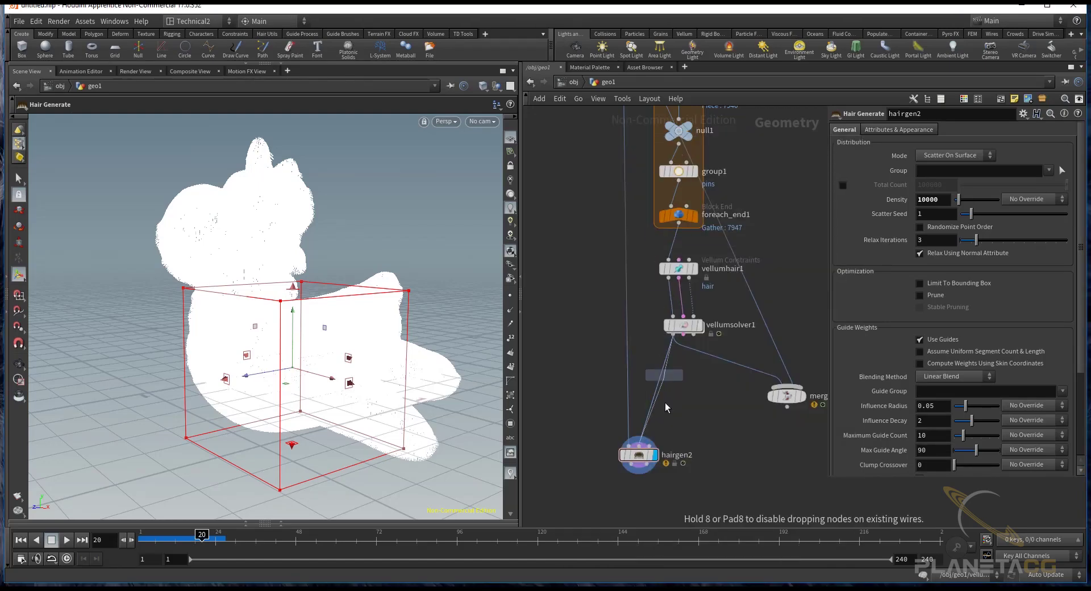
- Place the Color node, color1, between vellumsolver1 and hairgen2
left_click(704, 426)
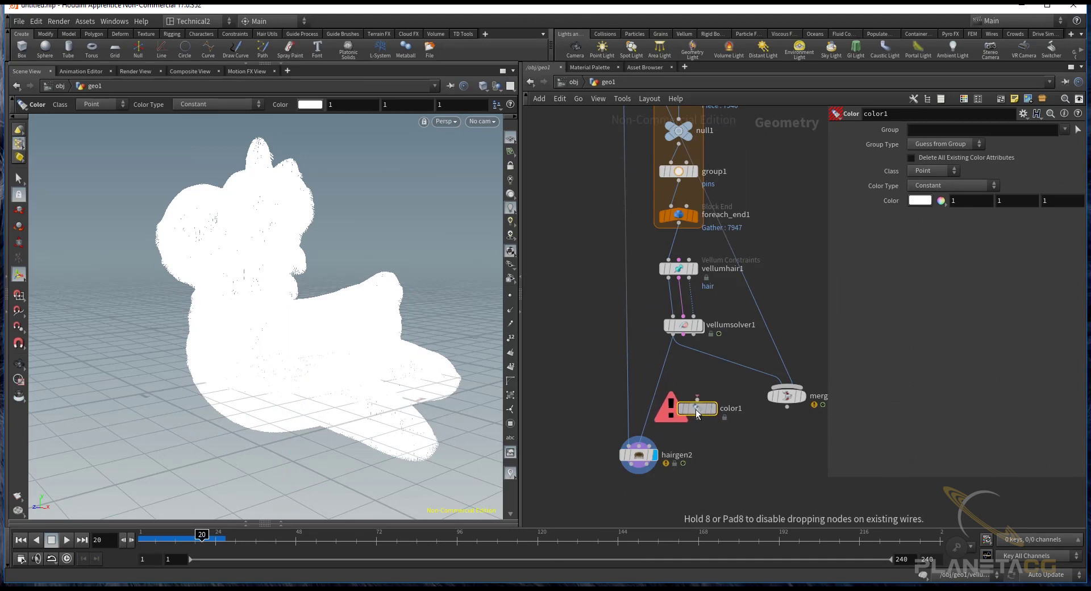
left_click_drag(700, 420, 638, 263)
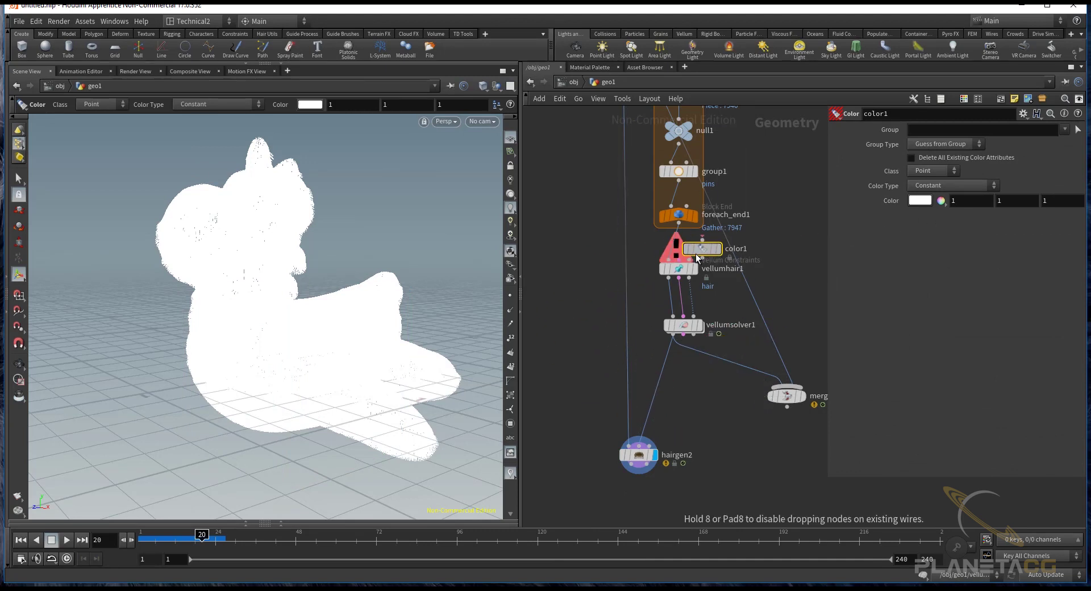
left_click_drag(637, 263, 706, 360)
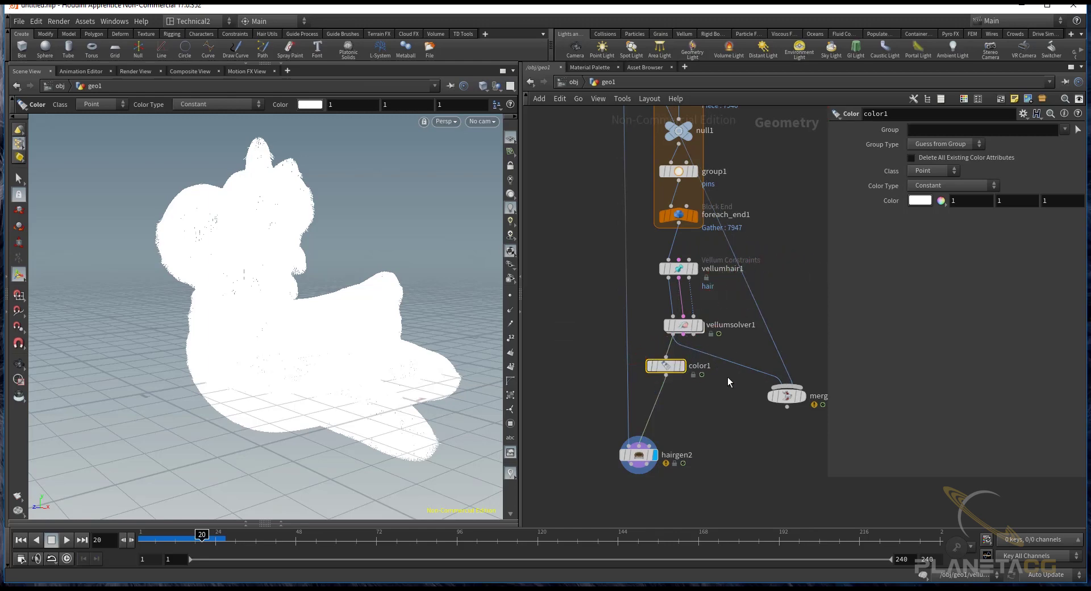
- Set color1 to green (0, 1, 0), check its display, and pull it out of the solver chain
left_click(960, 203)
type("0")
key("Tab")
key("Tab")
type("0")
key("Return")
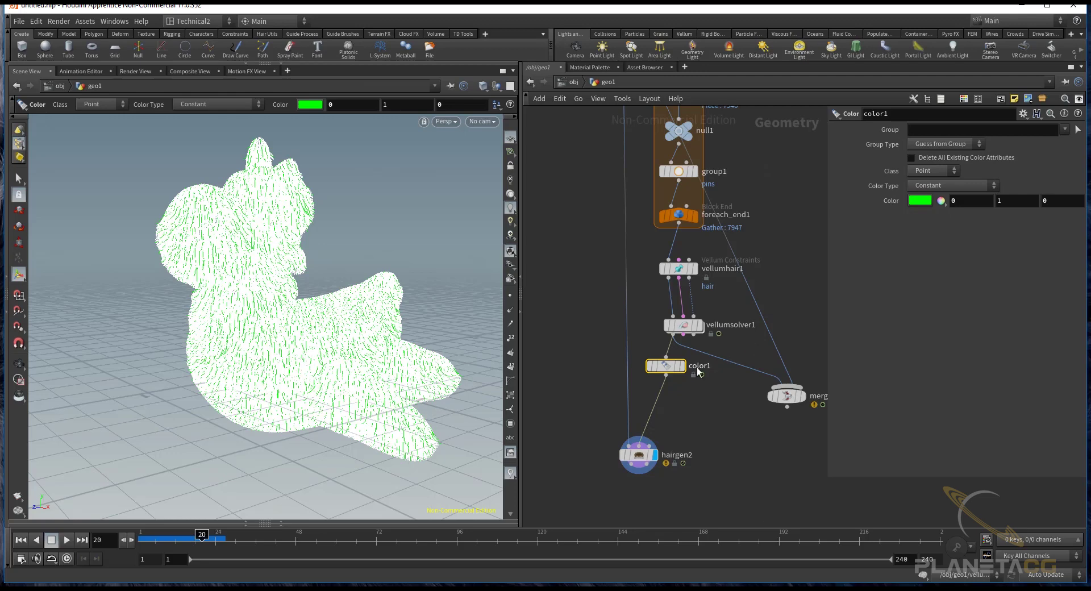
left_click(682, 367)
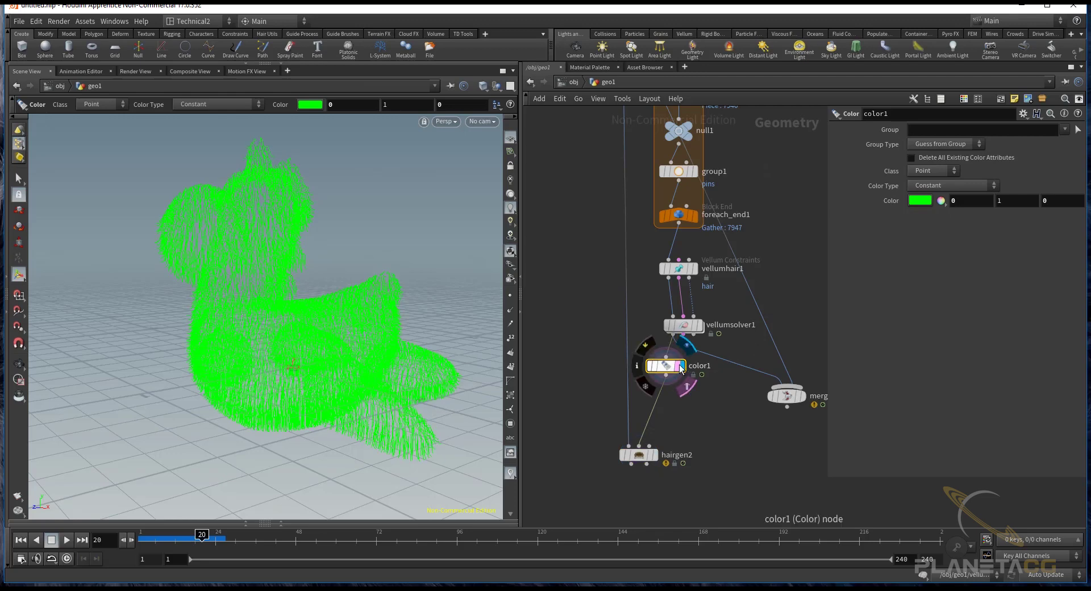
left_click(654, 454)
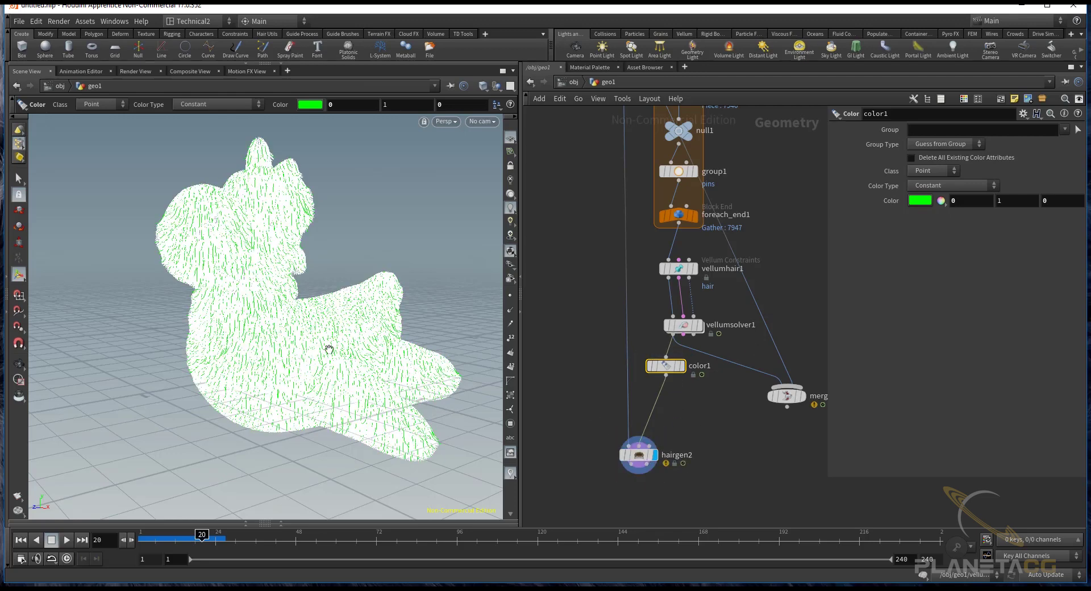
mouse_move(665, 365)
left_mouse_down()
mouse_move(703, 427)
mouse_move(659, 470)
left_mouse_up()
- Wire hairgen2 into color1 and display the green fur
left_click_drag(631, 435, 639, 493)
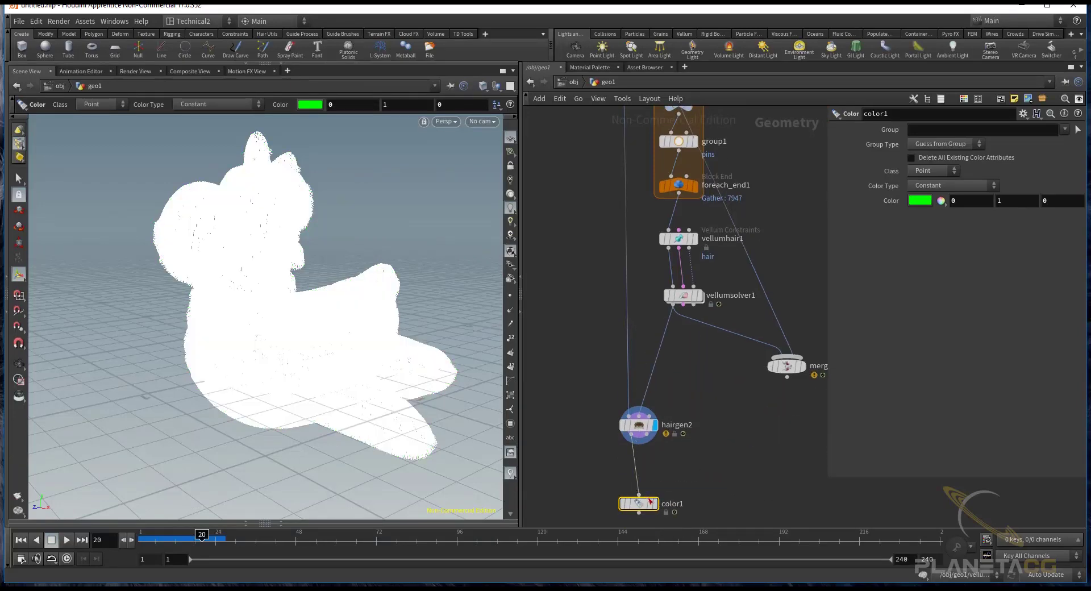
left_click(653, 503)
key("Escape")
mouse_move(401, 385)
left_mouse_down()
mouse_move(345, 362)
mouse_move(370, 381)
left_mouse_up()
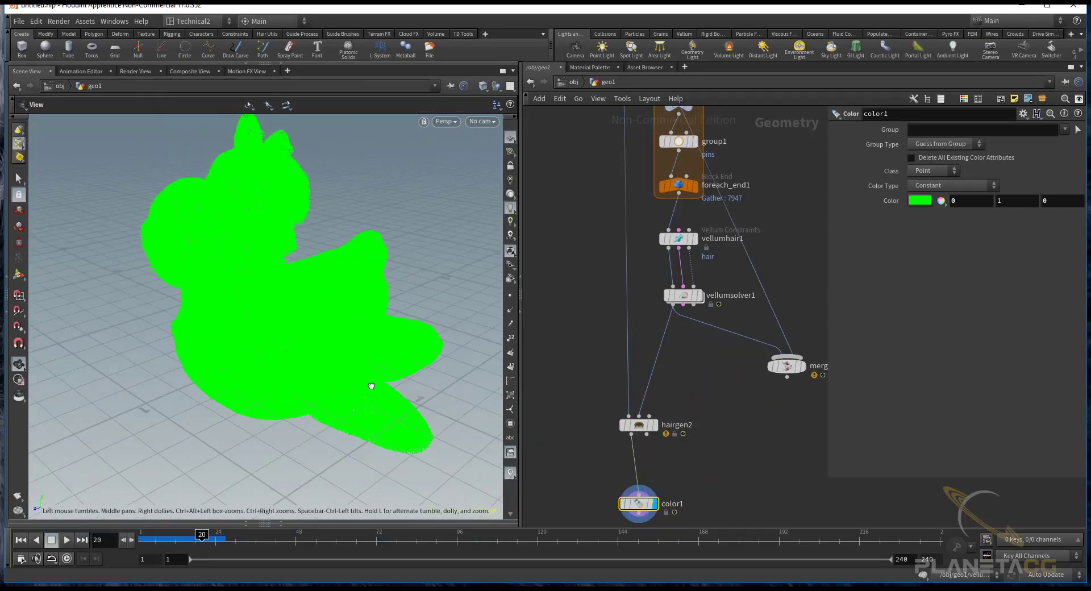
- Switch the viewport background Color Scheme to Dark
key("Return")
key("d")
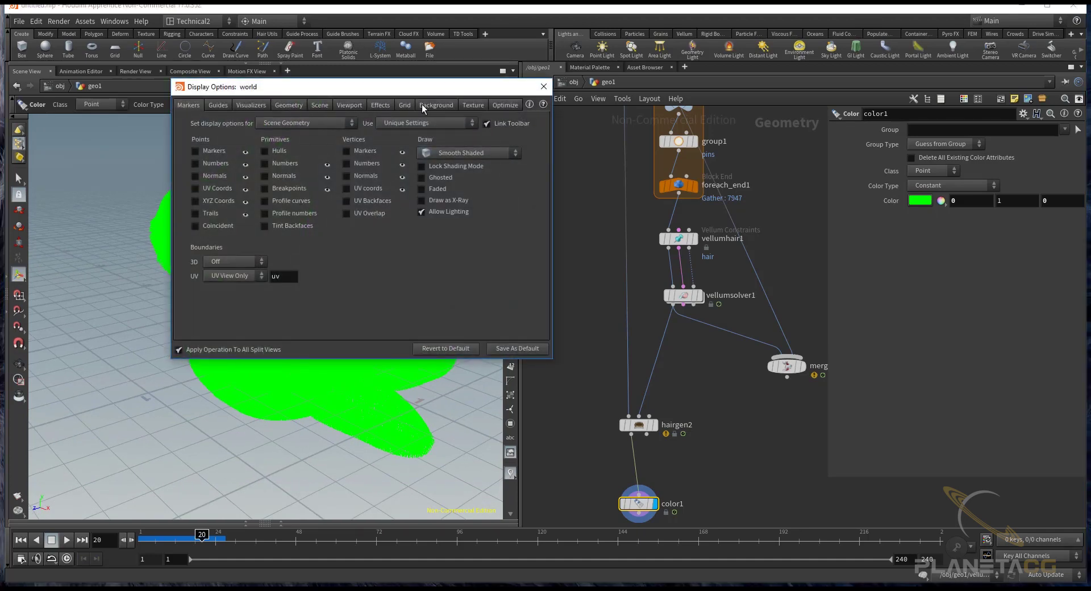
left_click(423, 105)
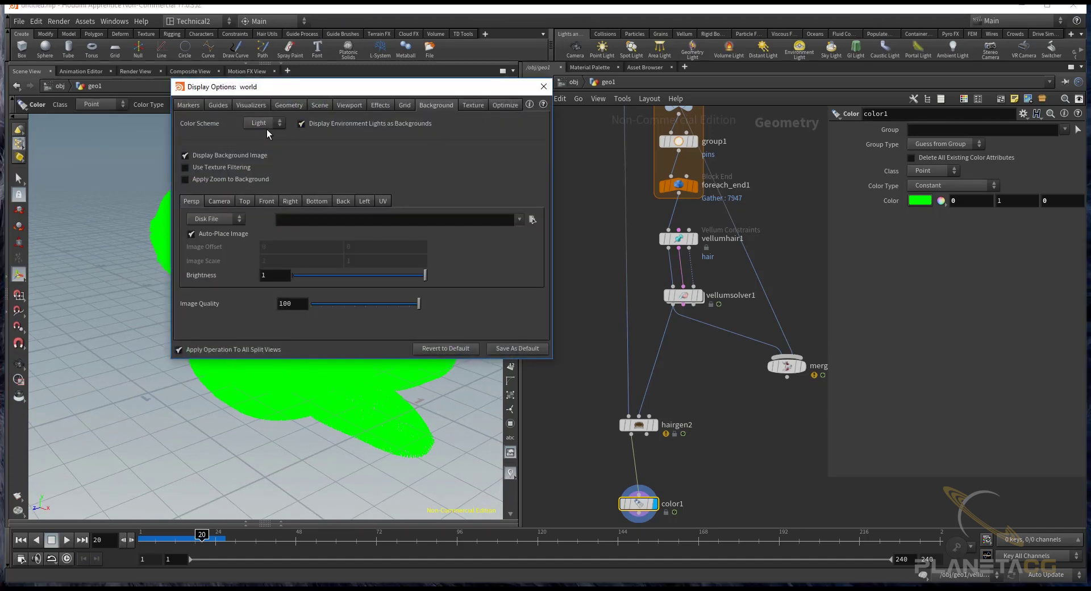
left_click(256, 145)
left_click(544, 87)
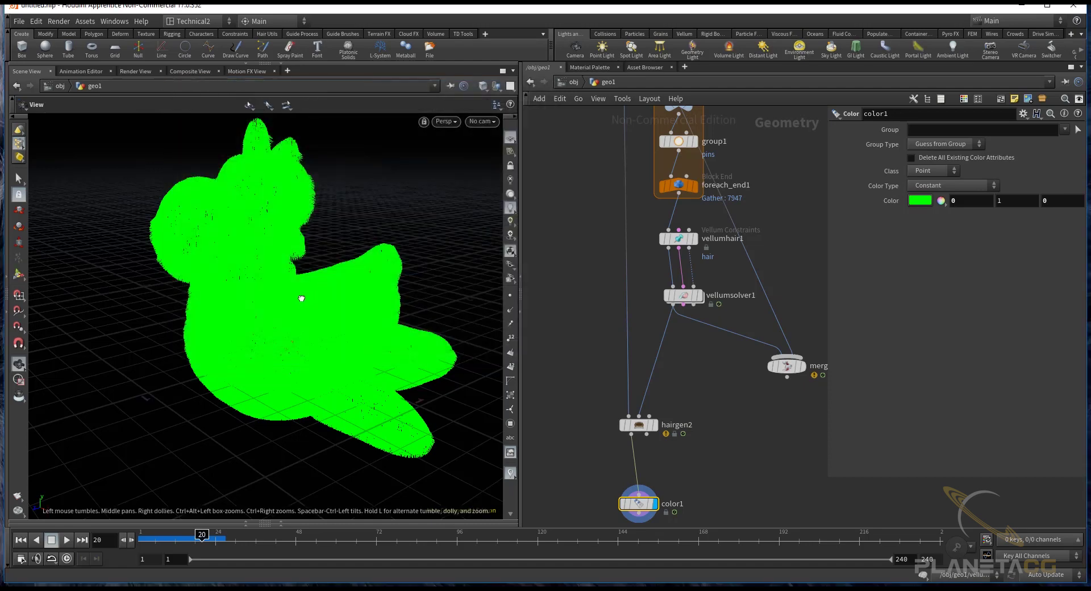
- Rewind and play the simulation to watch the green fur
mouse_move(313, 293)
left_mouse_down()
mouse_move(292, 304)
mouse_move(348, 268)
mouse_move(316, 275)
mouse_move(187, 409)
left_mouse_up()
key("Return")
left_click(20, 540)
left_click(66, 539)
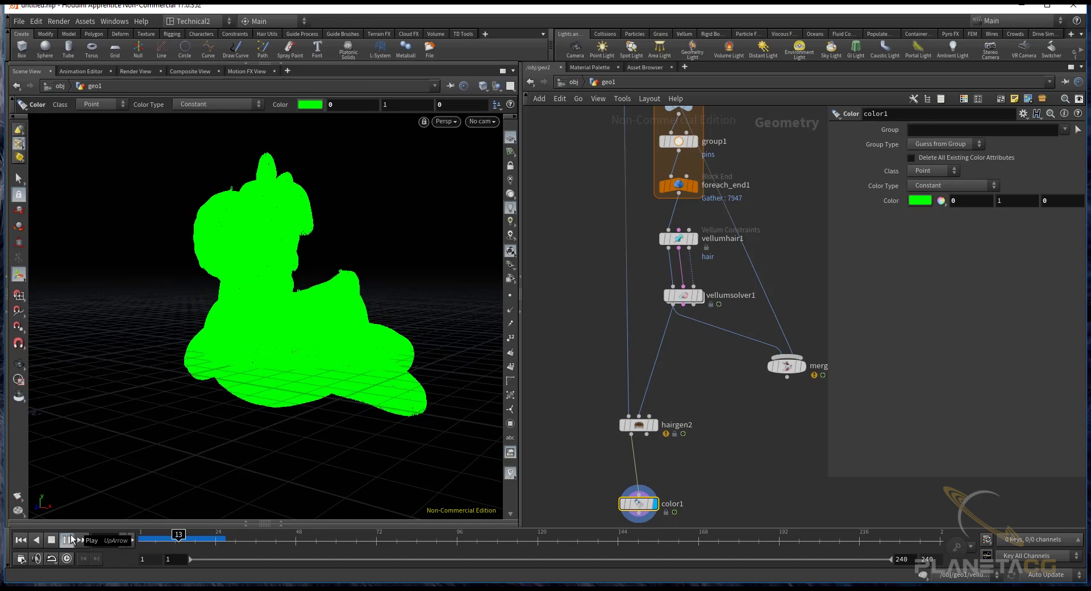
- Stop playback at frame 21 and orbit around the toy
left_click(52, 540)
left_click_drag(280, 335, 397, 341)
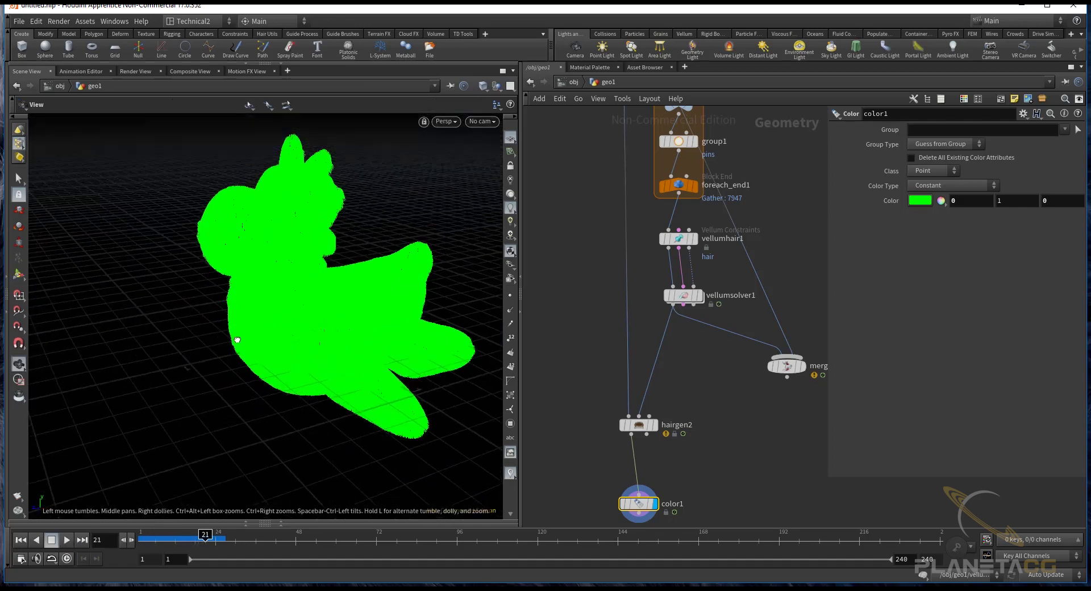
scroll(676, 415, "down", 3)
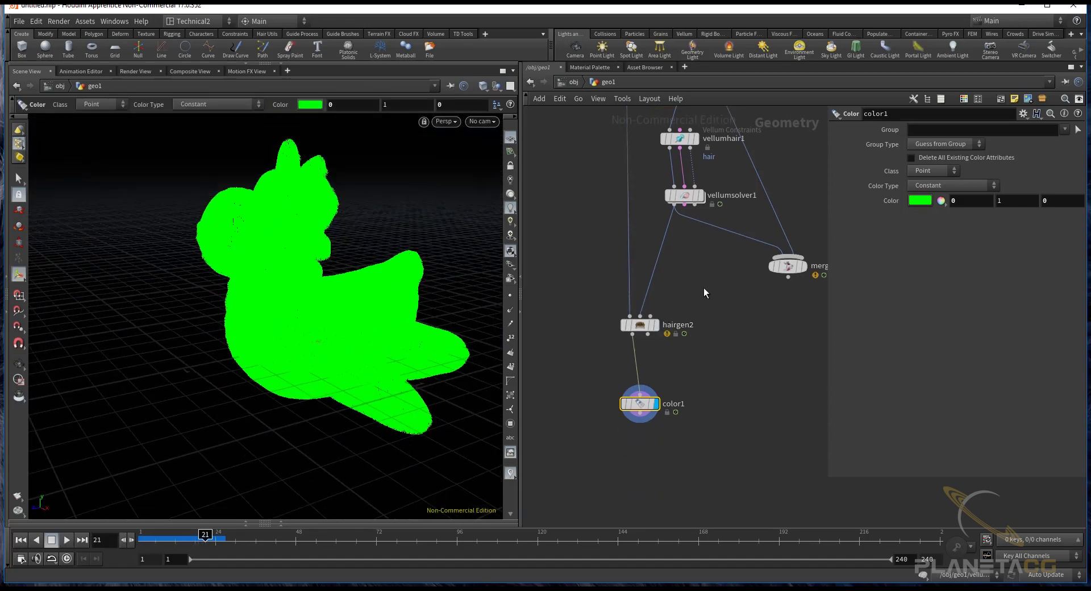
scroll(707, 336, "up", 6)
scroll(699, 307, "down", 3)
scroll(718, 261, "up", 2)
scroll(762, 228, "up", 1)
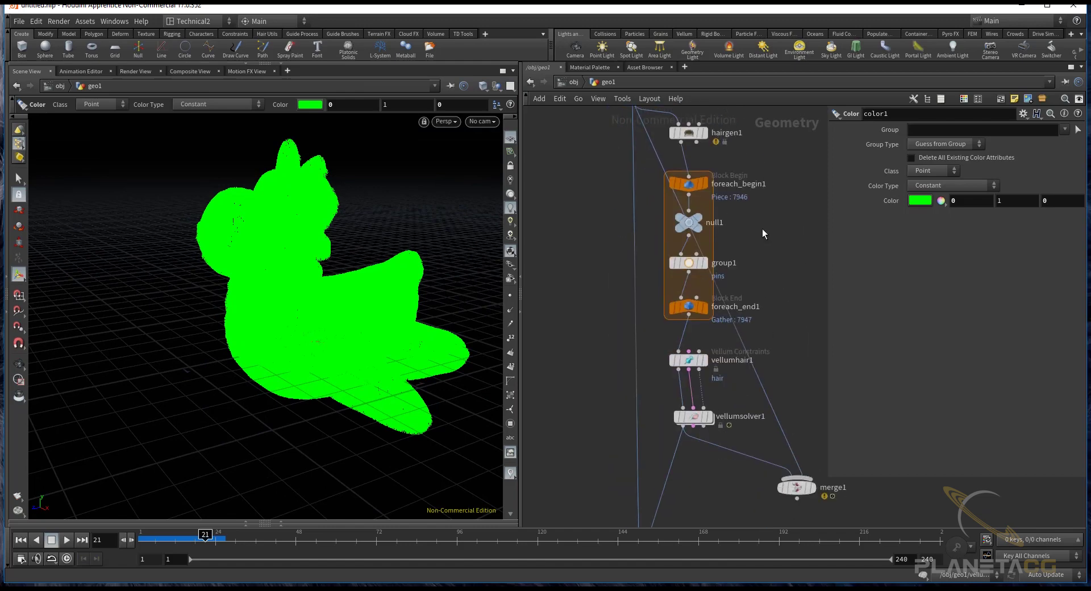
- Inspect group1, then vellumhair1's 'pins' pin points and Match Animation setting
left_click_drag(764, 220, 702, 265)
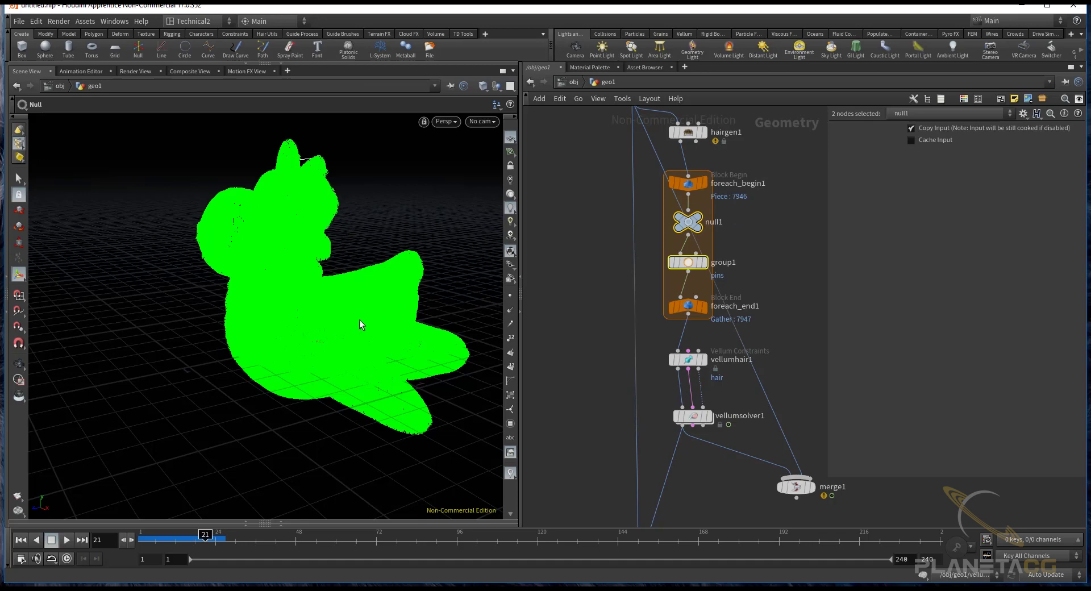
left_click(688, 262)
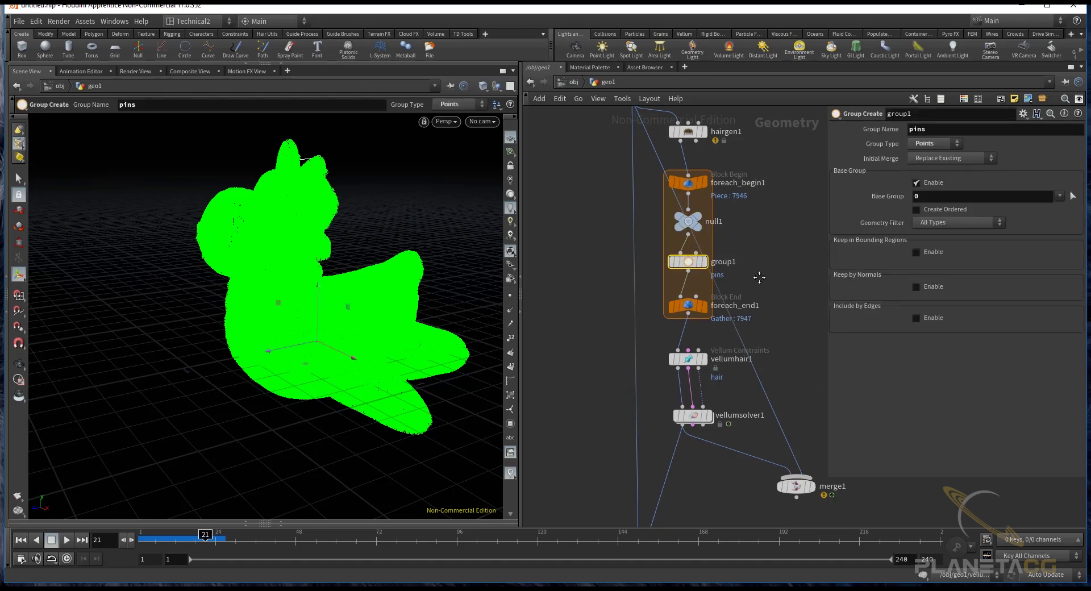
scroll(715, 319, "down", 2)
left_click(734, 276)
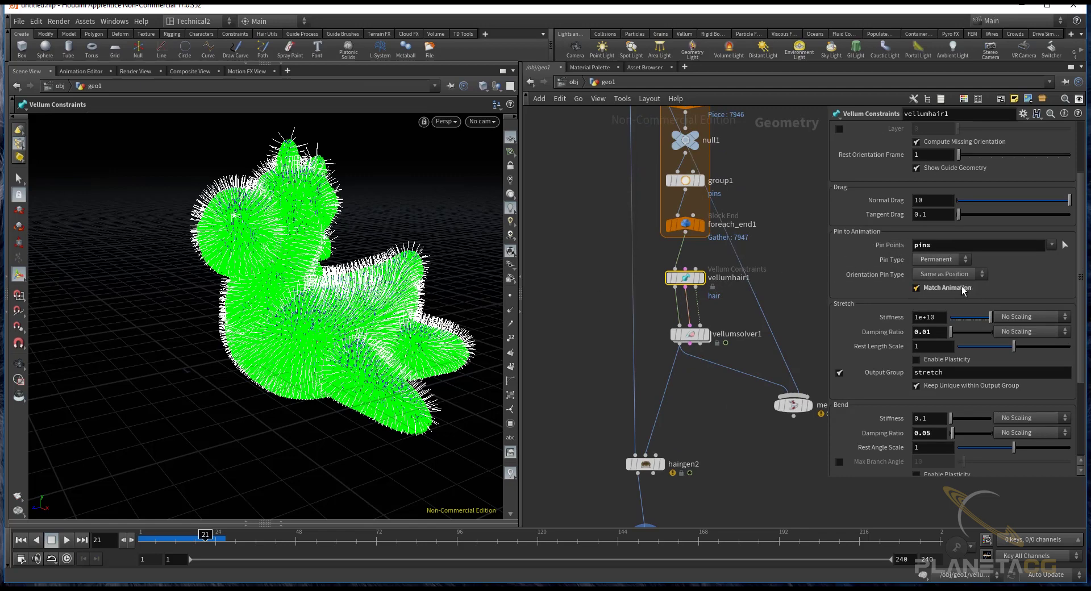
scroll(681, 421, "down", 4)
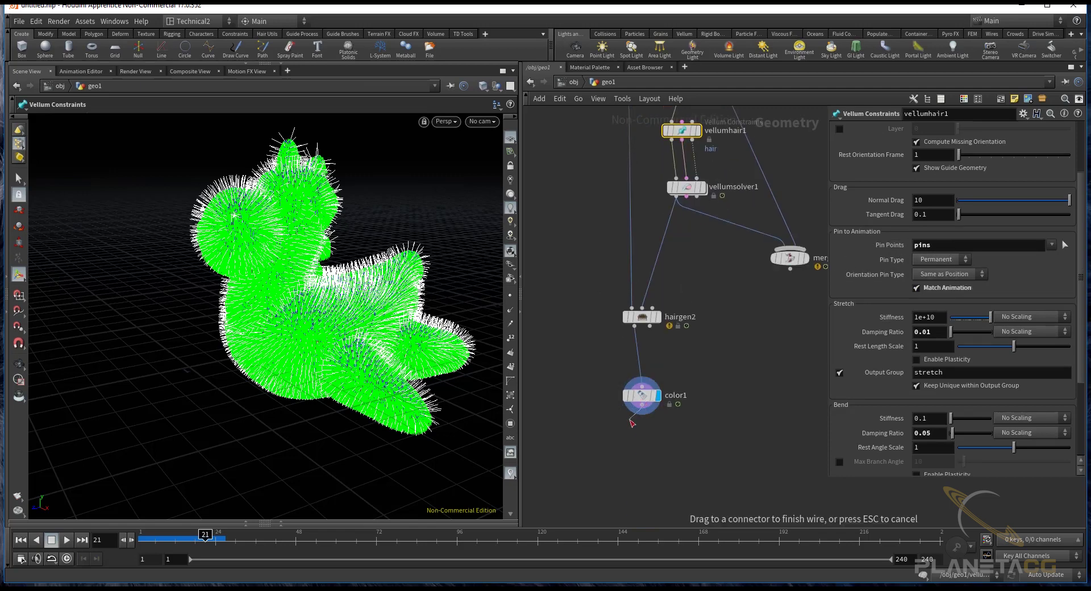
- Change color1's fur colour from green to dark brown (0.028, 0.014, 0)
left_click(644, 401)
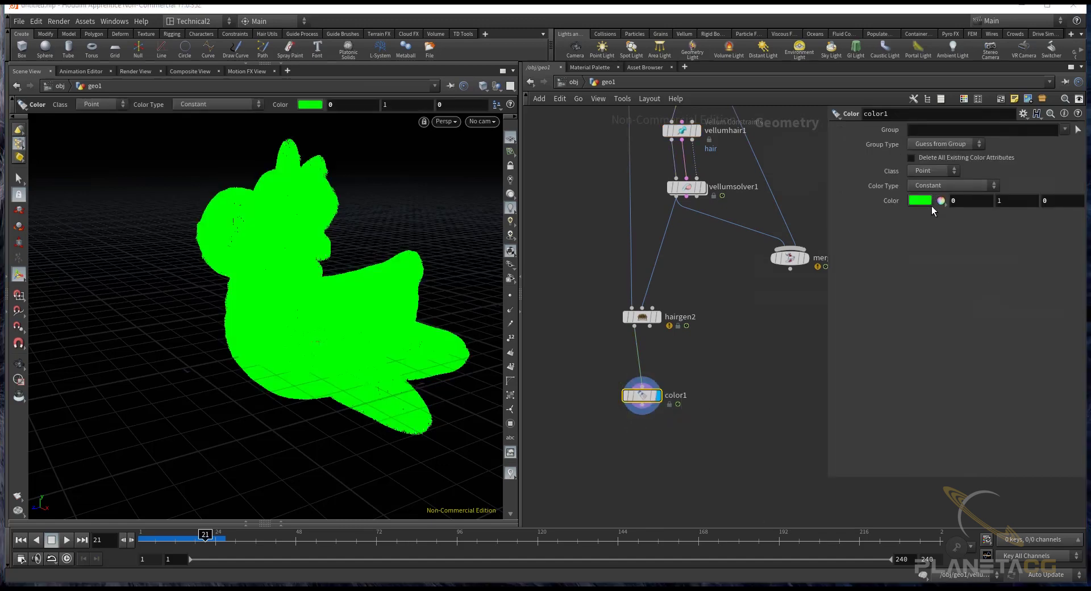
left_click(930, 202)
left_click(887, 145)
left_click_drag(929, 276, 913, 279)
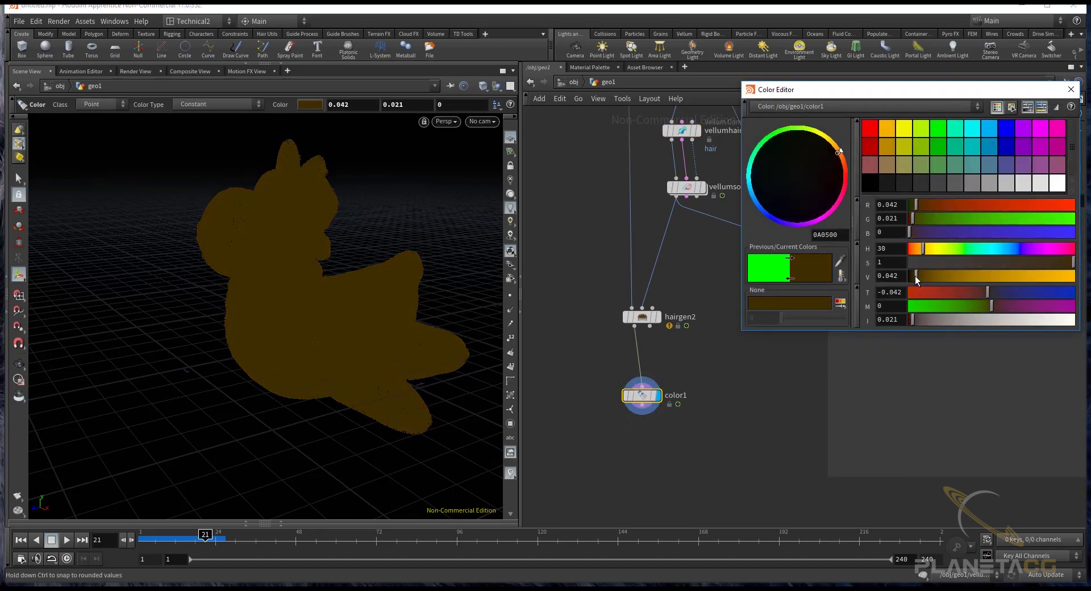
left_click(1070, 89)
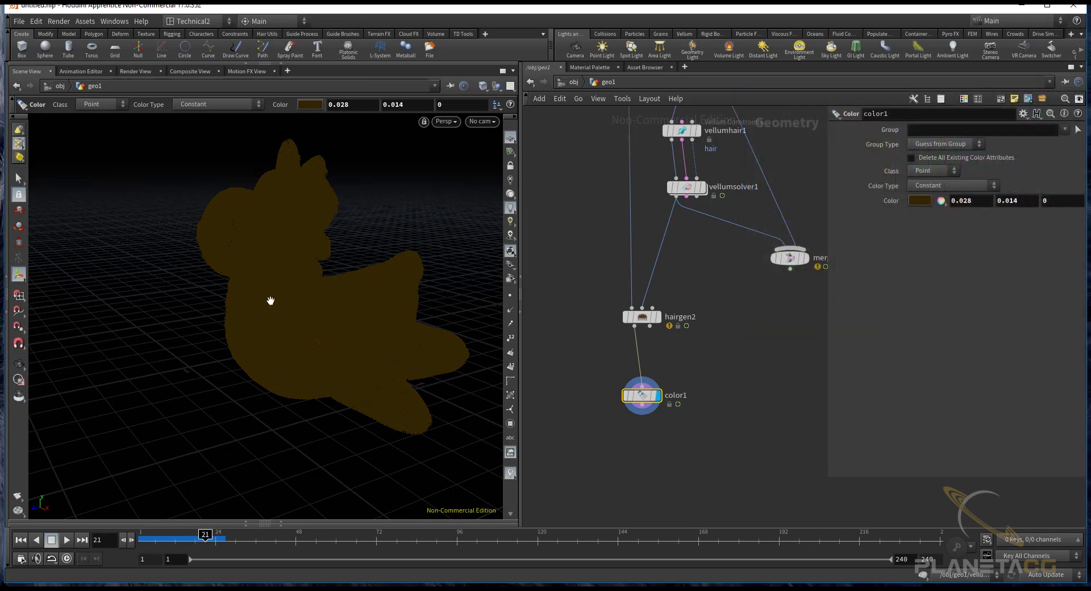
left_click_drag(272, 301, 287, 309)
key("Return")
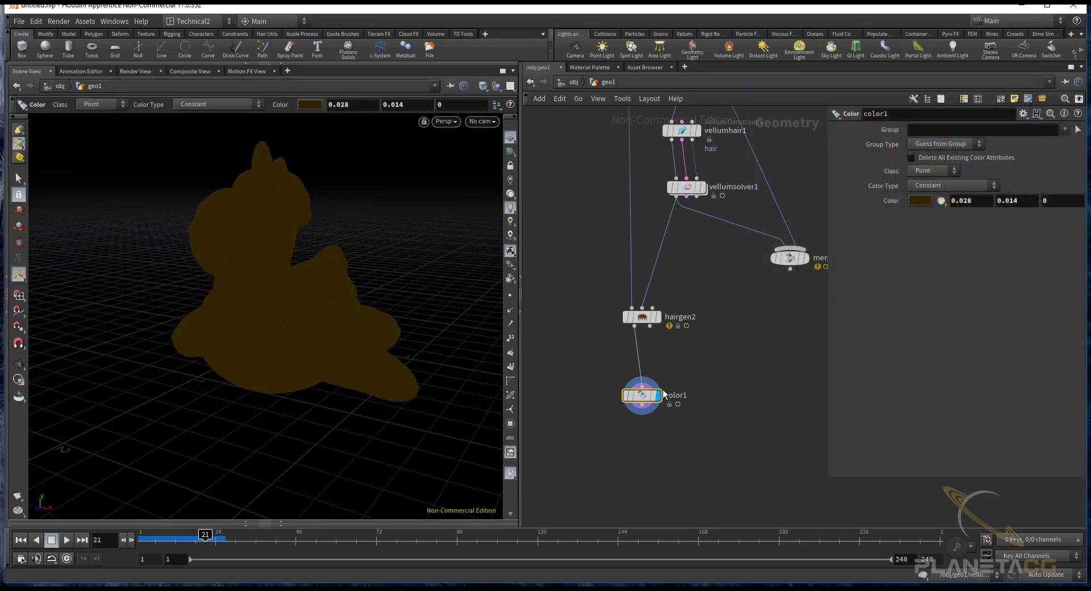
left_click_drag(663, 394, 652, 399)
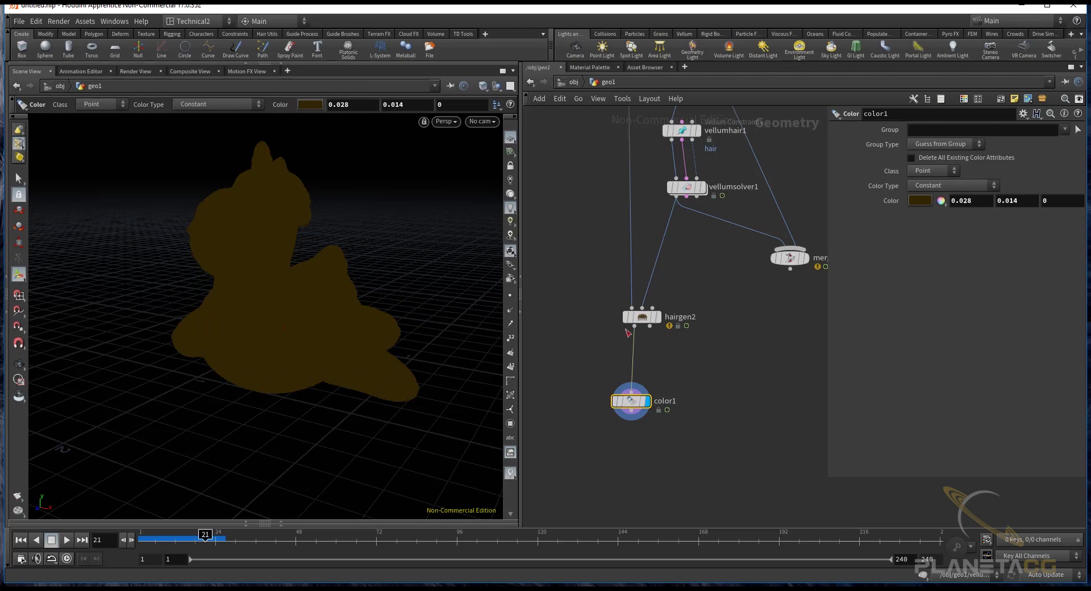
- Insert a Hair Clump node, hairclump1, between hairgen2 and color1
left_click(663, 356)
key("Tab")
type("hai")
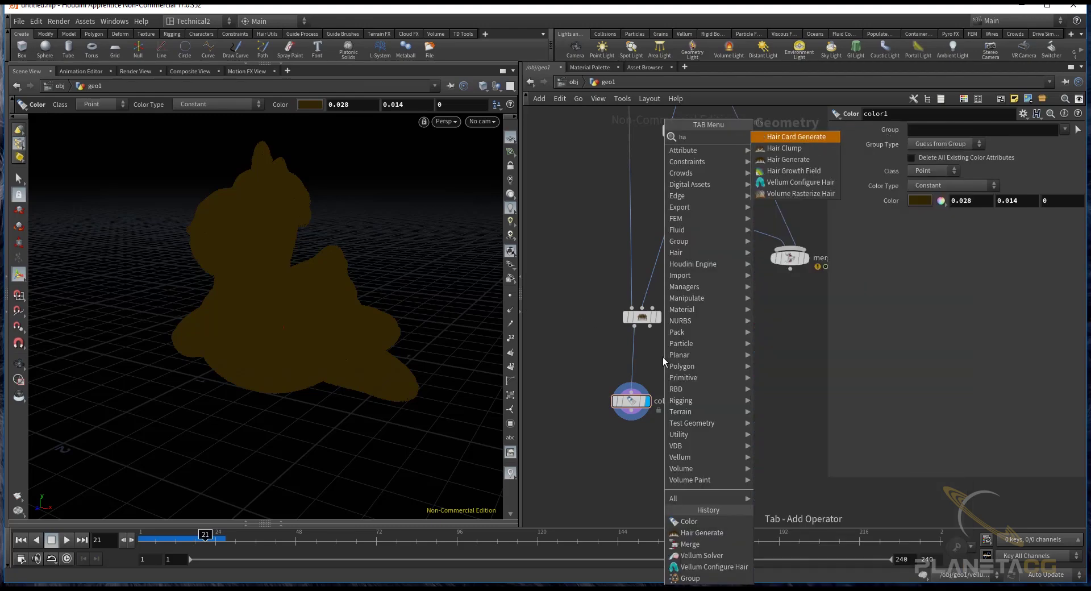
left_click(784, 148)
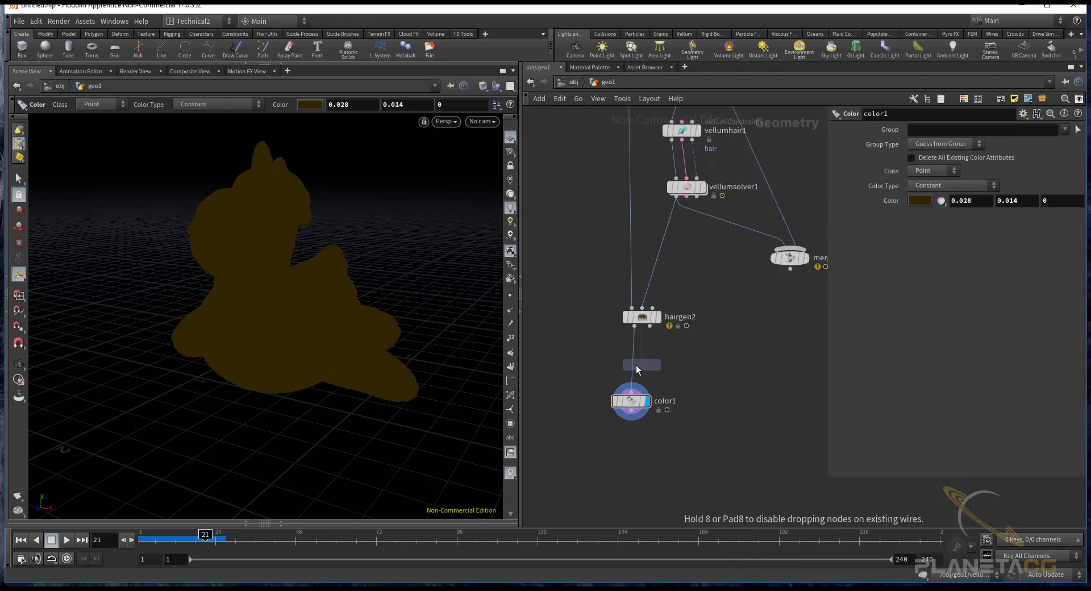
left_click(634, 365)
mouse_move(632, 364)
left_mouse_down()
mouse_move(648, 373)
mouse_move(627, 425)
left_mouse_up()
- Wire the top source node's output into hairgen2's input
scroll(762, 239, "down", 2)
middle_click_drag(747, 133, 764, 254)
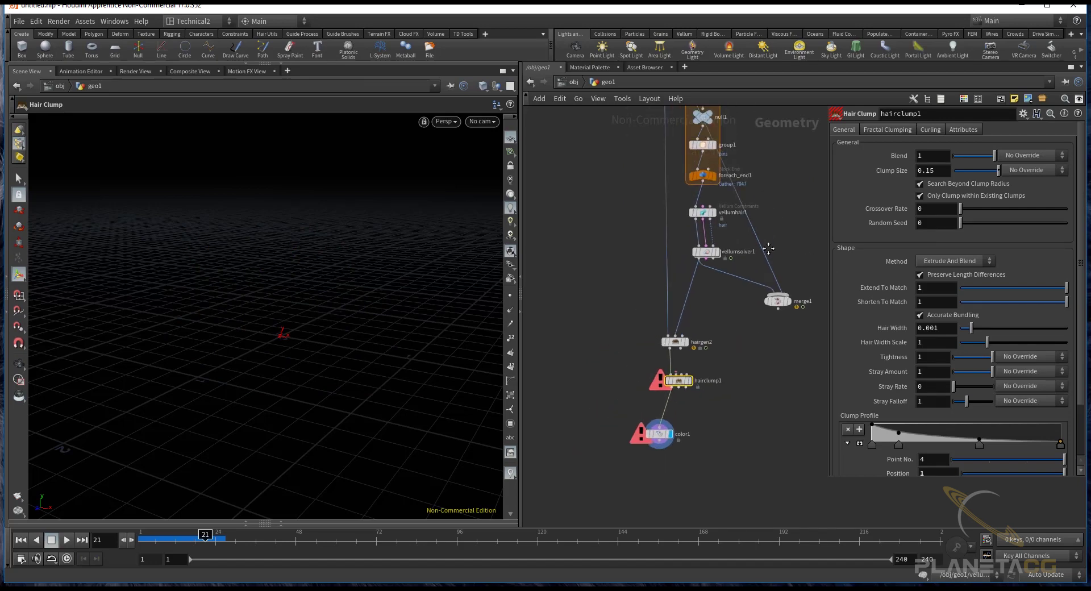
left_click(669, 112)
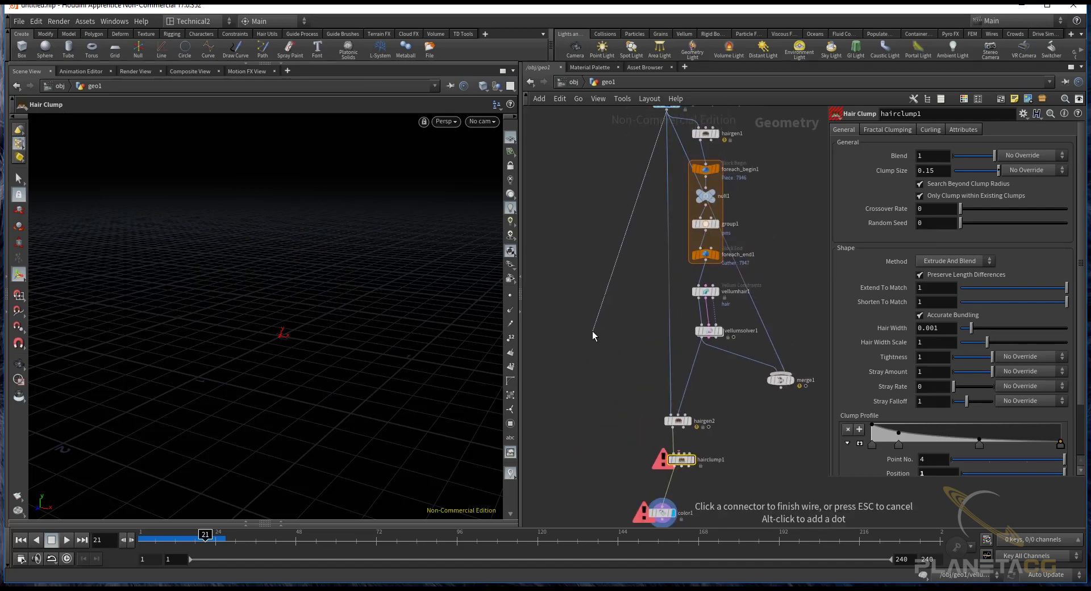
middle_click_drag(592, 341, 588, 149)
left_click(674, 224)
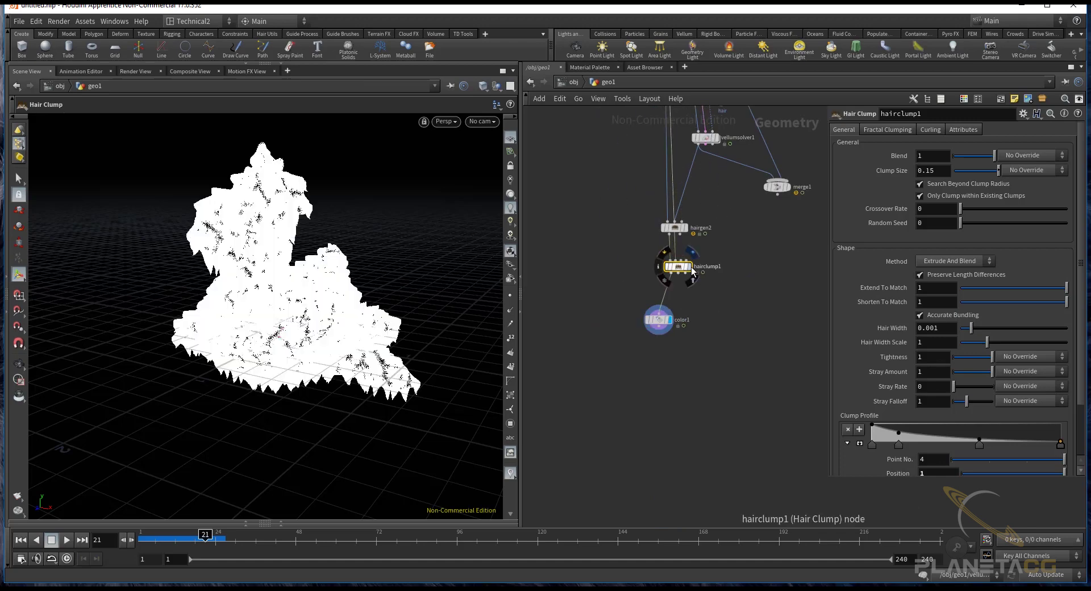
- Display color1's brown clumped hair from frame 1 and play the simulation
left_click(690, 266)
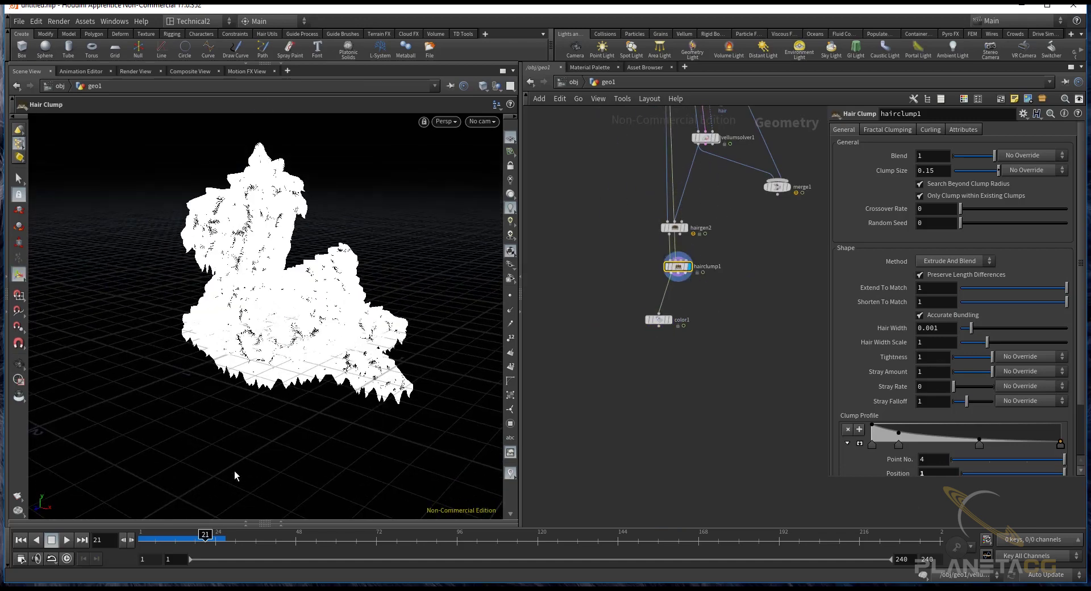
left_click(21, 542)
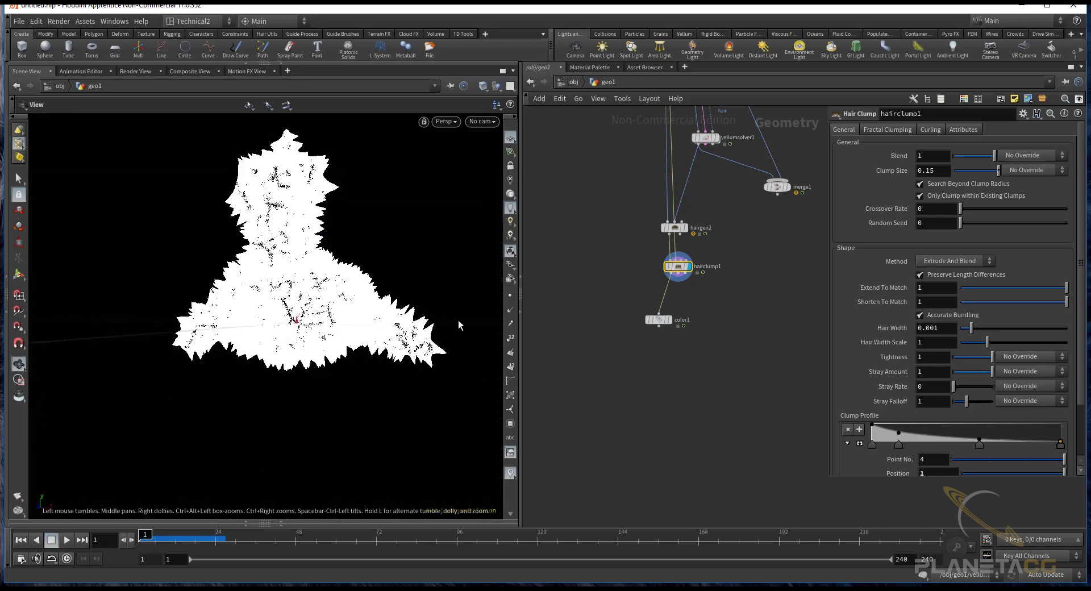
left_click(670, 320)
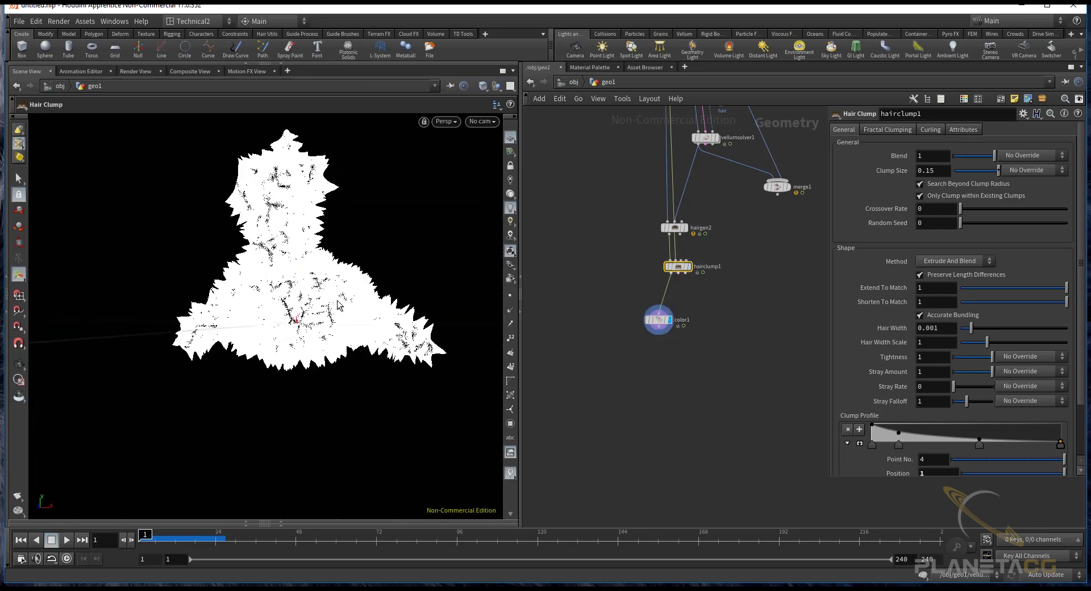
scroll(317, 280, "up", 3)
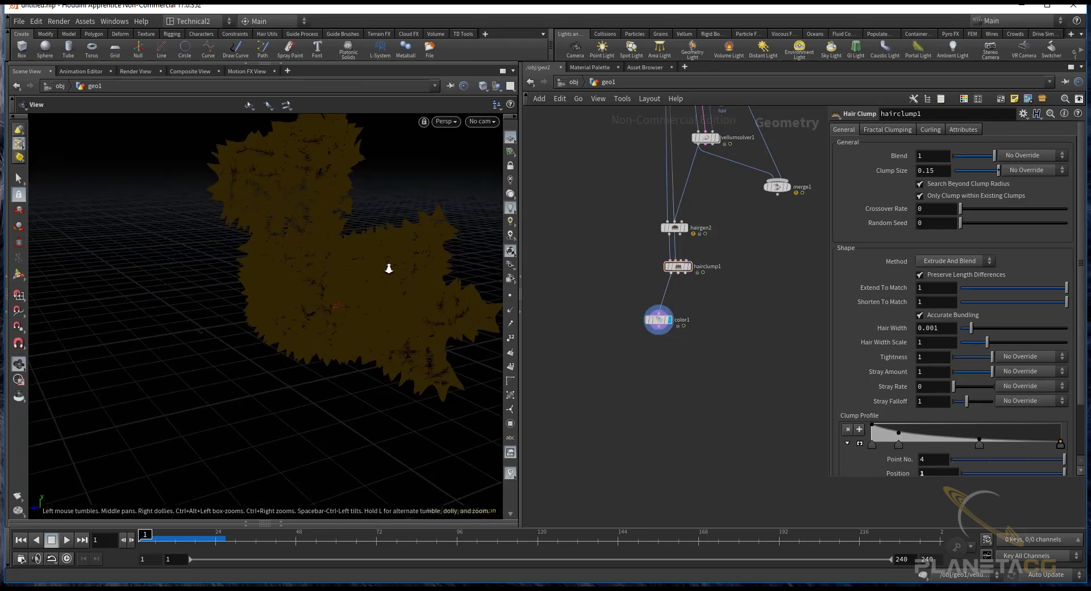
scroll(390, 267, "up", 3)
middle_click_drag(355, 204, 191, 200)
mouse_move(191, 200)
left_mouse_down()
mouse_move(348, 160)
mouse_move(237, 270)
mouse_move(316, 243)
mouse_move(242, 270)
left_mouse_up()
key("Return")
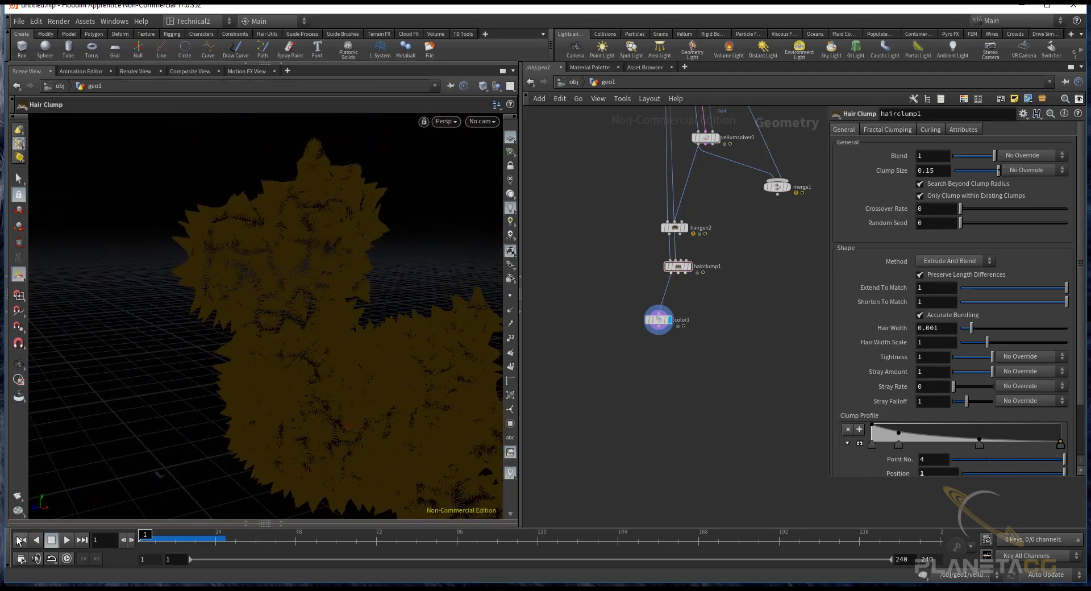
left_click(67, 540)
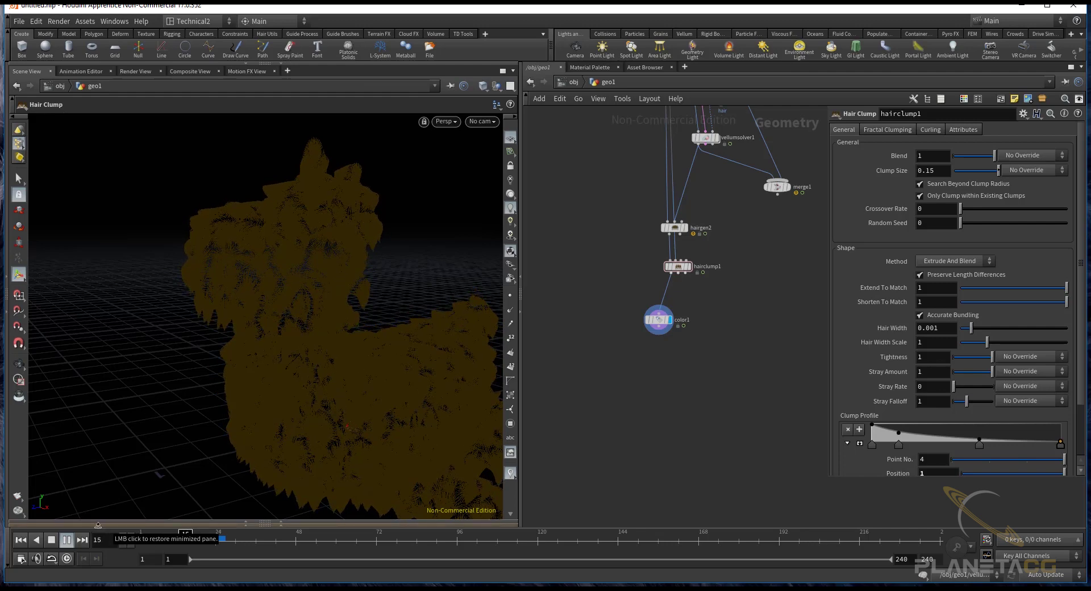
- Stop playback and switch the viewport background to the Light colour scheme
left_click(66, 540)
key("d")
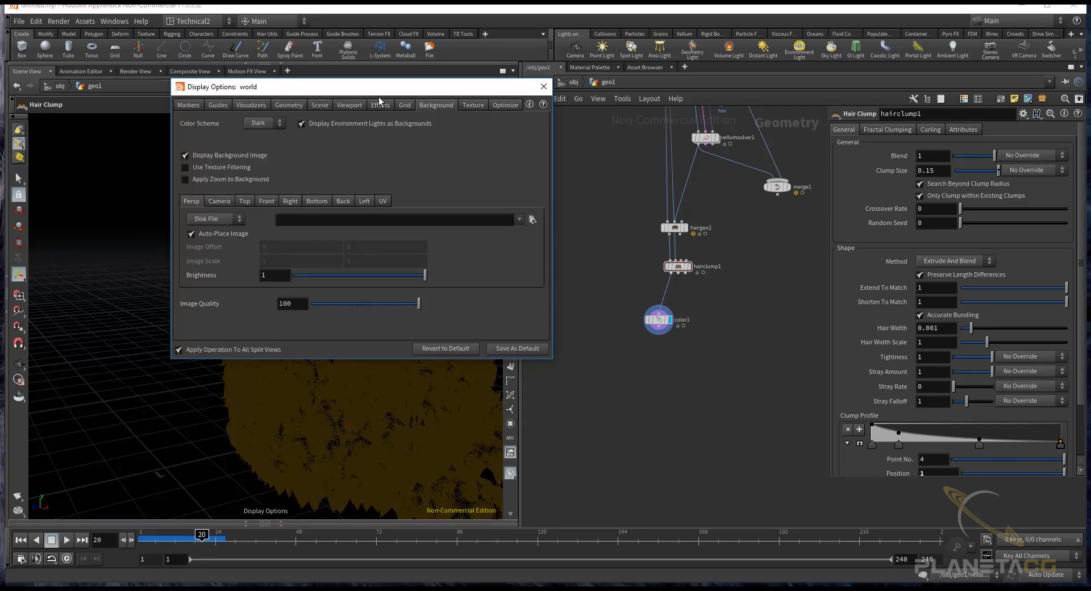
left_click(259, 123)
left_click(255, 137)
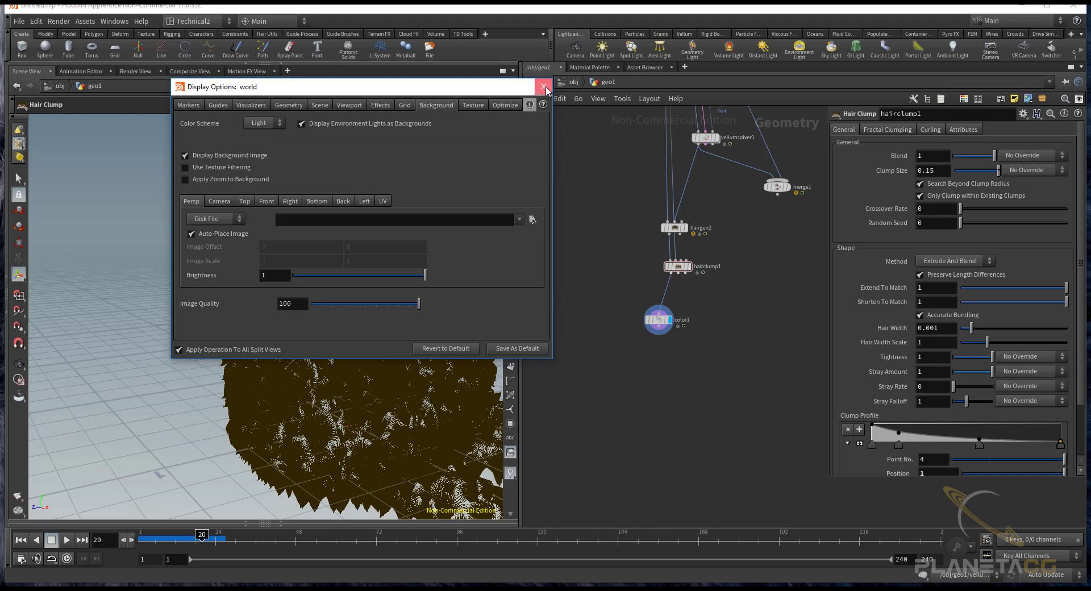
left_click(544, 86)
- Move the merge1 node down beside color1
left_click_drag(255, 222, 319, 227)
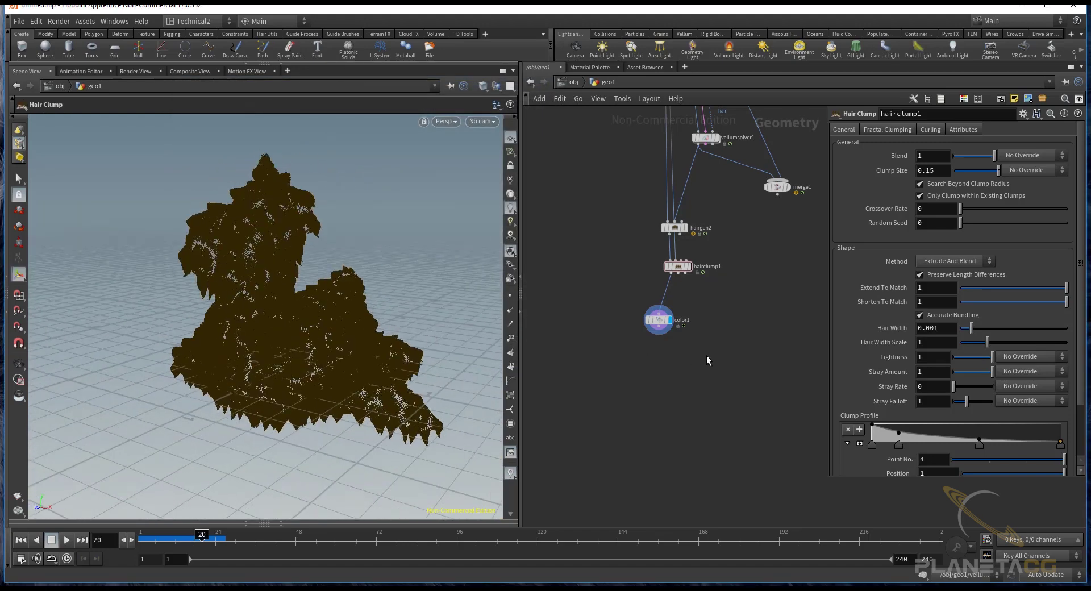
middle_click_drag(775, 196, 726, 208)
left_click_drag(724, 208, 692, 382)
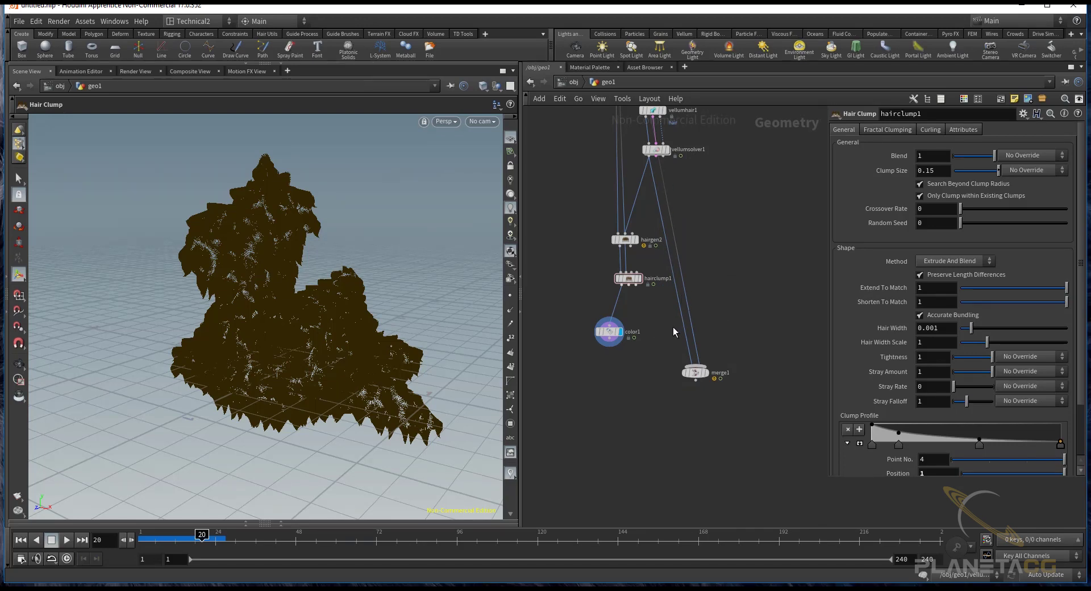
- Replace vellumsolver1's wires into merge1 with color1, display merge1 and play
key("y")
left_click_drag(676, 323, 697, 329)
left_click_drag(610, 343, 694, 364)
left_click(705, 372)
mouse_move(318, 341)
left_mouse_down()
mouse_move(364, 341)
mouse_move(256, 346)
left_mouse_up()
left_click(20, 540)
left_click(66, 539)
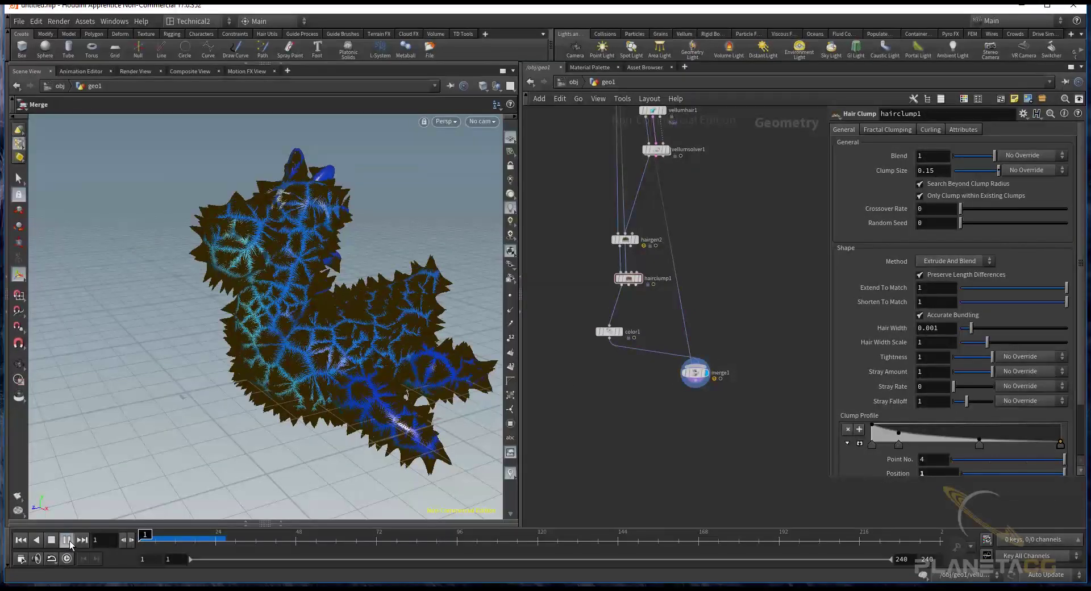
left_click(70, 540)
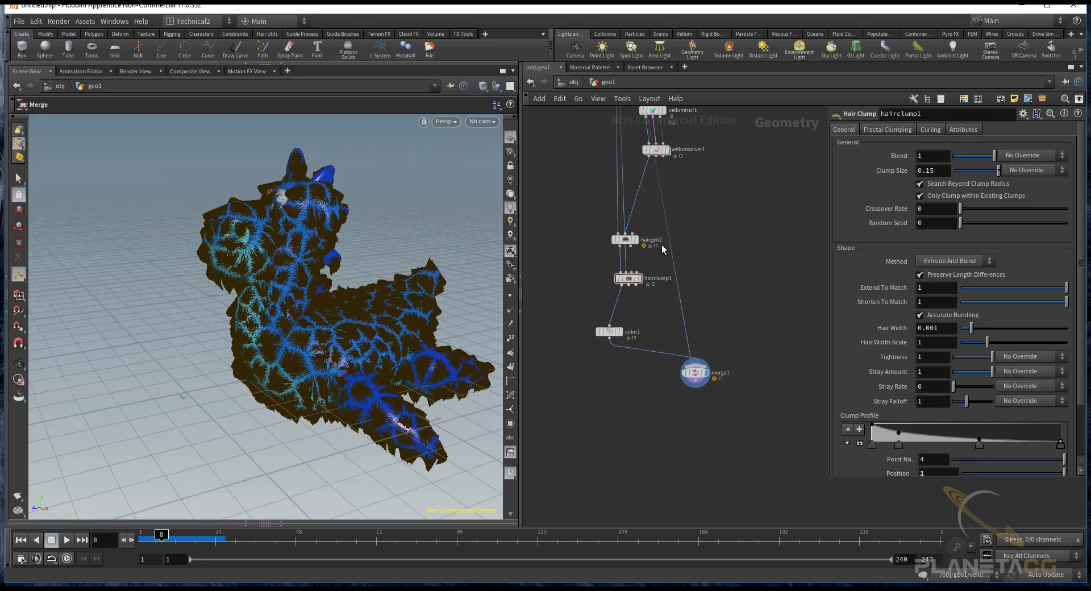
- Turn off Add Shader on testgeometry_rubbertoy1 and replay the simulation from the start
middle_click_drag(663, 249, 659, 512)
left_click(617, 191)
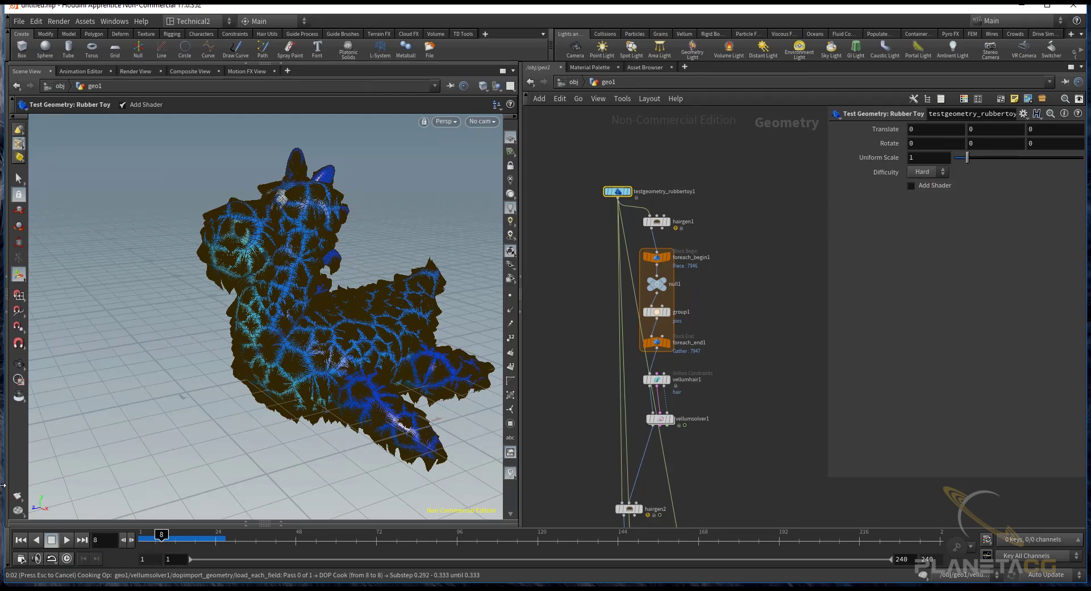
left_click(122, 104)
key("ctrl+Up")
middle_click_drag(697, 399, 707, 340)
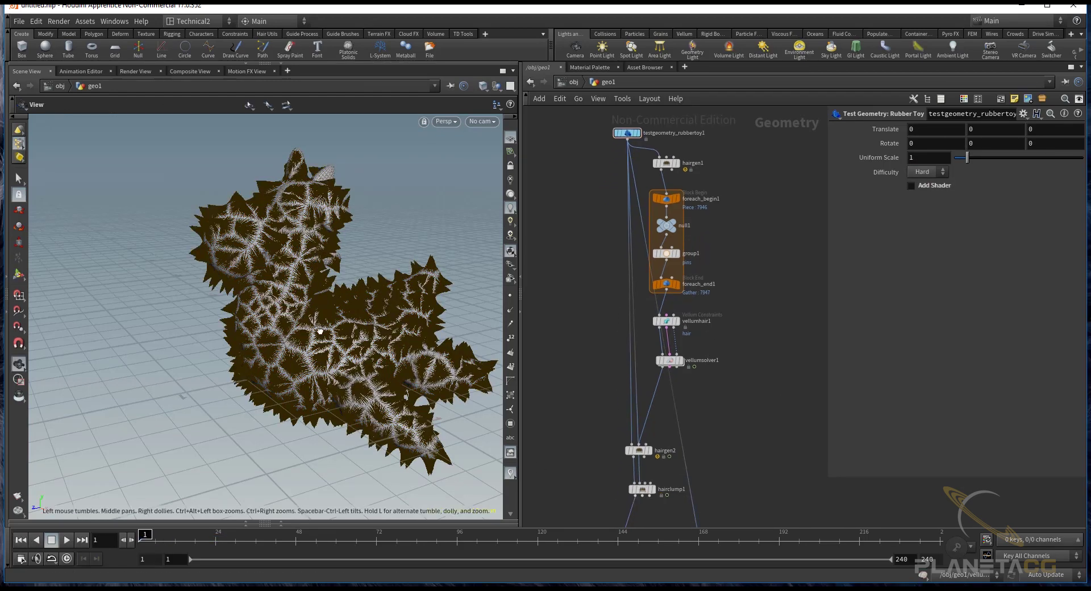
left_click(66, 540)
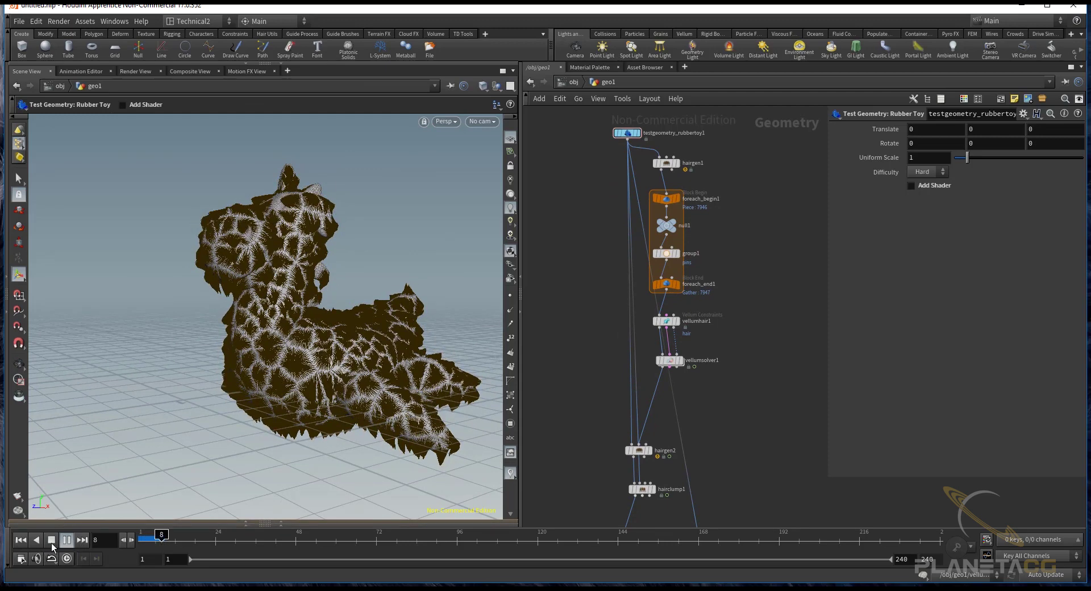
key("Escape")
left_click_drag(251, 414, 285, 398)
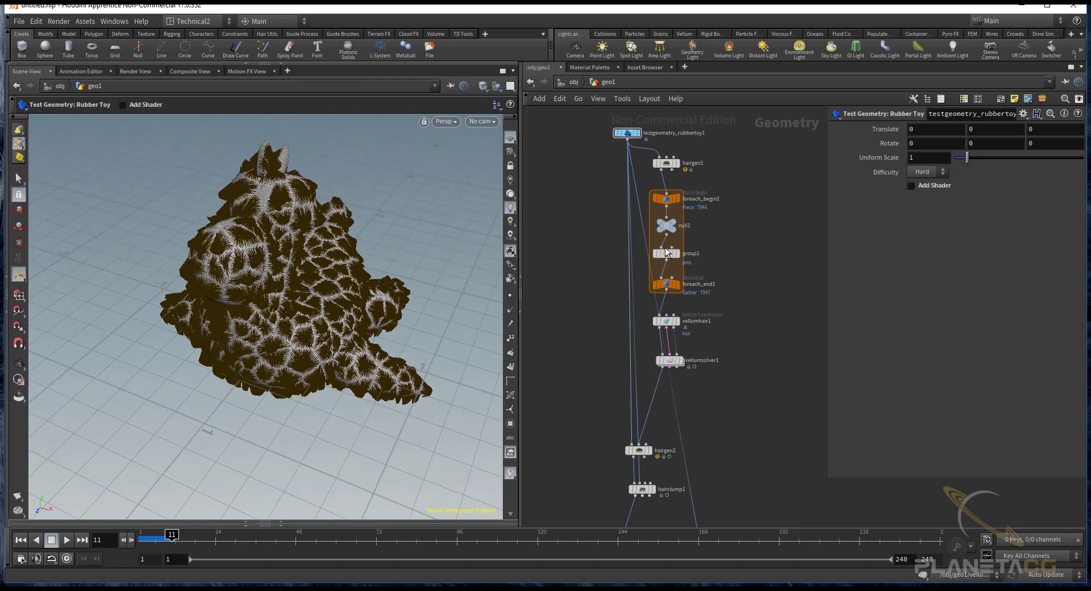
middle_click_drag(726, 198, 764, 353)
- Inspect hairgen1's Density value while orbiting around the furry toy
left_click(704, 318)
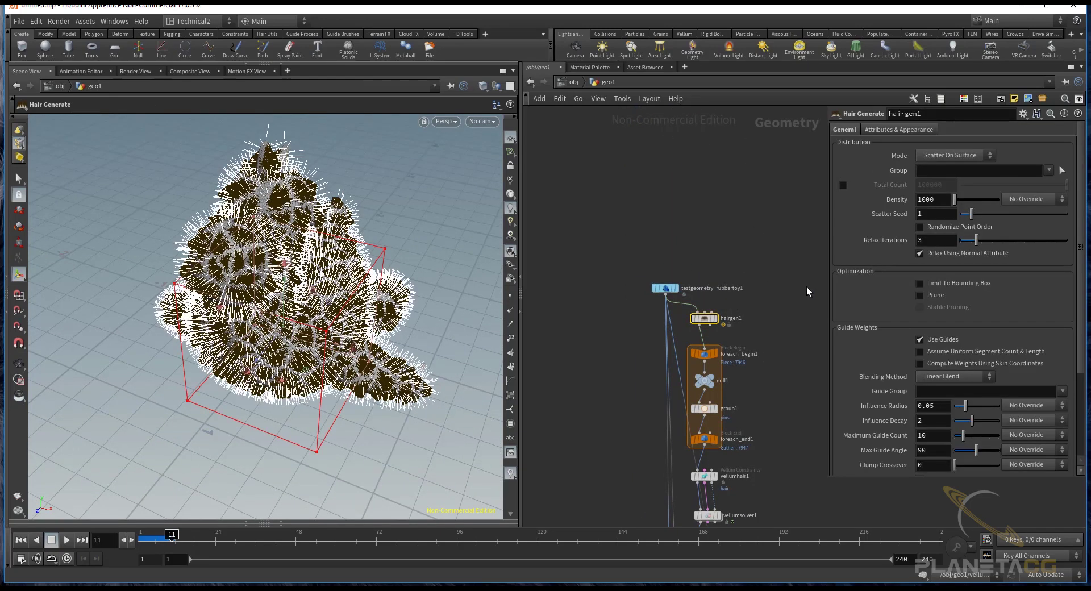
left_click(946, 198)
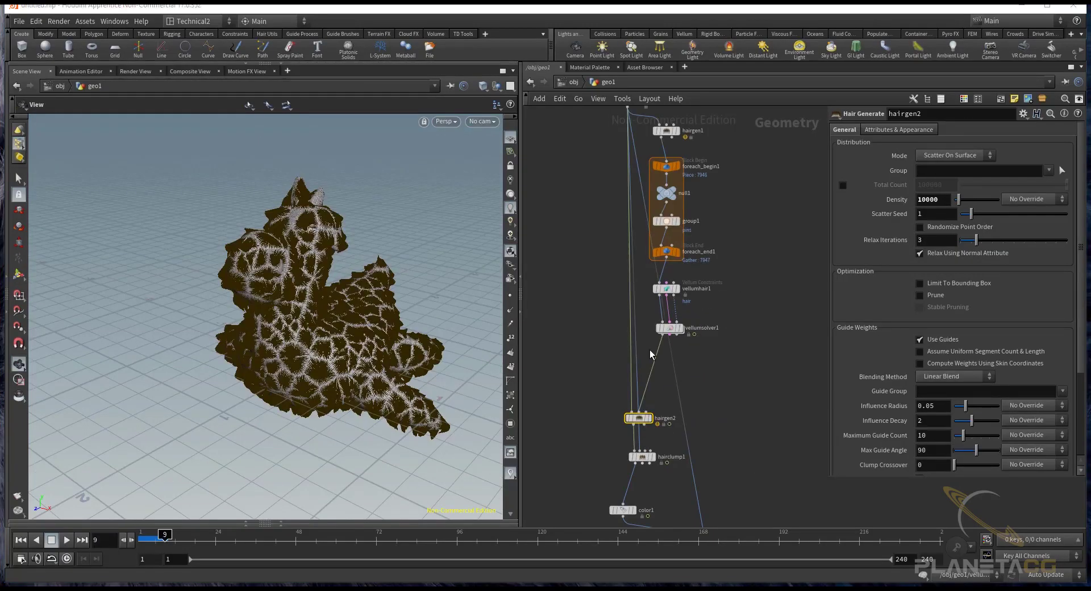
mouse_move(440, 334)
left_mouse_down()
mouse_move(375, 349)
mouse_move(326, 317)
mouse_move(337, 359)
mouse_move(358, 316)
mouse_move(458, 317)
mouse_move(349, 326)
mouse_move(381, 318)
left_mouse_up()
middle_click_drag(730, 380, 742, 307)
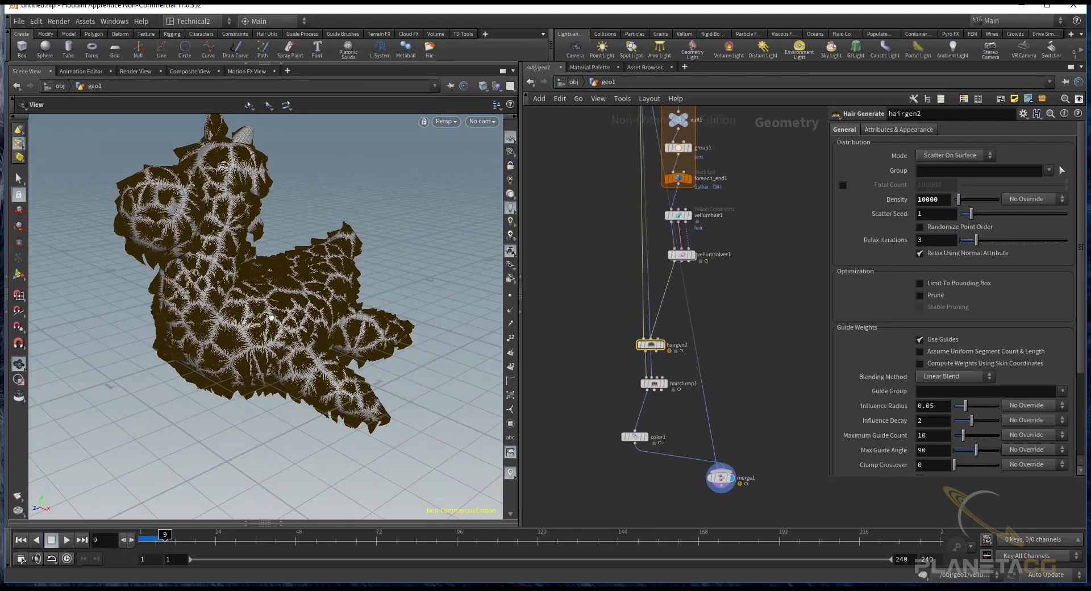
left_click_drag(271, 318, 274, 291)
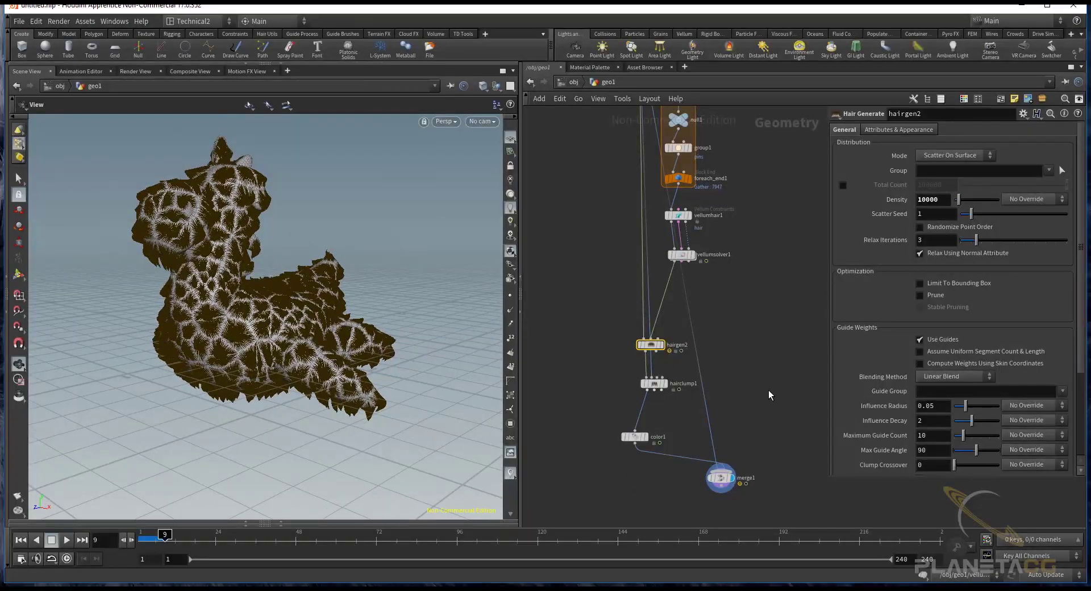
- Bring up hairclump1's settings: Blend 1, Clump Size 0.15, Hair Width 0.001
scroll(733, 284, "up", 5)
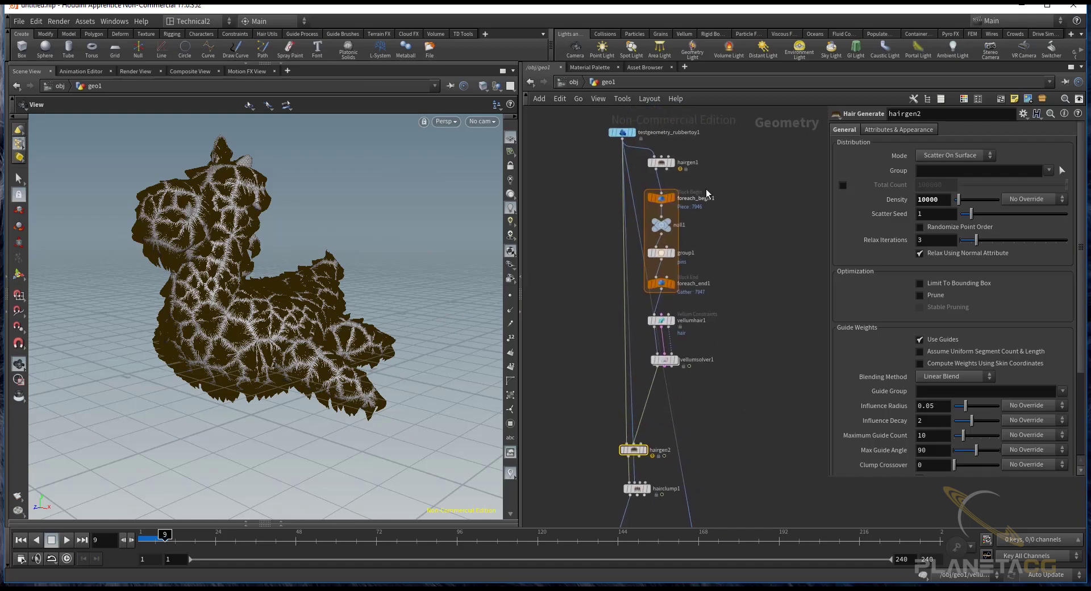
scroll(739, 273, "down", 3)
scroll(784, 333, "down", 1)
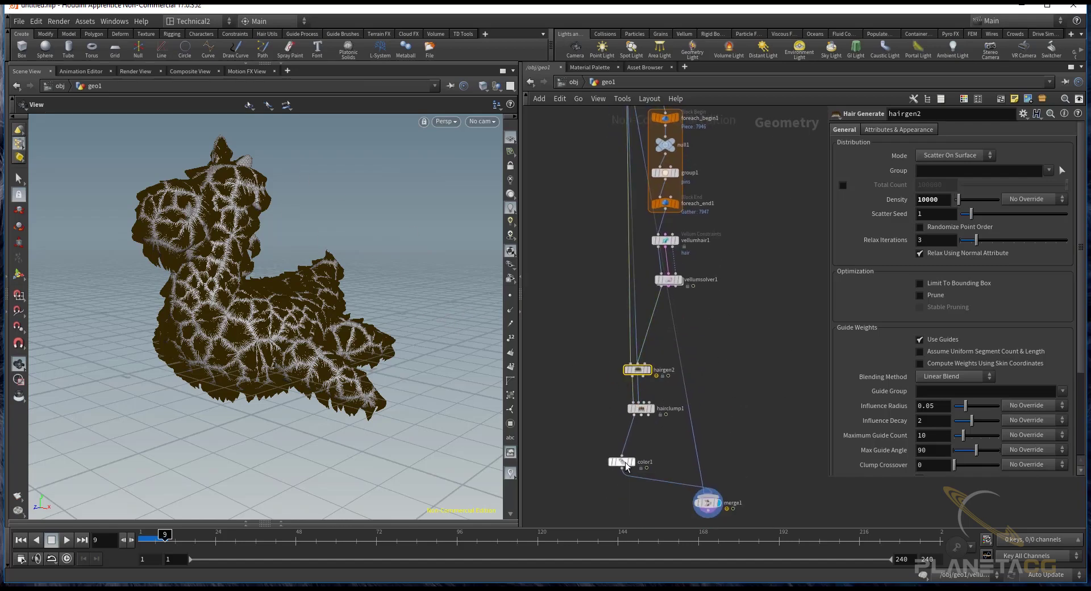
left_click_drag(589, 391, 659, 416)
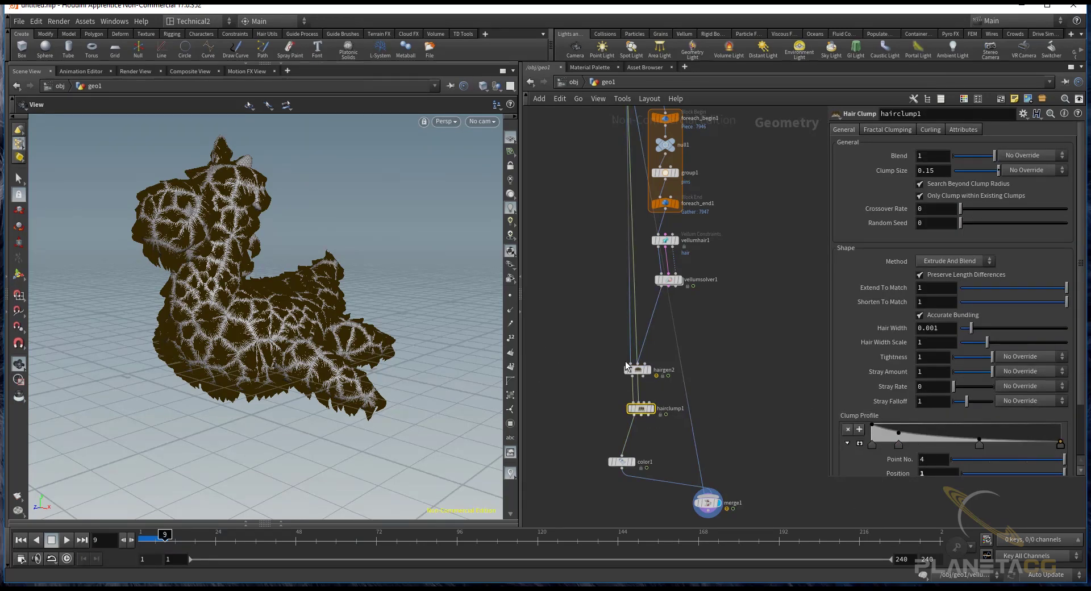
- Adjust hairclump1's Clump Profile, nudging the second and last curve points
scroll(317, 347, "up", 3)
scroll(389, 287, "up", 3)
scroll(385, 292, "up", 3)
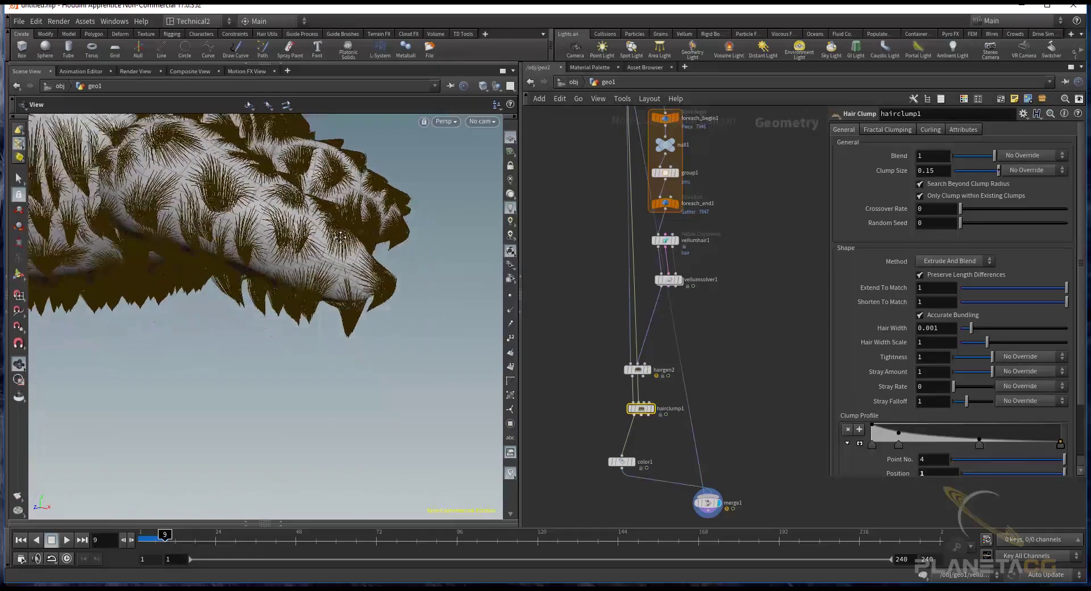
scroll(386, 292, "up", 3)
left_click(898, 434)
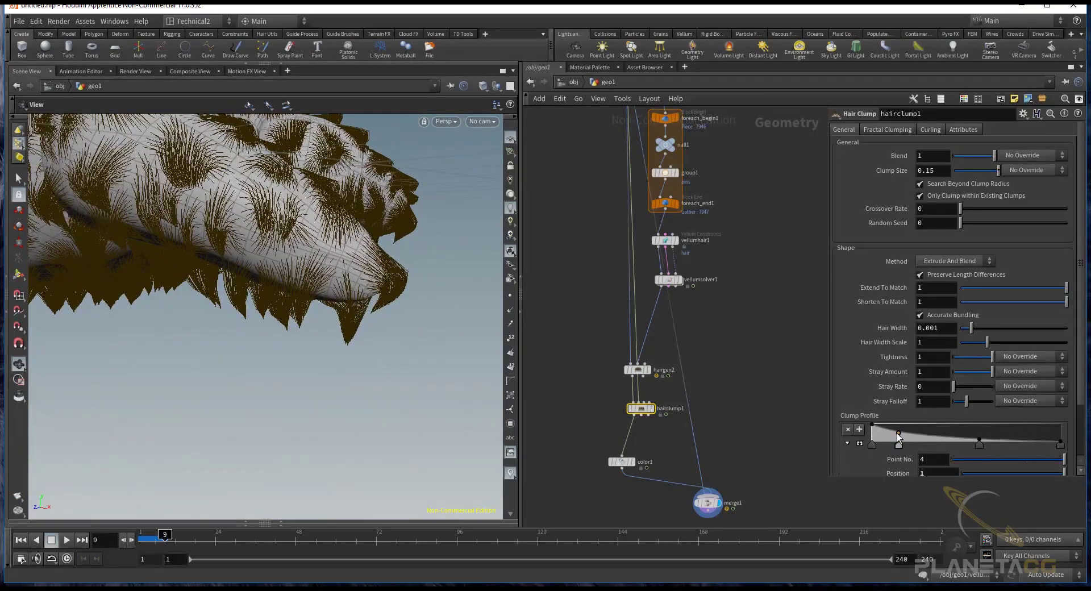
left_click(899, 436)
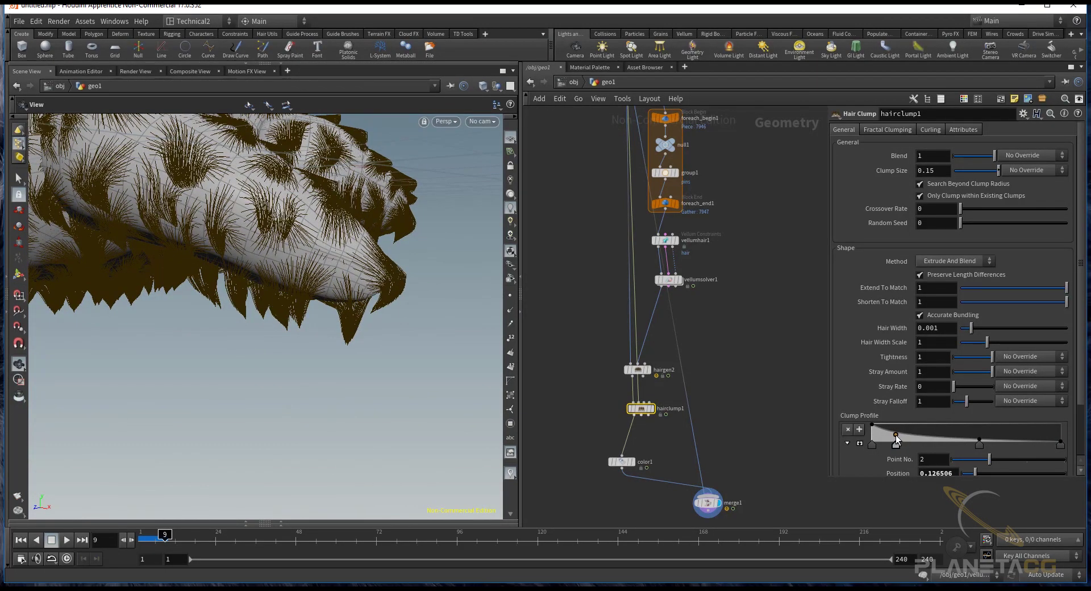
left_click_drag(898, 435, 904, 429)
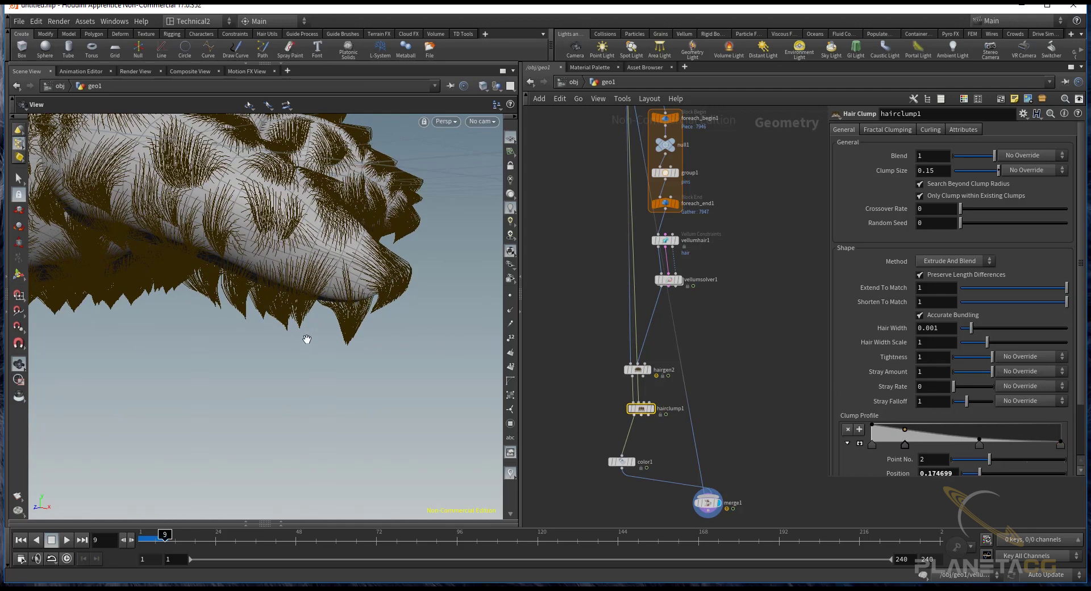
left_click(1060, 443)
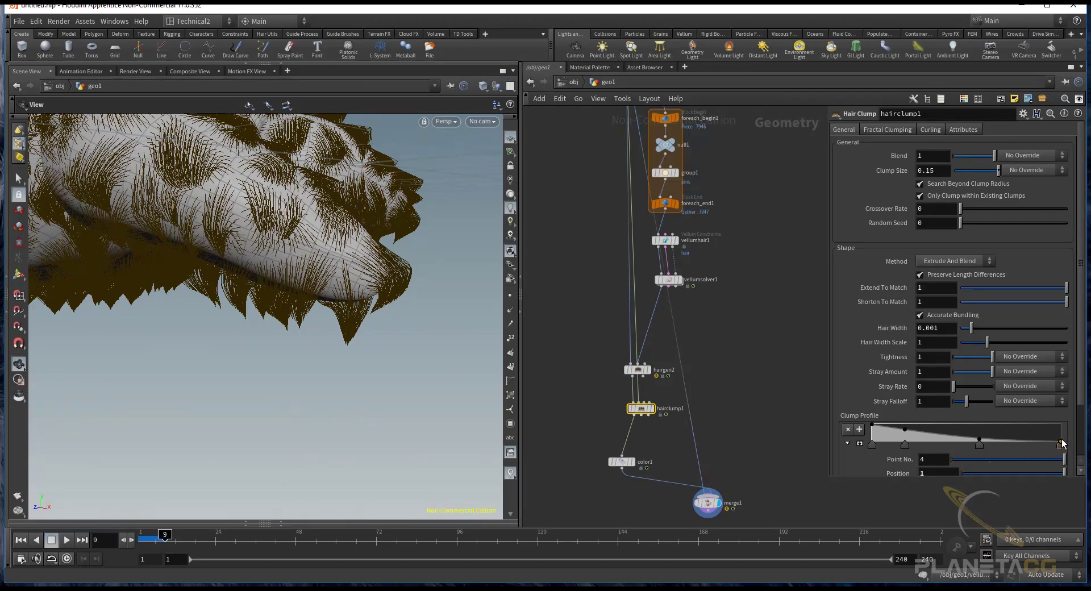
left_click_drag(1060, 443, 1067, 444)
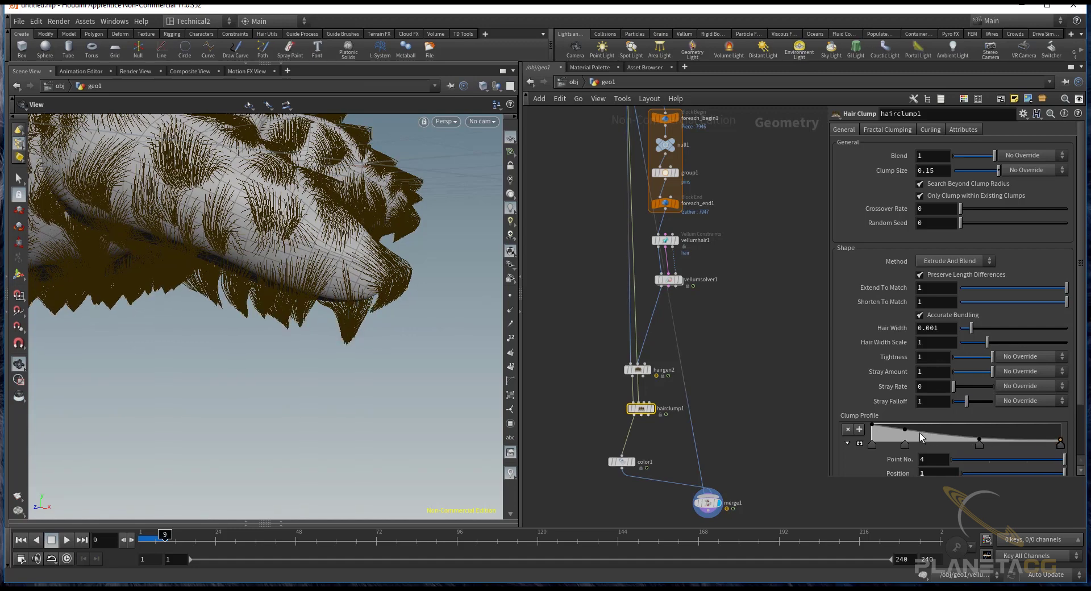
- Replay the clumped fur simulation from the first frame
left_click_drag(445, 298, 309, 288)
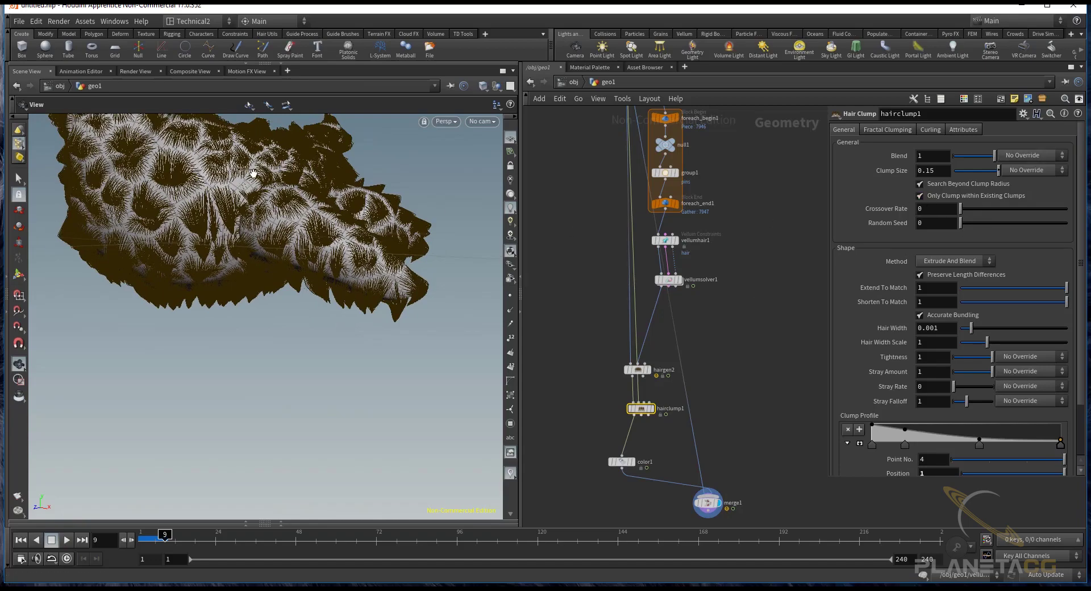
mouse_move(229, 175)
left_mouse_down()
mouse_move(277, 275)
mouse_move(242, 281)
mouse_move(363, 290)
mouse_move(348, 262)
mouse_move(340, 273)
mouse_move(358, 281)
left_mouse_up()
left_click(21, 540)
left_click(66, 540)
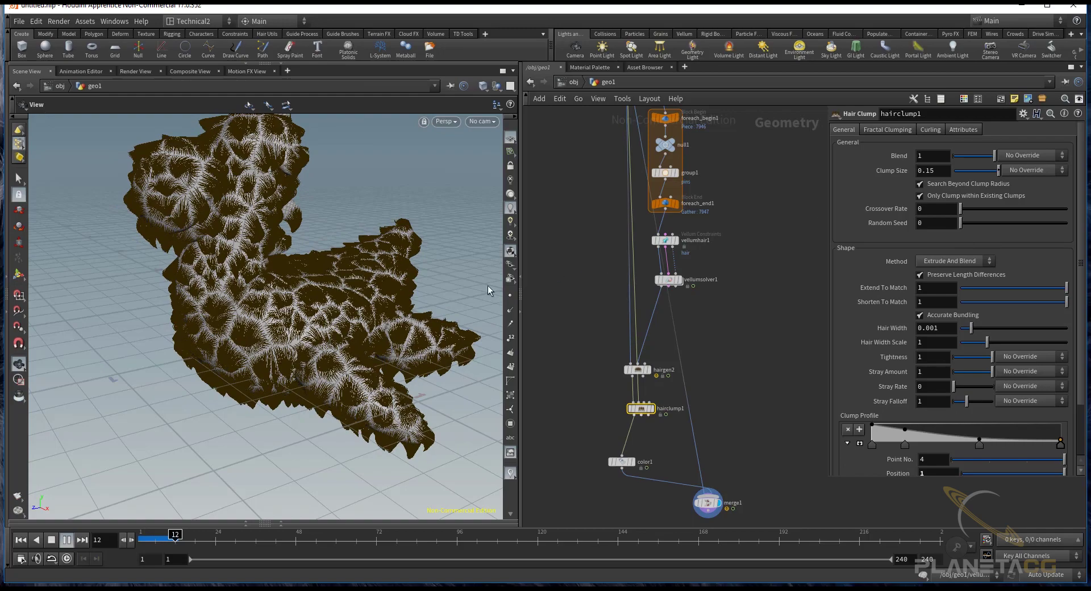
- Stop playback at frame 16 and inspect the hairgen2 and hairclump1 settings
left_click(67, 539)
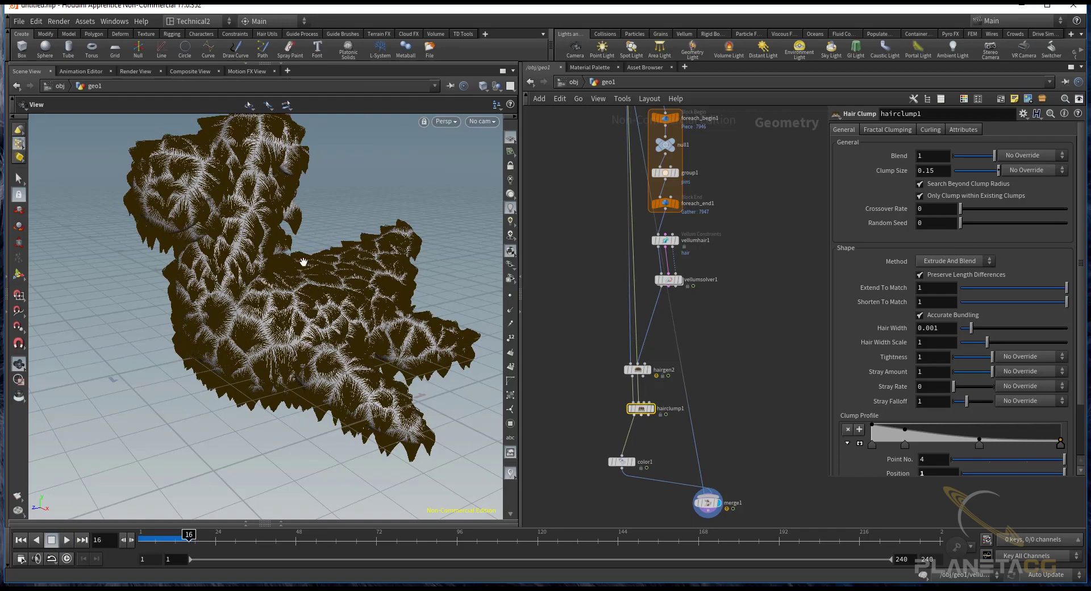
mouse_move(288, 250)
left_mouse_down()
mouse_move(311, 303)
mouse_move(312, 275)
mouse_move(545, 311)
left_mouse_up()
middle_click_drag(766, 282, 762, 394)
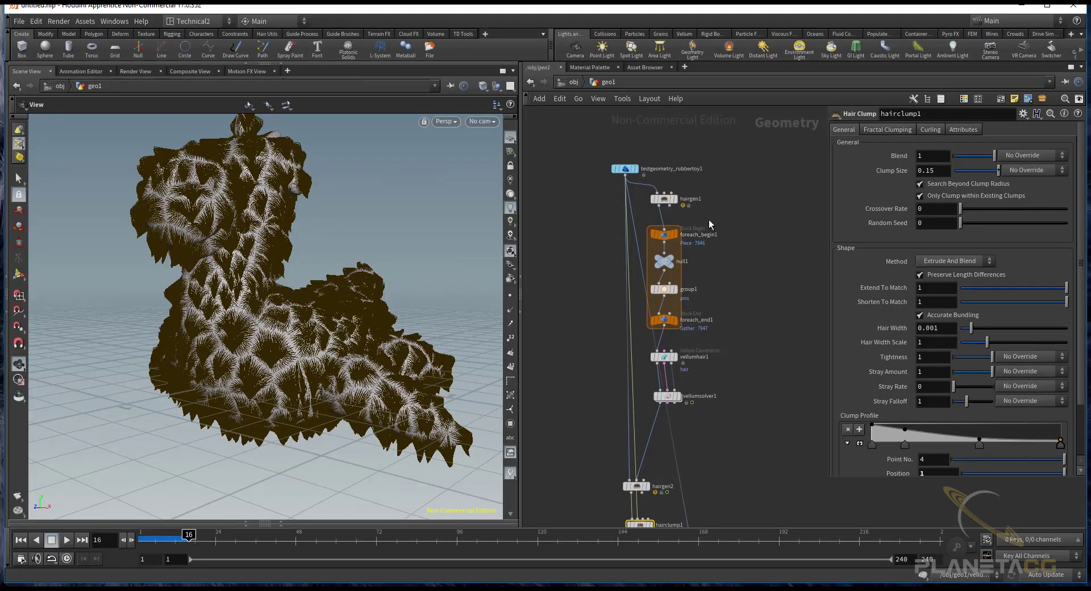
left_click_drag(718, 231, 607, 160)
middle_click_drag(755, 407, 728, 257)
left_click(609, 335)
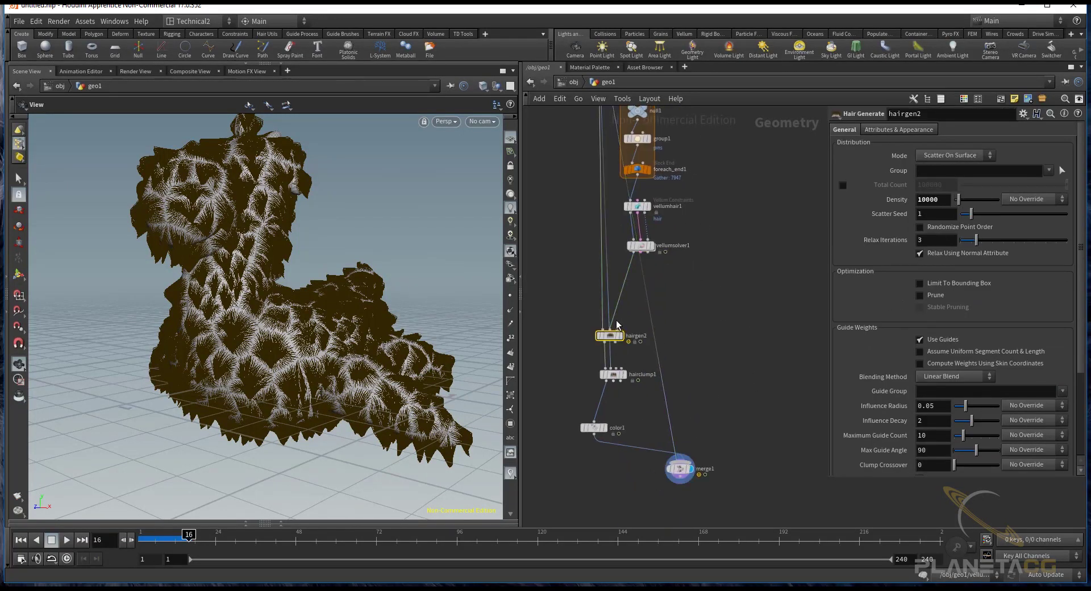
middle_click_drag(682, 209, 656, 181)
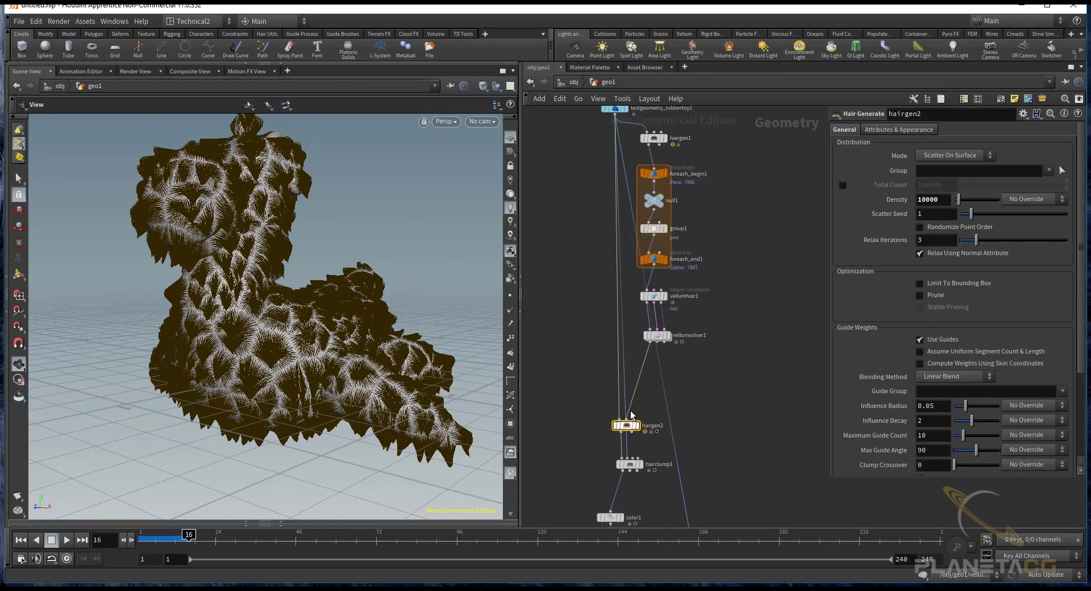
middle_click_drag(745, 455, 742, 386)
left_click(633, 394)
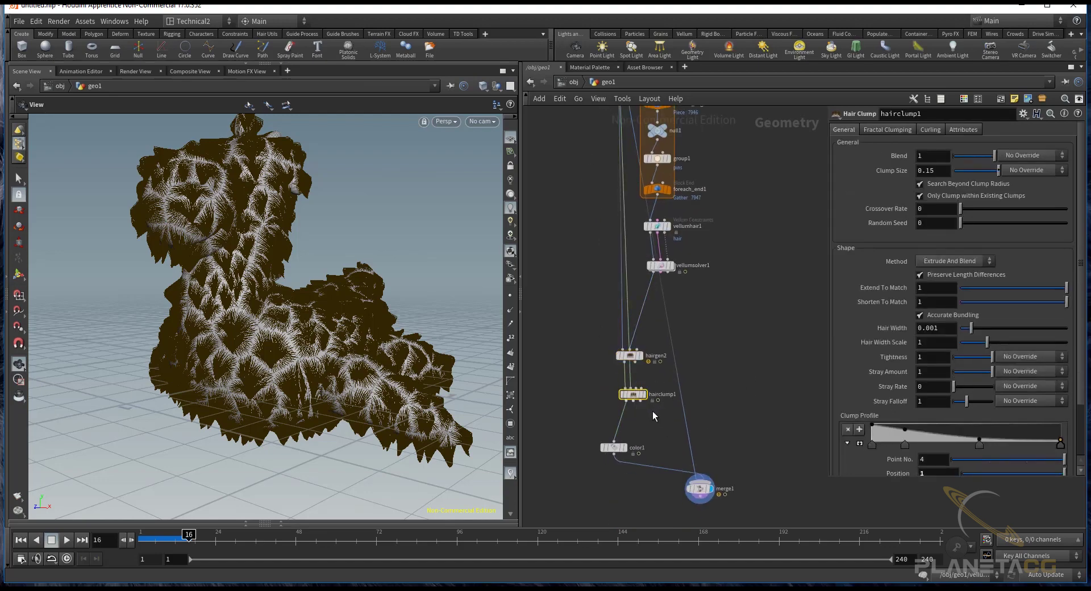
- Move testgeometry_rubbertoy1 up-left to make room and search for a transform node
mouse_move(283, 365)
left_mouse_down()
mouse_move(240, 385)
mouse_move(273, 363)
left_mouse_up()
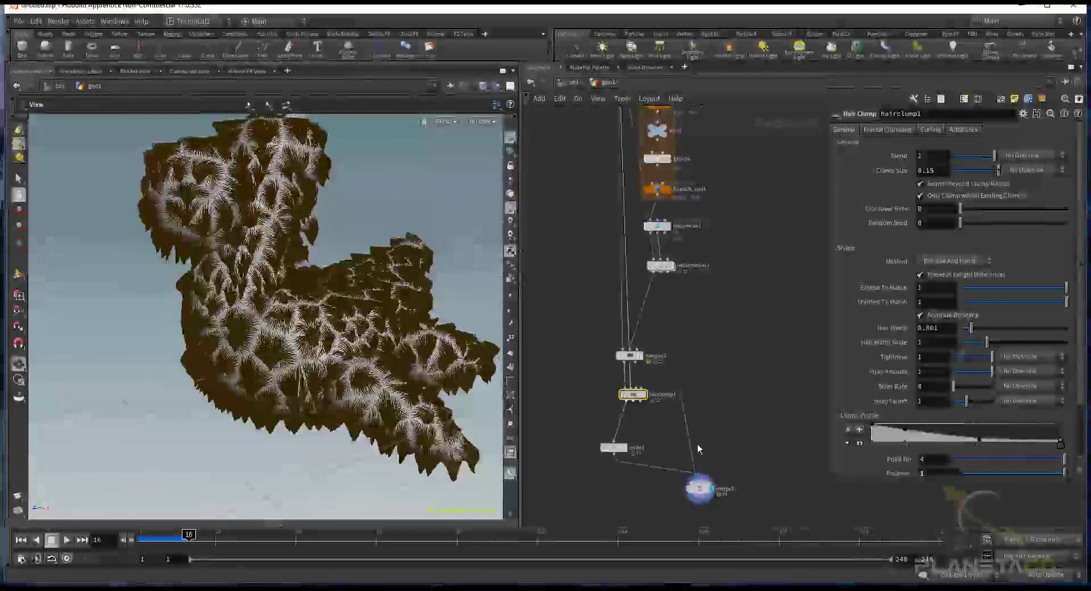
middle_click_drag(697, 444, 738, 352)
left_click_drag(293, 291, 628, 442)
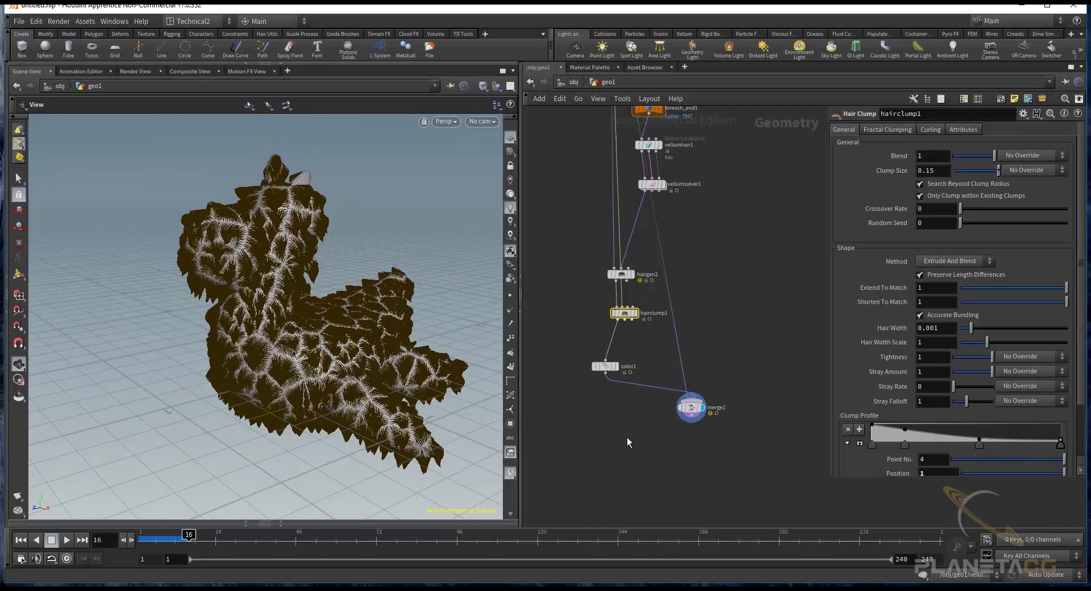
middle_click_drag(719, 304, 719, 514)
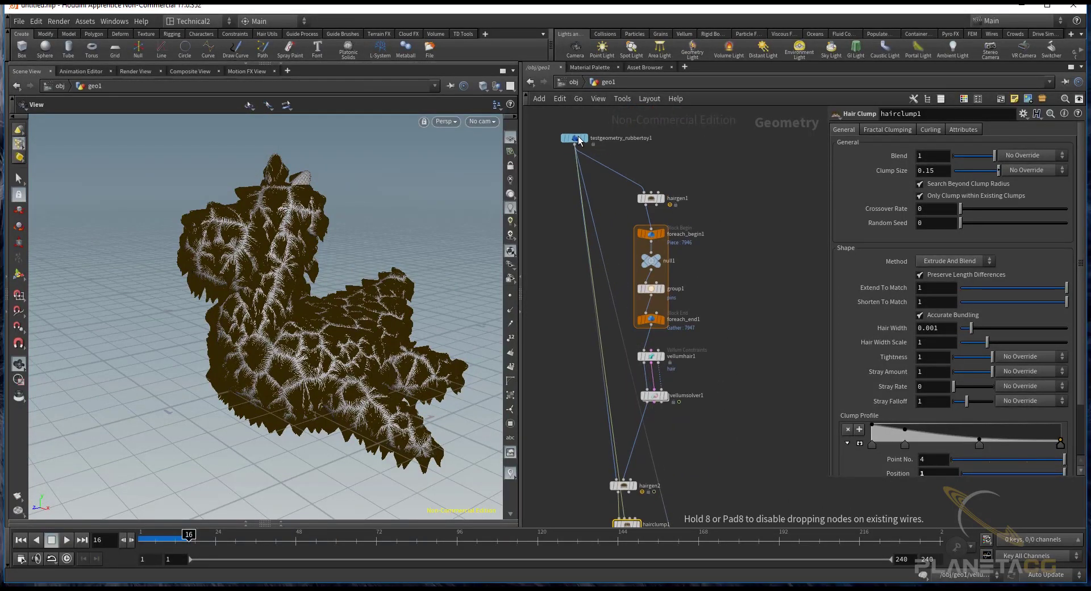
left_click_drag(610, 164, 585, 129)
key("Tab")
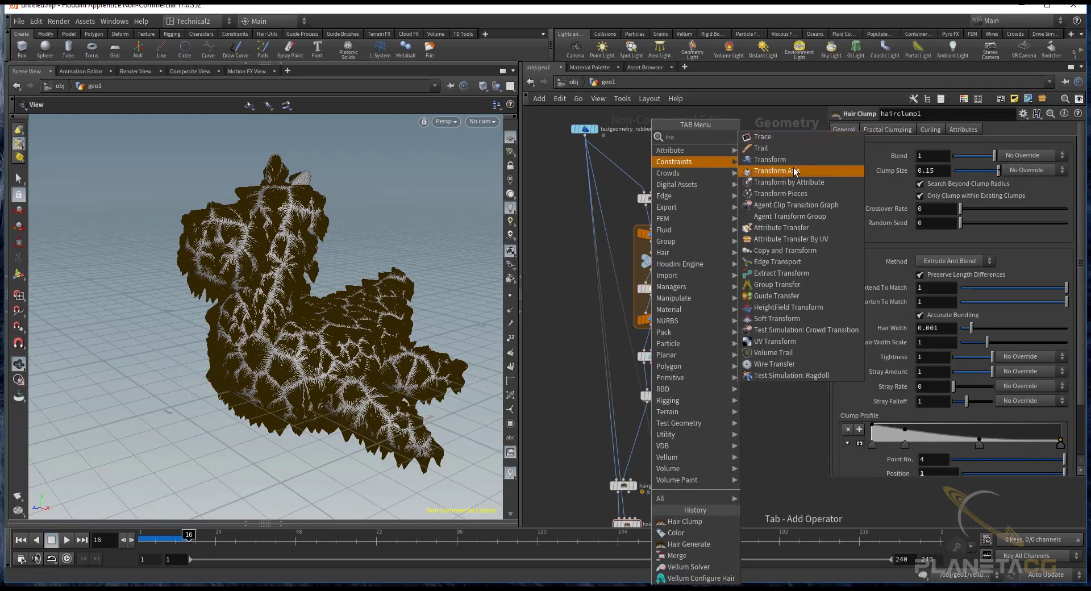
- Splice a Transform node, transform1, into the rubber toy's output wire and display it
key("Return")
left_click(649, 154)
left_click_drag(656, 153, 626, 166)
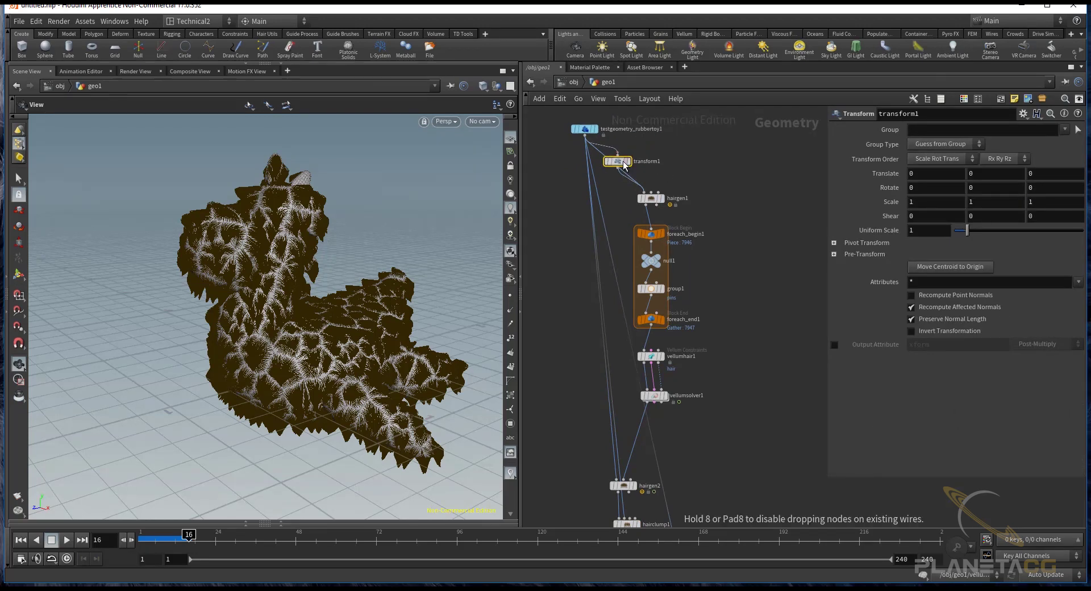
left_click_drag(625, 165, 594, 163)
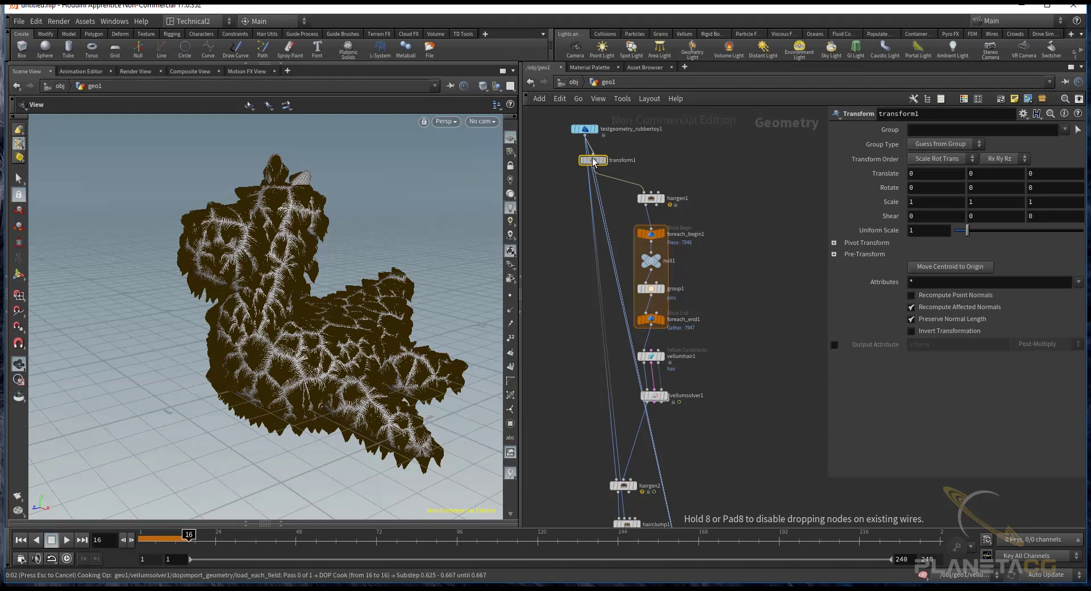
left_click_drag(593, 162, 592, 166)
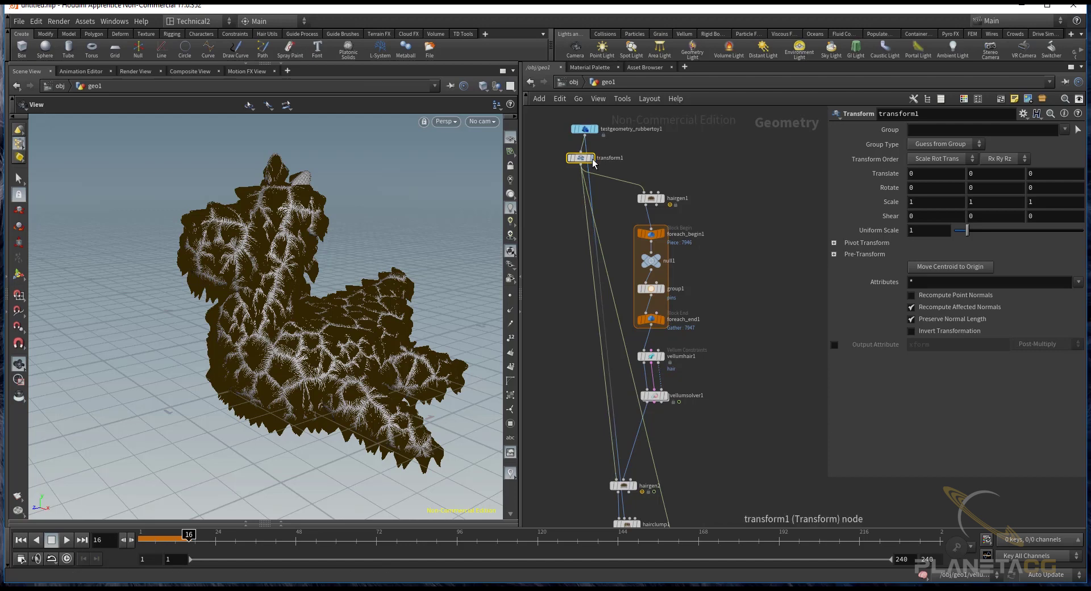
left_click(592, 164)
left_click_drag(592, 165, 608, 165)
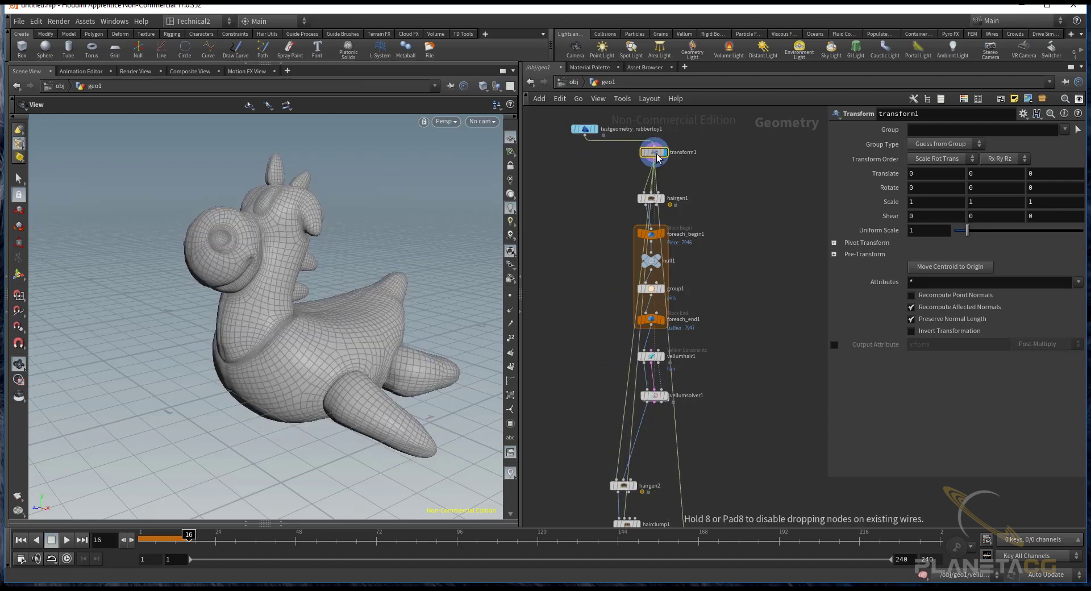
- Keyframe transform1's Translate Z at 0 on frame 16 and 5 on frame 1
left_click_drag(356, 234, 294, 293)
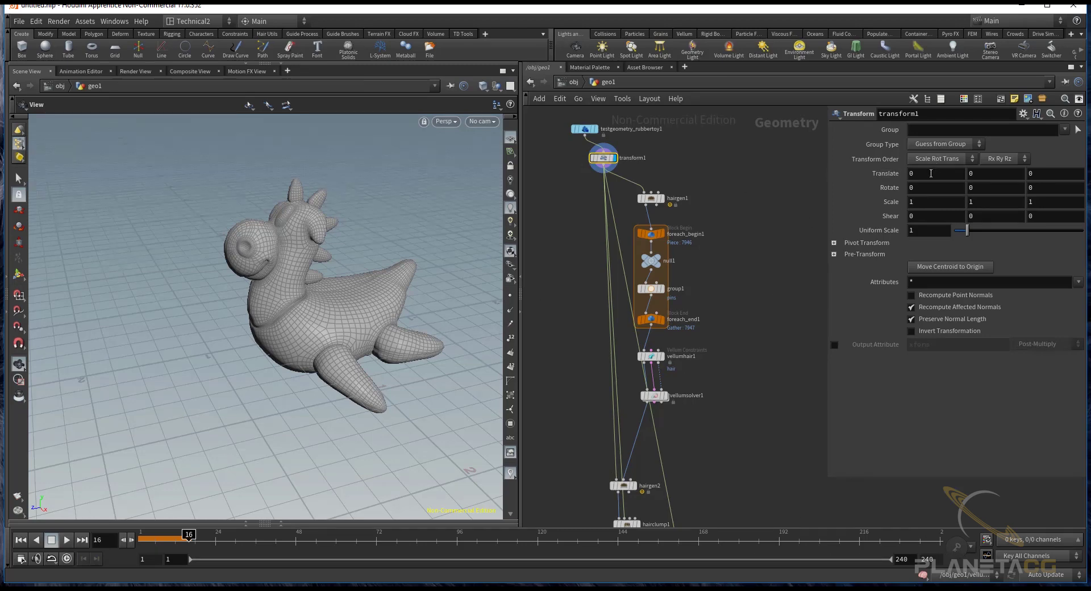
left_click(1042, 176, "alt")
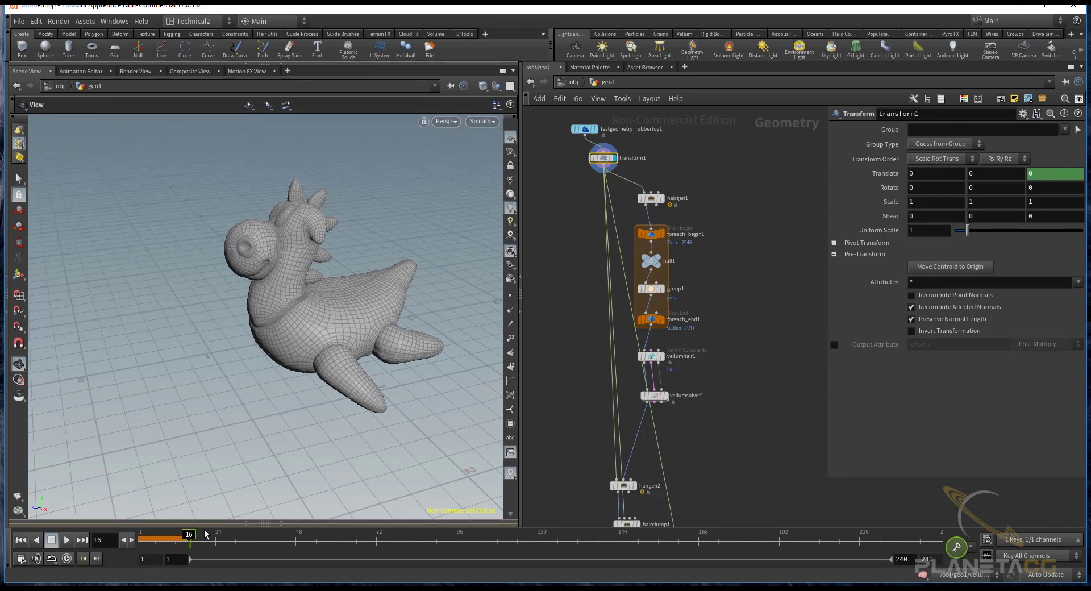
left_click_drag(190, 537, 141, 538)
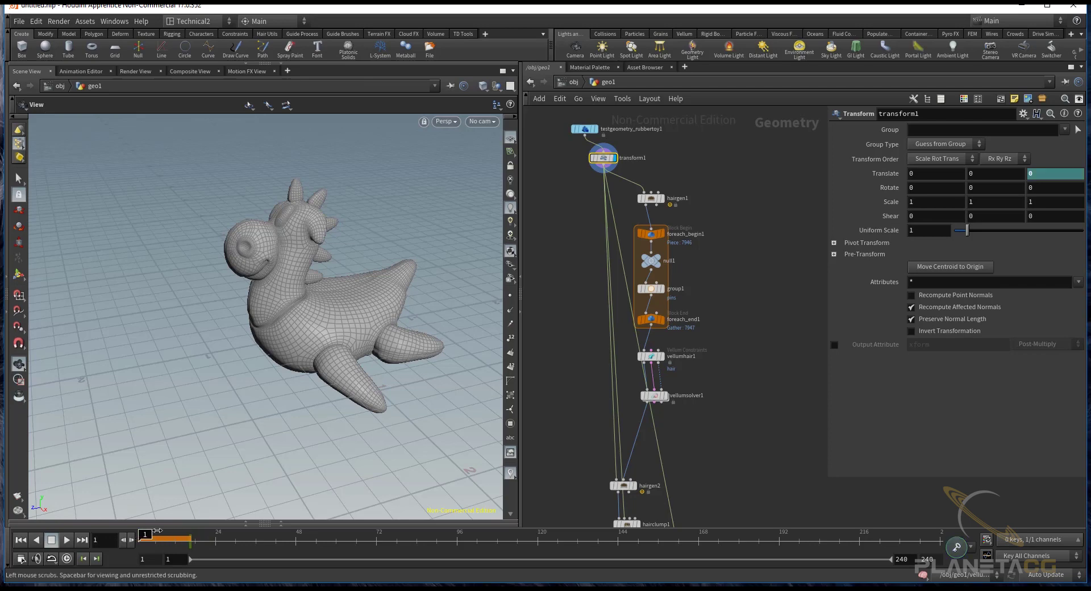
left_click(1057, 171)
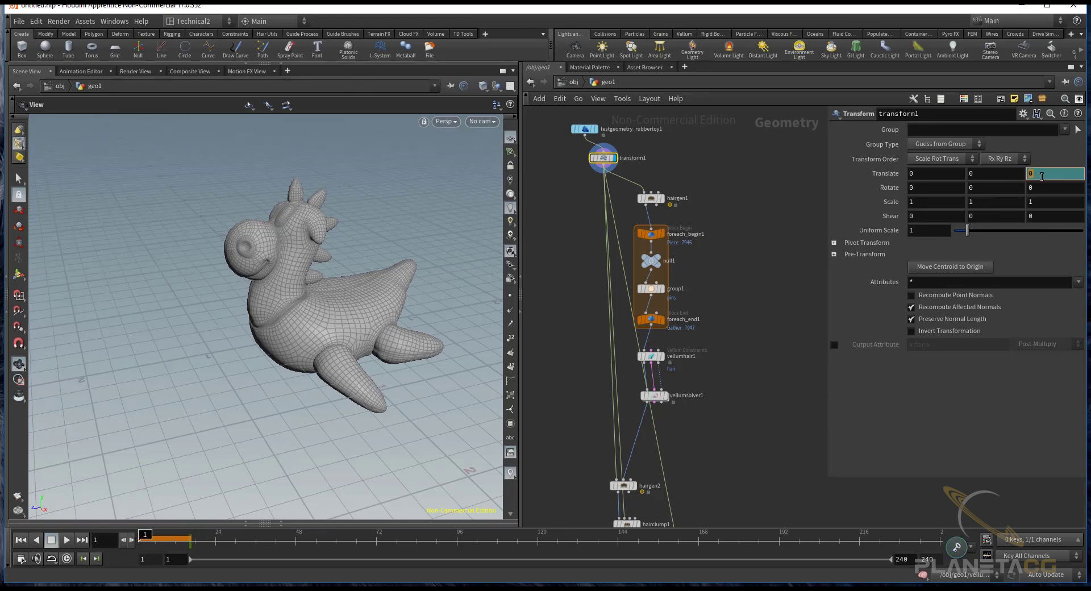
type("10")
key("Return")
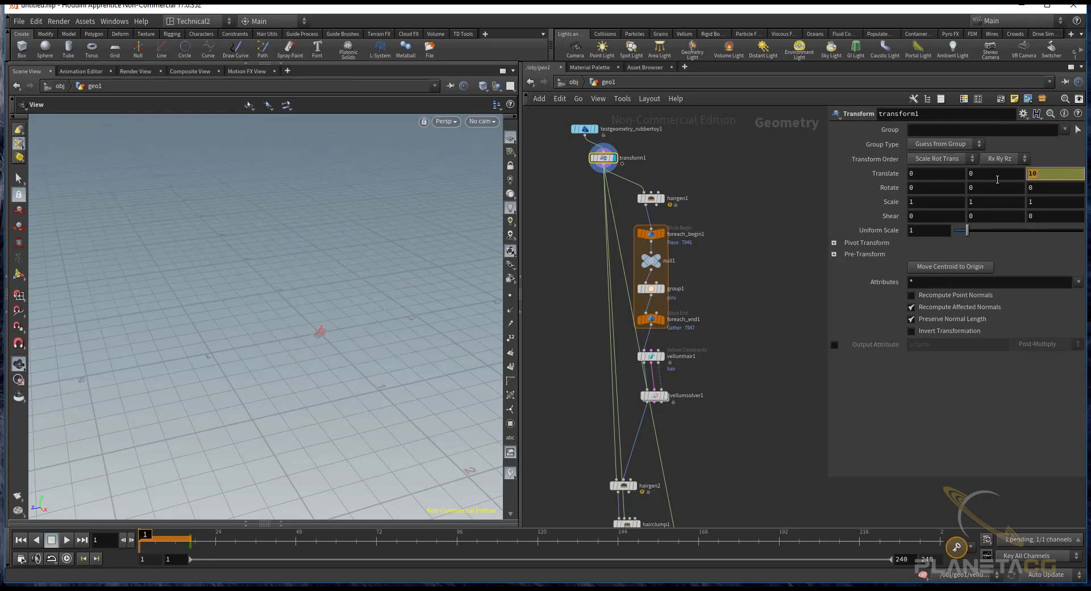
type("5")
key("Return")
left_click(1053, 171, "alt")
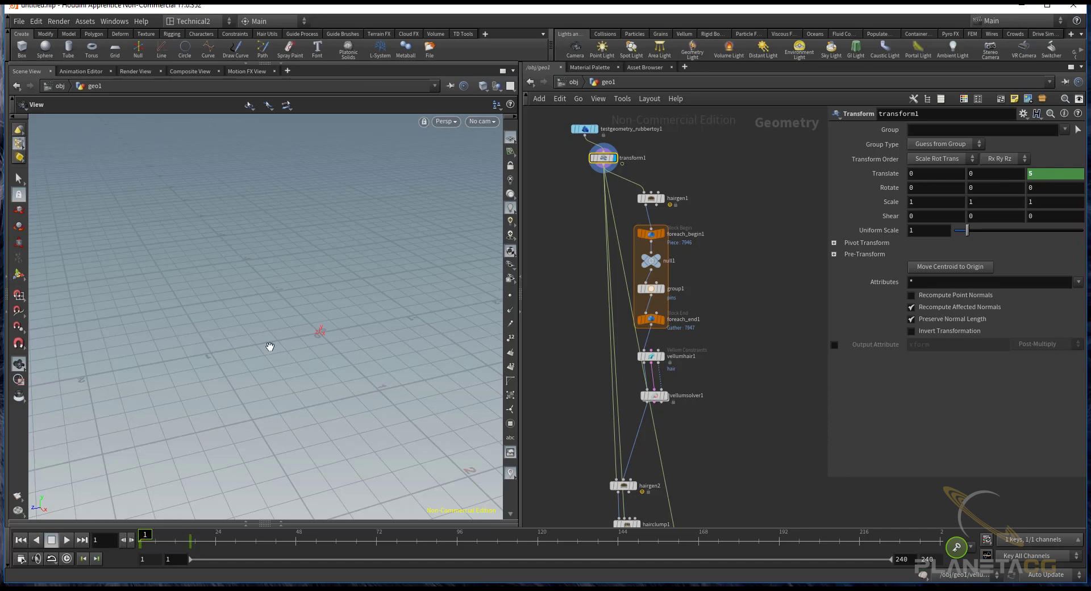
- Frame the toy and play the animation to watch it move
key("f")
mouse_move(269, 347)
left_mouse_down()
mouse_move(202, 401)
mouse_move(197, 389)
mouse_move(170, 413)
mouse_move(173, 399)
left_mouse_up()
left_click(66, 540)
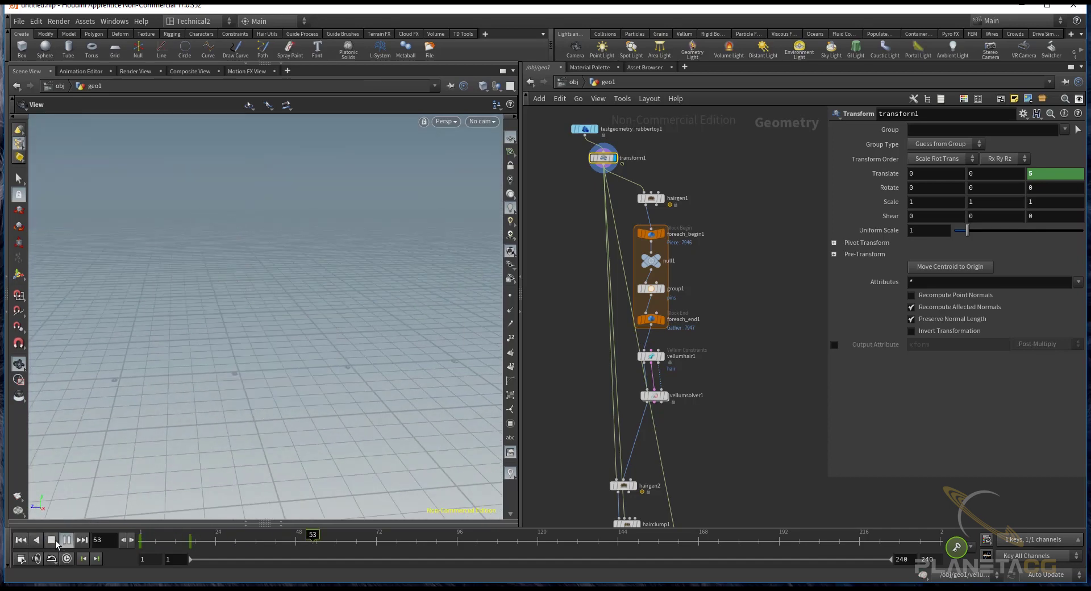
left_click(20, 540)
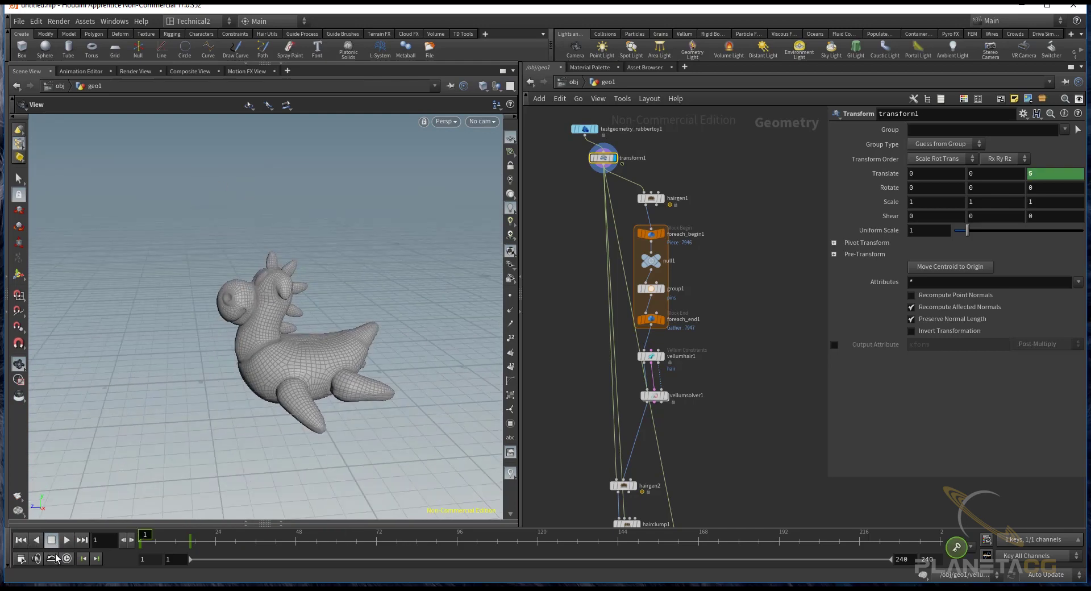
left_click_drag(341, 338, 365, 316)
middle_click_drag(730, 402, 737, 418)
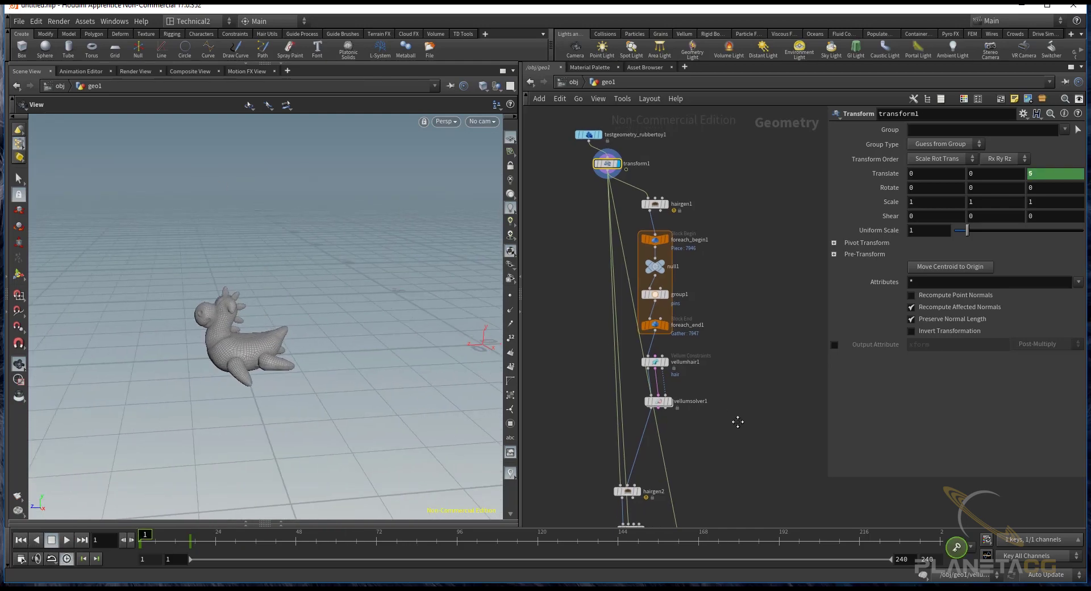
scroll(758, 302, "up", 1)
middle_click_drag(757, 302, 762, 222)
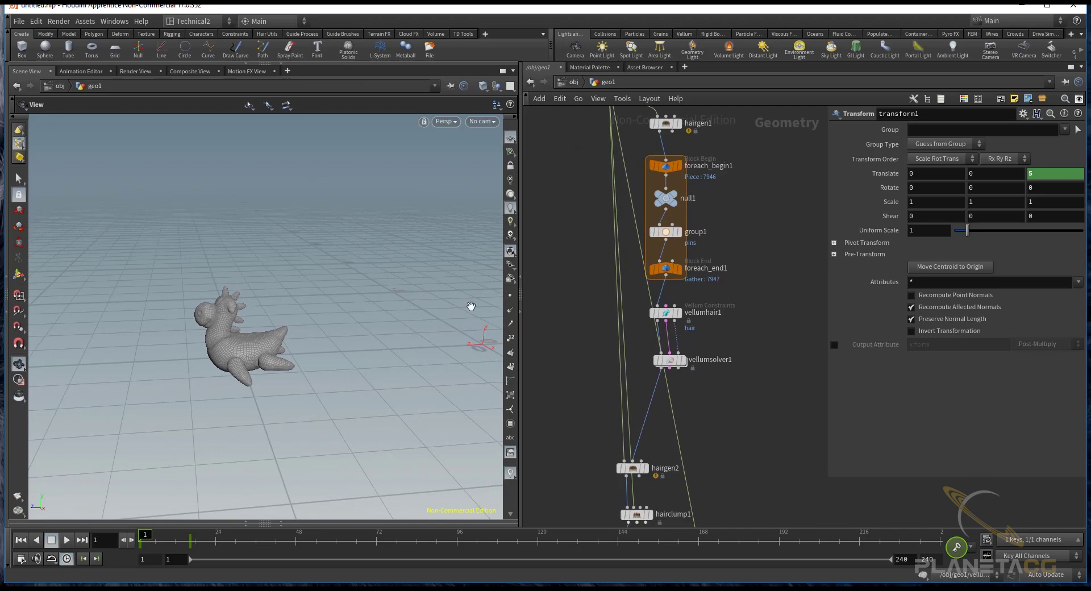
middle_click_drag(751, 337, 761, 419)
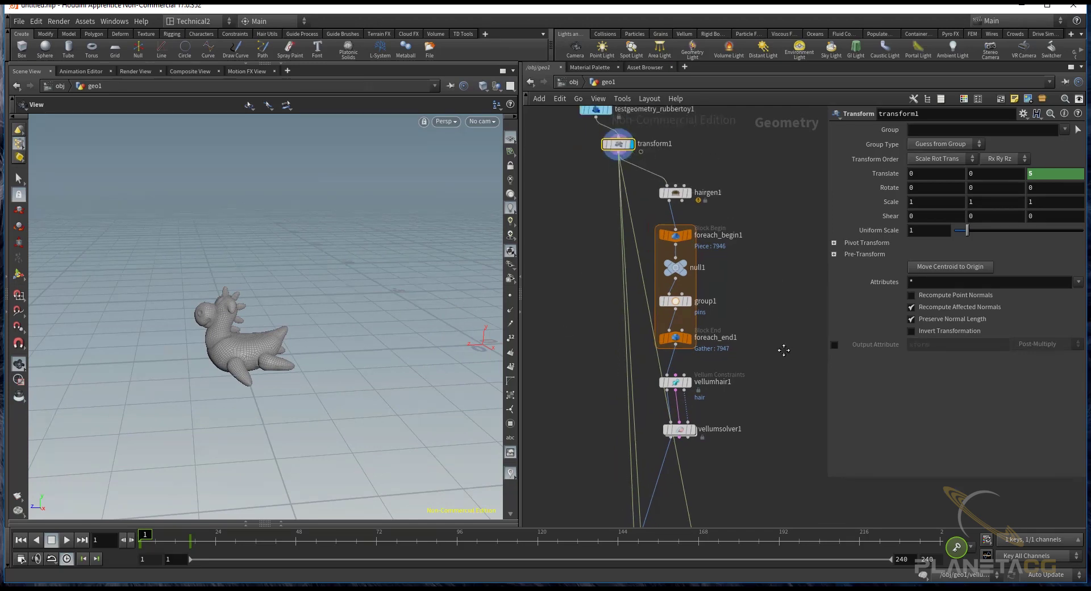
- Wire transform1 into vellumhair1's Collision Geometry input, routed with two dots, and play
left_click(618, 161)
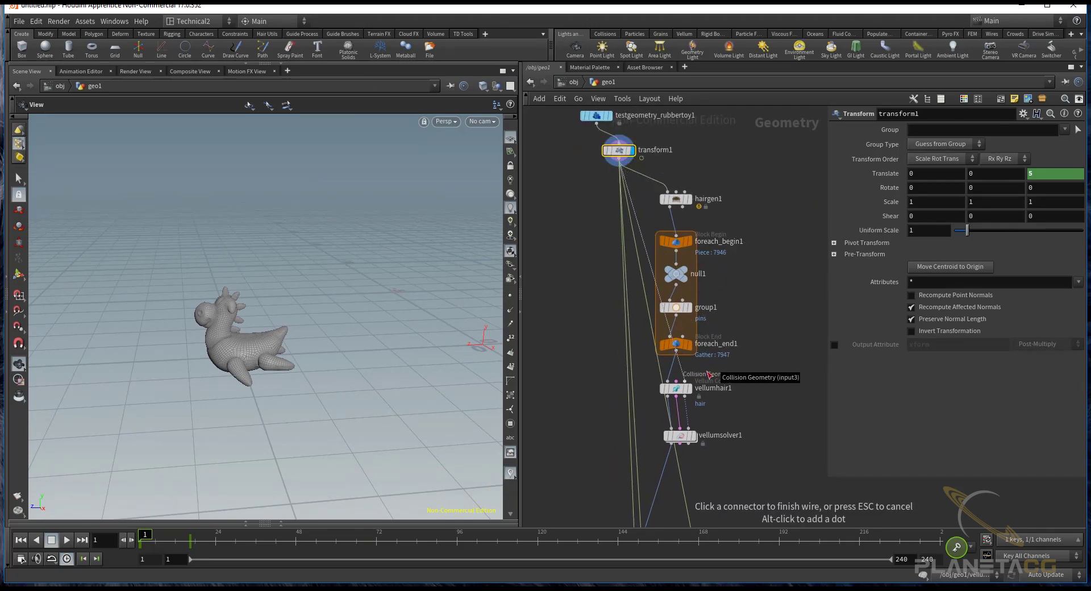
left_click(687, 381)
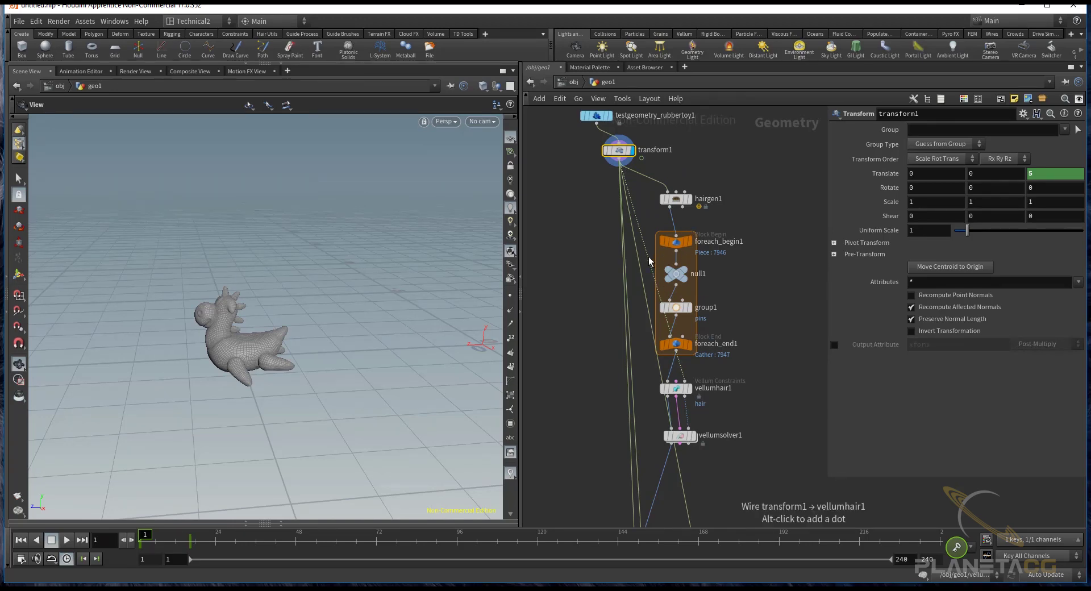
left_click_drag(649, 256, 773, 186, "alt")
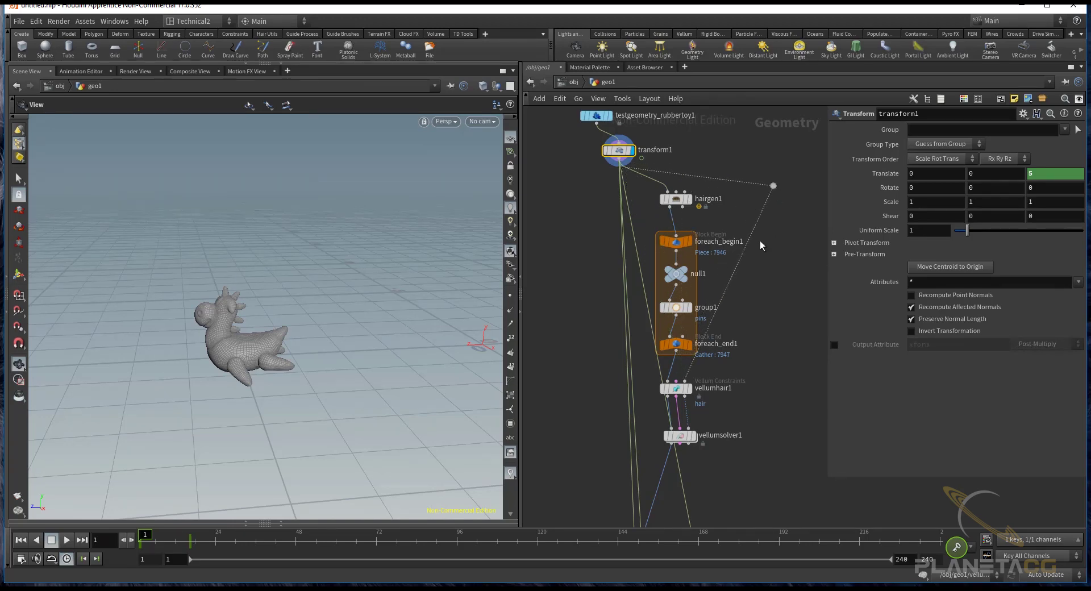
left_click_drag(748, 242, 773, 373, "alt")
left_click(66, 539)
middle_click_drag(737, 500, 736, 403)
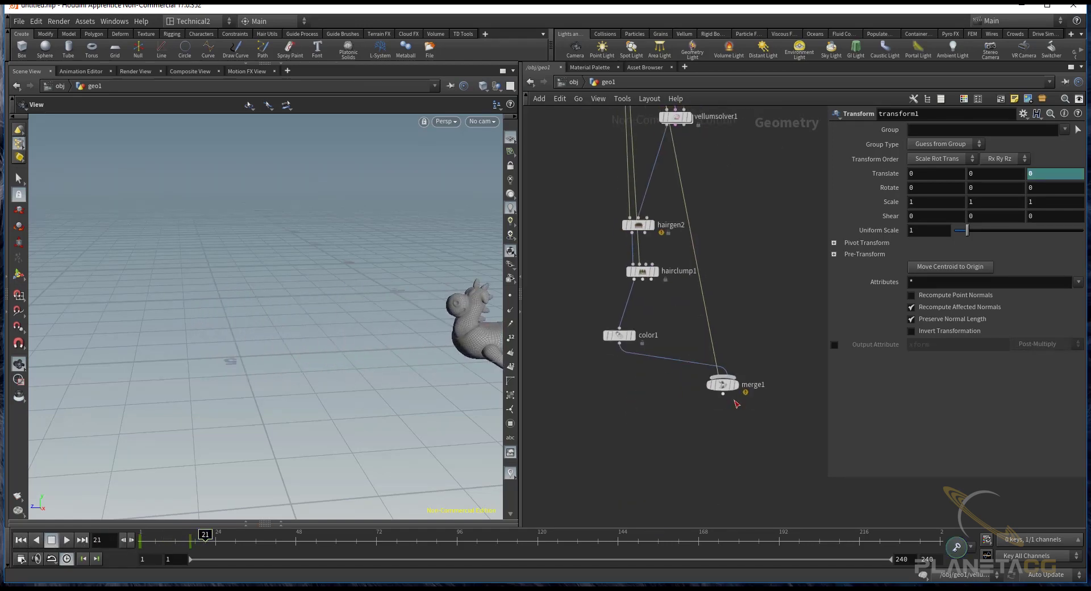
left_click(730, 385)
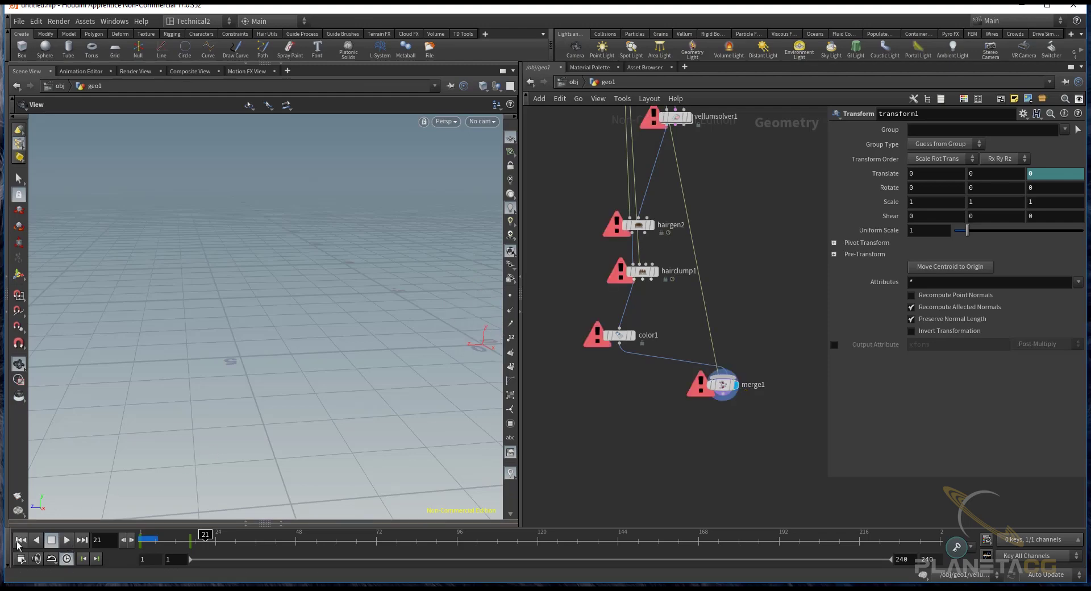
left_click(142, 536)
scroll(331, 319, "up", 2)
scroll(335, 320, "up", 2)
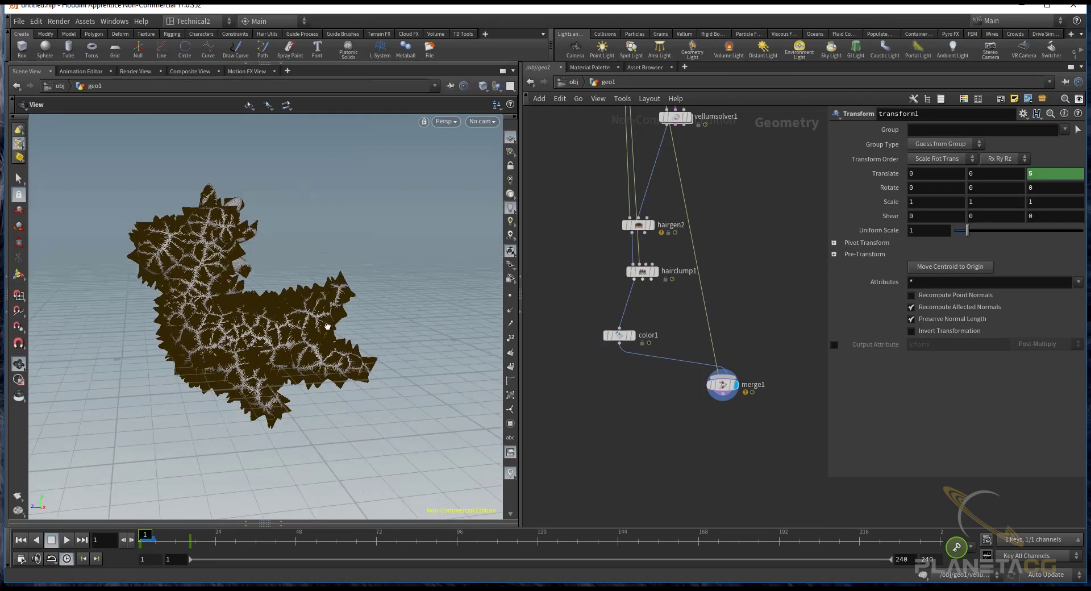
scroll(341, 318, "up", 2)
scroll(341, 321, "up", 2)
- Play the fur simulation, stop it, and orbit around the toy to inspect the hair
left_click(66, 541)
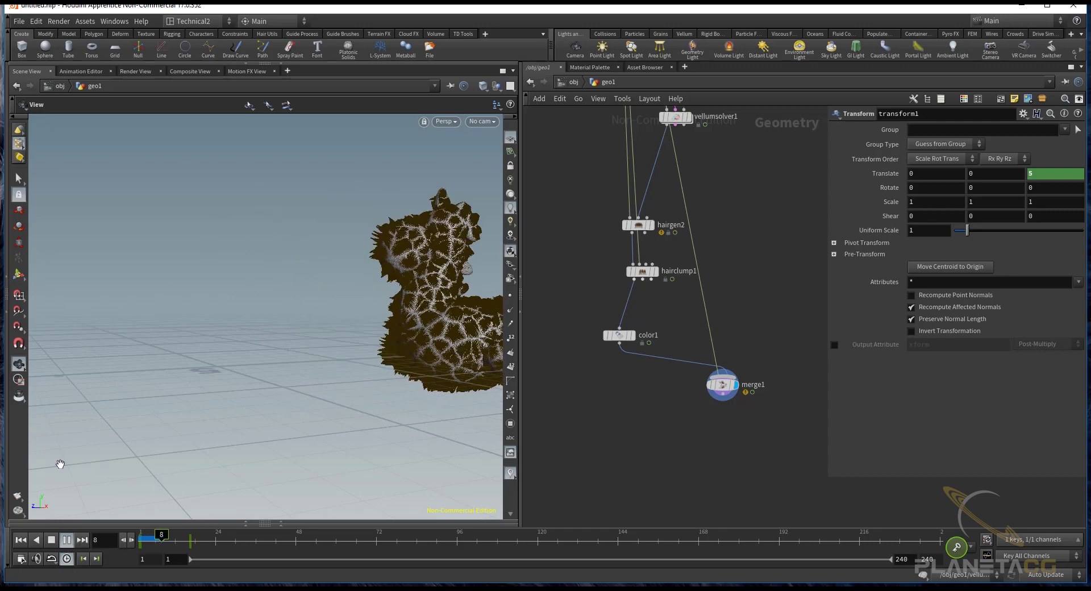
left_click(52, 542)
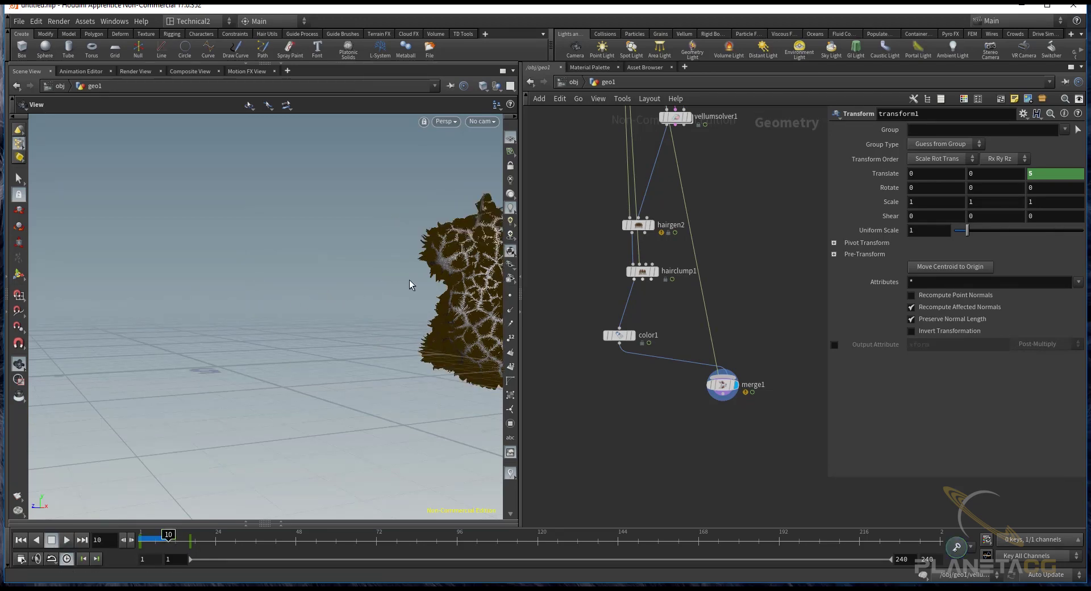
middle_click_drag(312, 300, 202, 330)
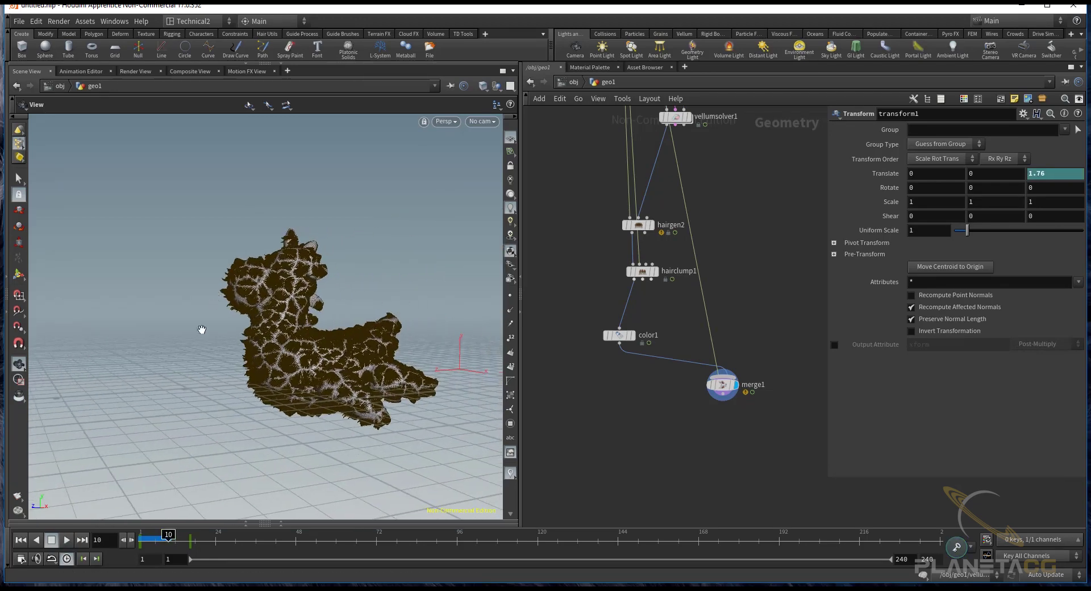
left_click_drag(202, 329, 287, 294)
scroll(288, 295, "up", 3)
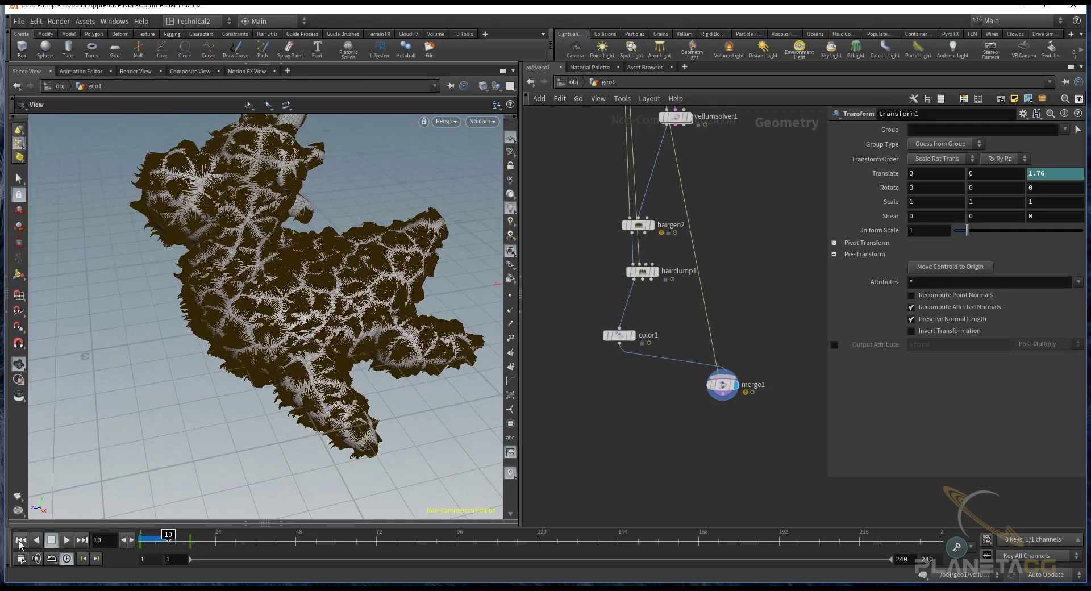
- Replay the simulation from the first frame and stop at frame 16
left_click(21, 540)
left_click(67, 539)
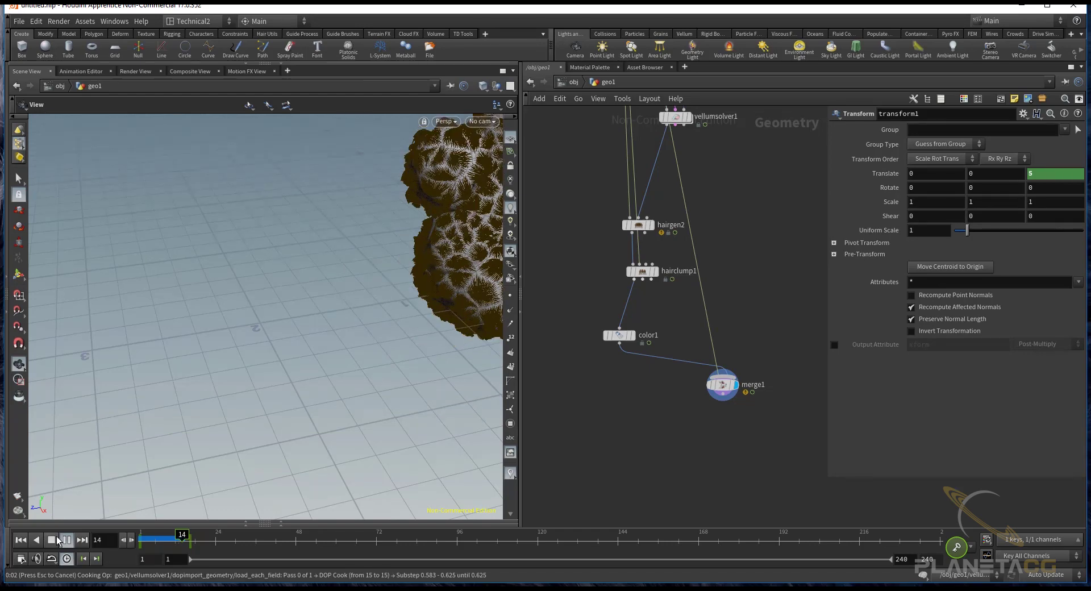
left_click(59, 540)
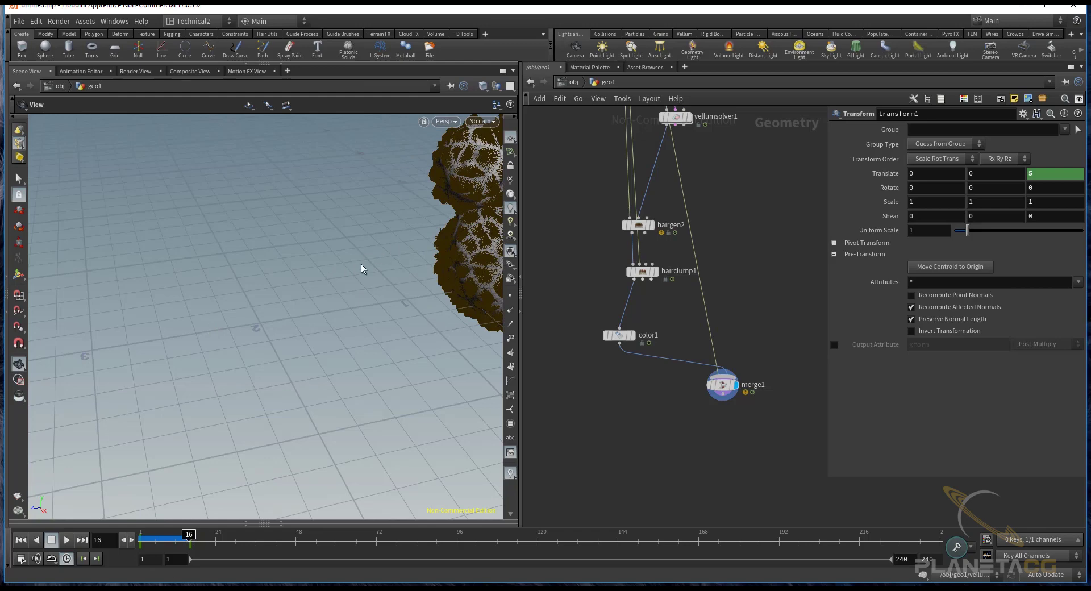
middle_click_drag(326, 274, 220, 264)
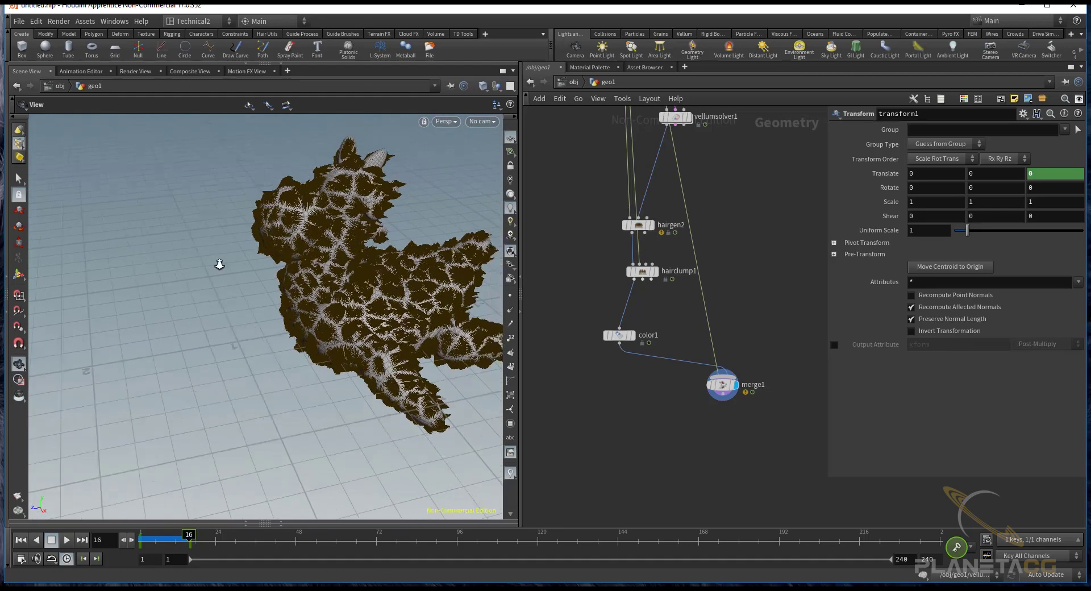
scroll(219, 264, "down", 3)
- Replay from frame 1, stop at frame 18, and inspect the settled fur
left_click(20, 540)
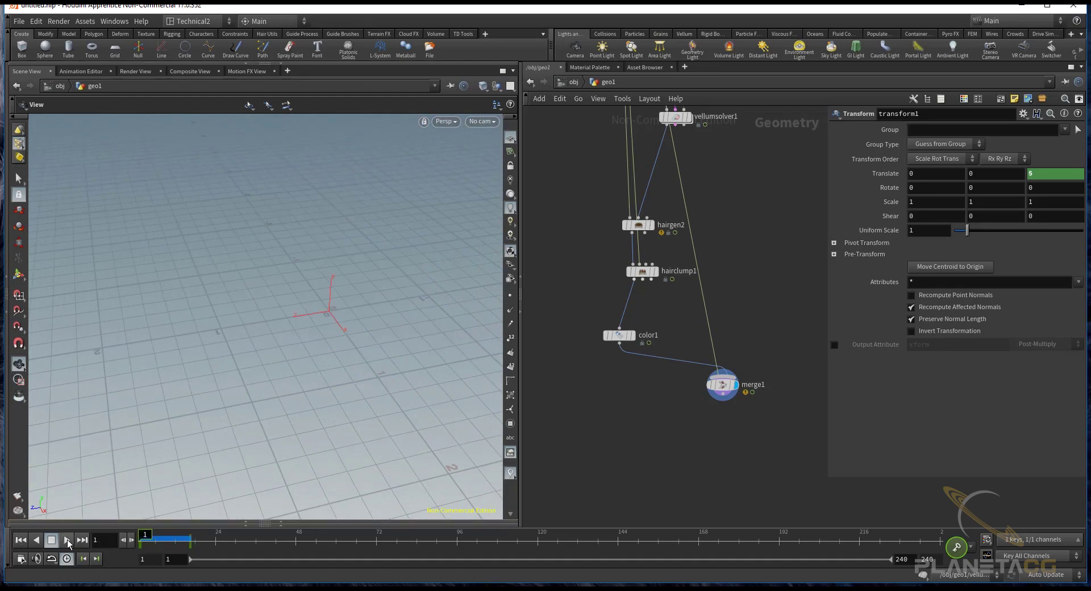
left_click(67, 539)
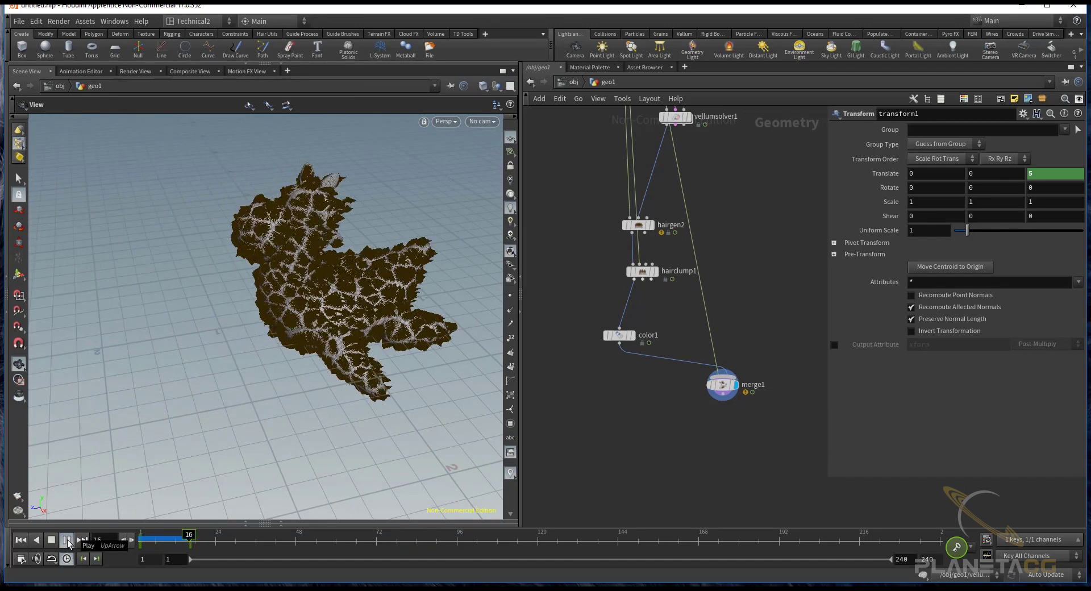
left_click(53, 540)
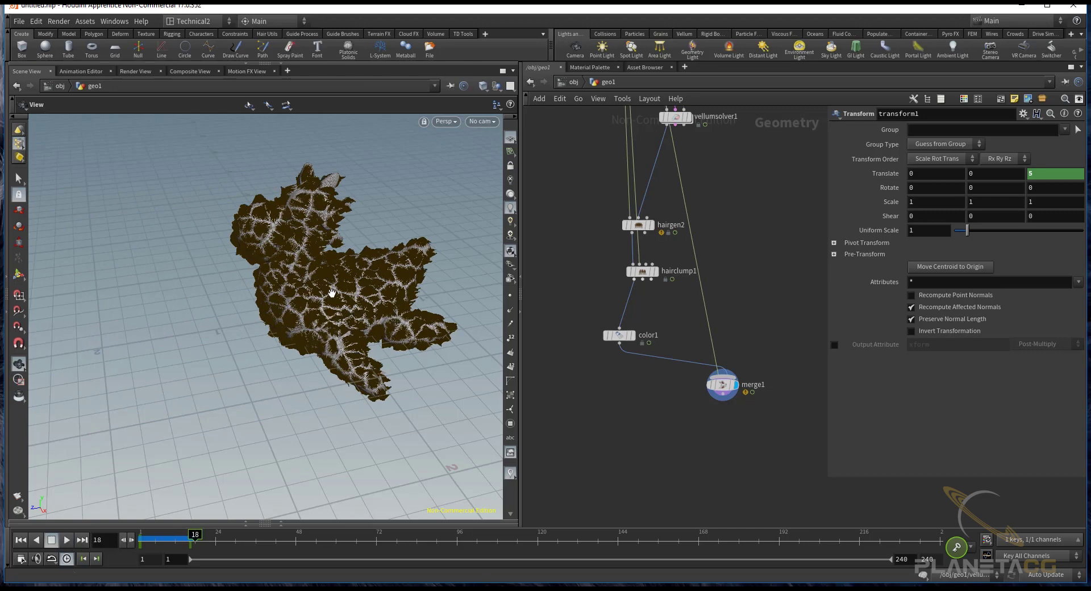
mouse_move(316, 295)
left_mouse_down()
mouse_move(303, 279)
mouse_move(262, 382)
mouse_move(341, 318)
left_mouse_up()
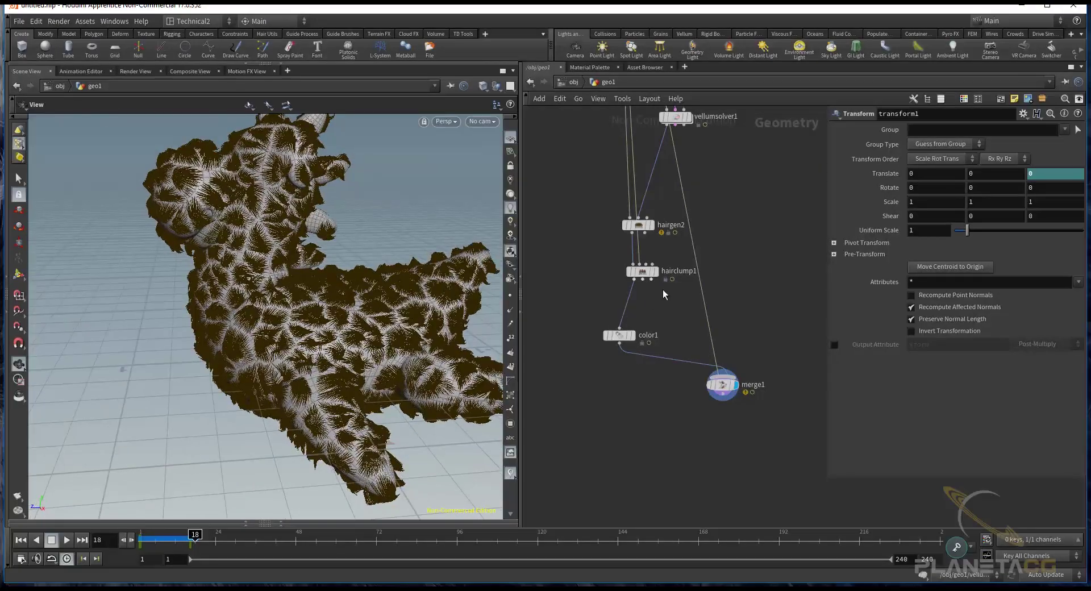
middle_click_drag(663, 289, 644, 494)
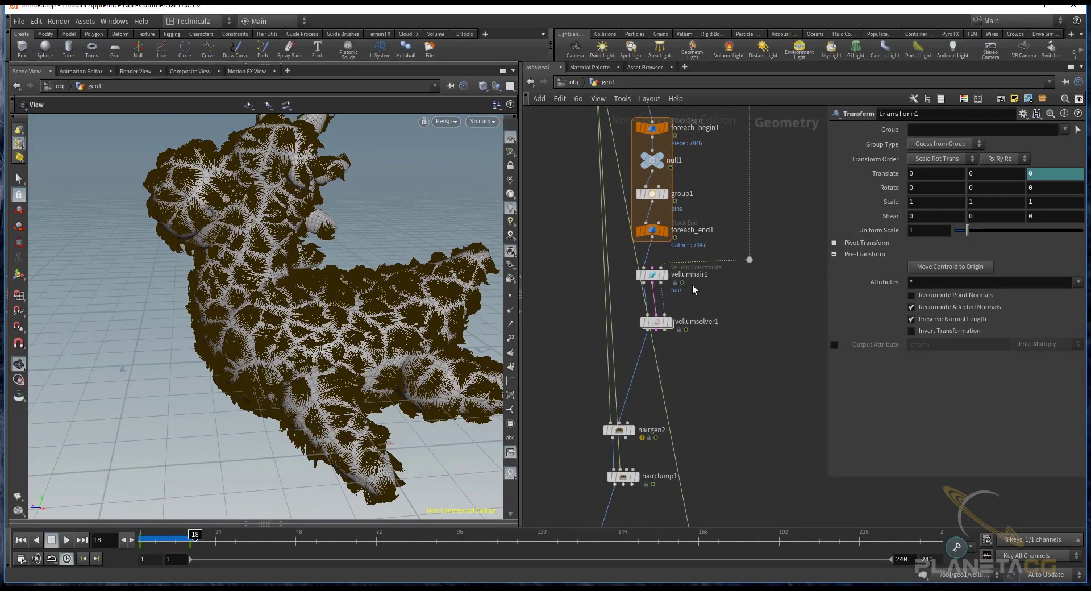
- Check that vellumhair1's Pin to Animation has Match Animation enabled
left_click(652, 275)
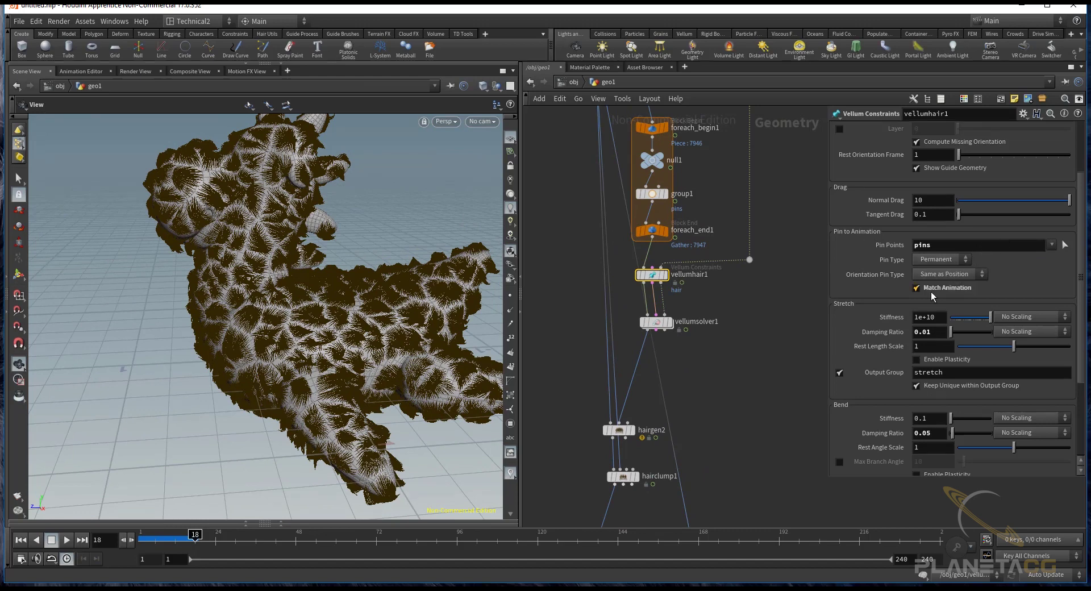
scroll(714, 244, "down", 2)
scroll(714, 244, "down", 2)
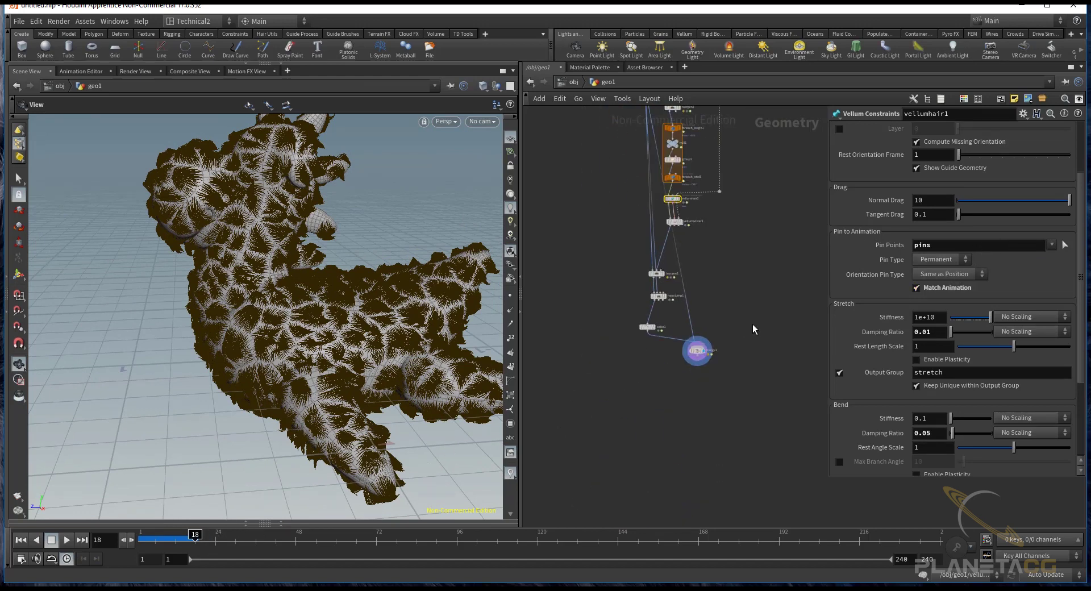
middle_click_drag(752, 328, 755, 491)
scroll(699, 324, "up", 3)
- Change transform1's Translate Z keyframe at frame 1 from 5 to 2
left_click(694, 328)
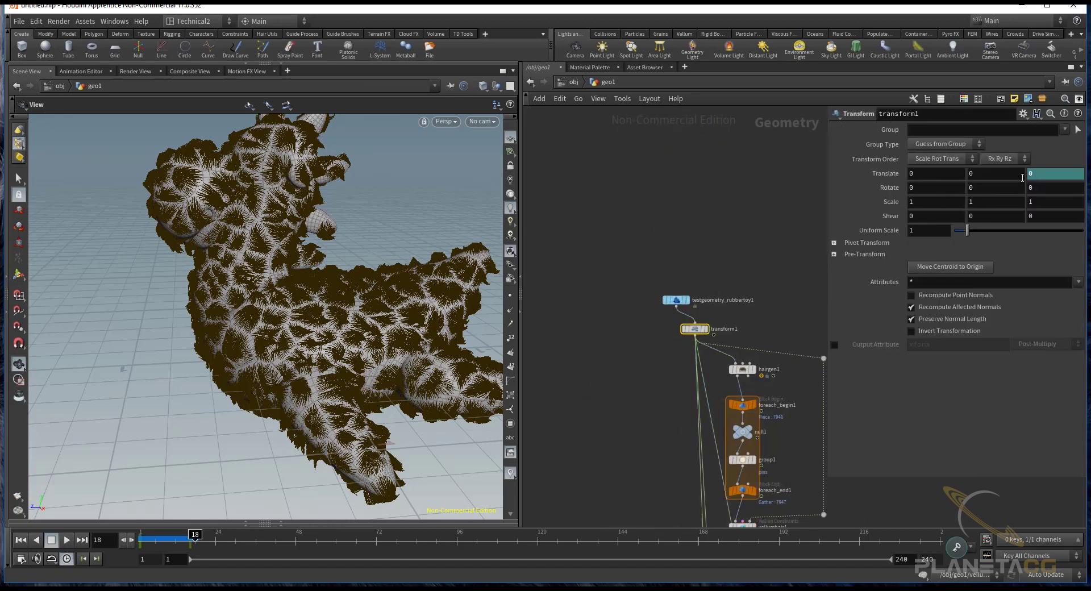
left_click_drag(188, 533, 123, 534)
type("2")
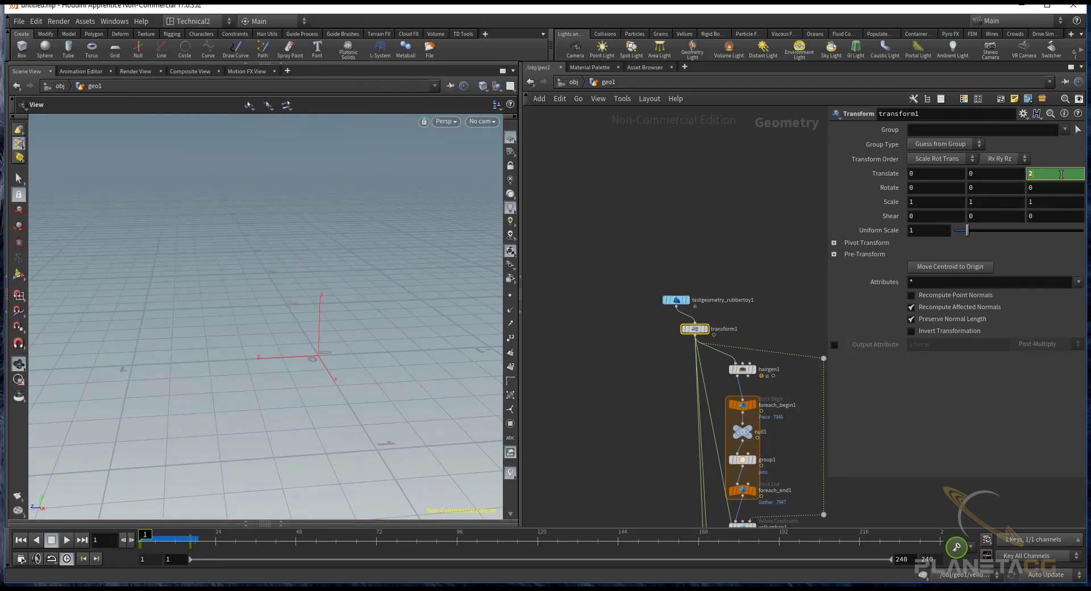
key("Return")
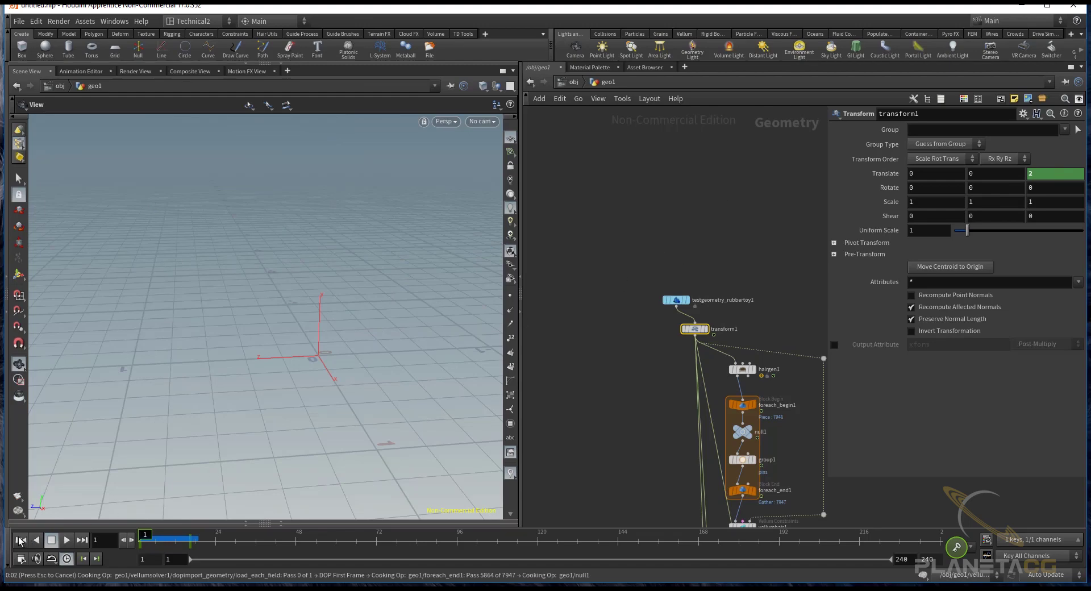
- Frame, orbit and pan the viewport to watch the clumped fur follow the moving toy
key("f")
left_click_drag(231, 398, 267, 392)
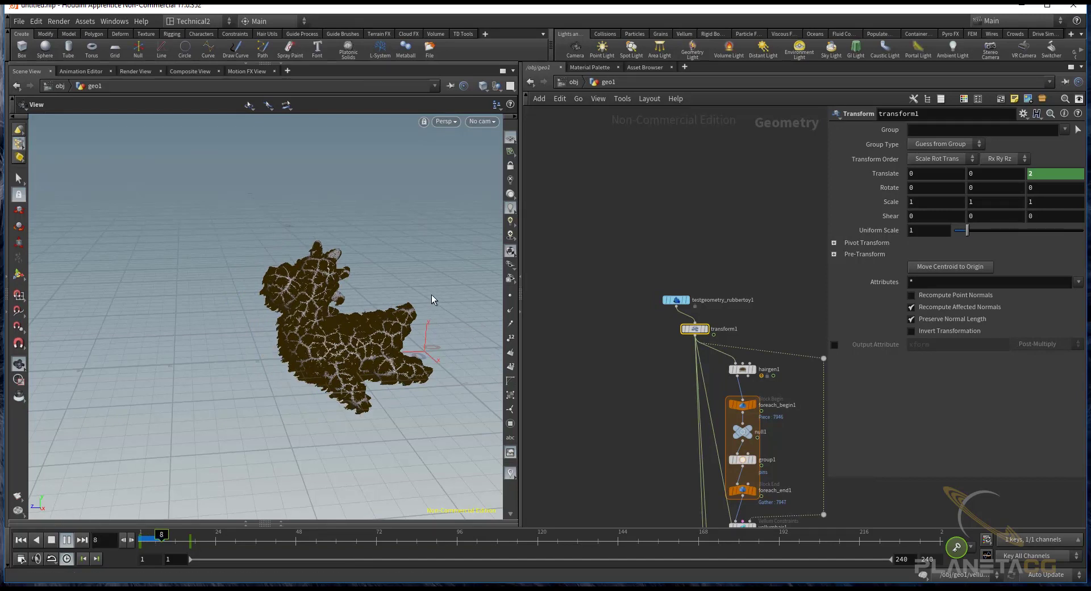
middle_click_drag(389, 271, 372, 246)
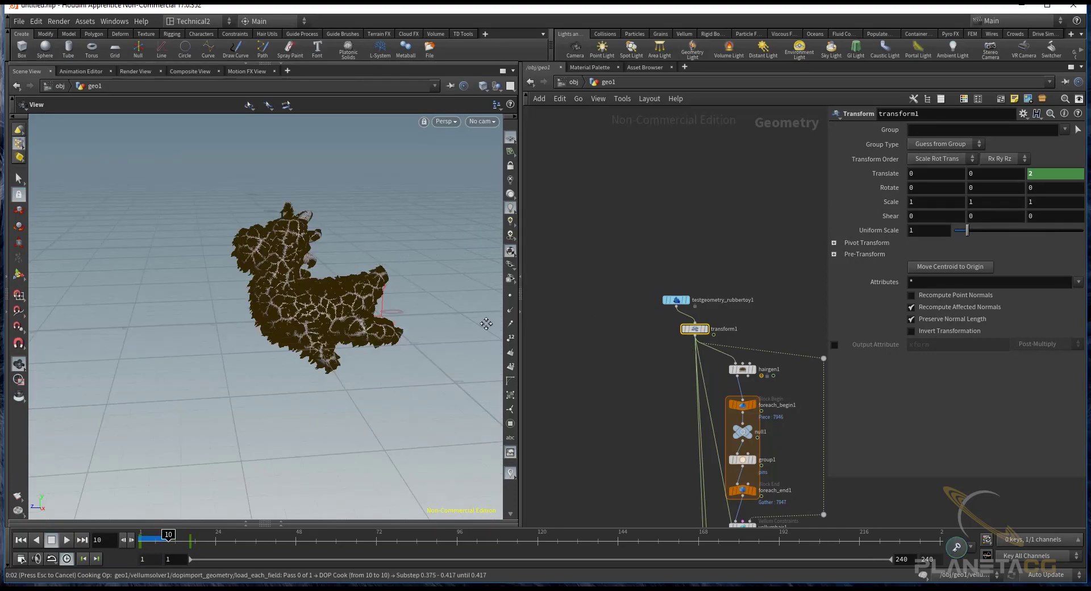
scroll(353, 318, "up", 5)
scroll(375, 292, "up", 2)
scroll(362, 286, "down", 5)
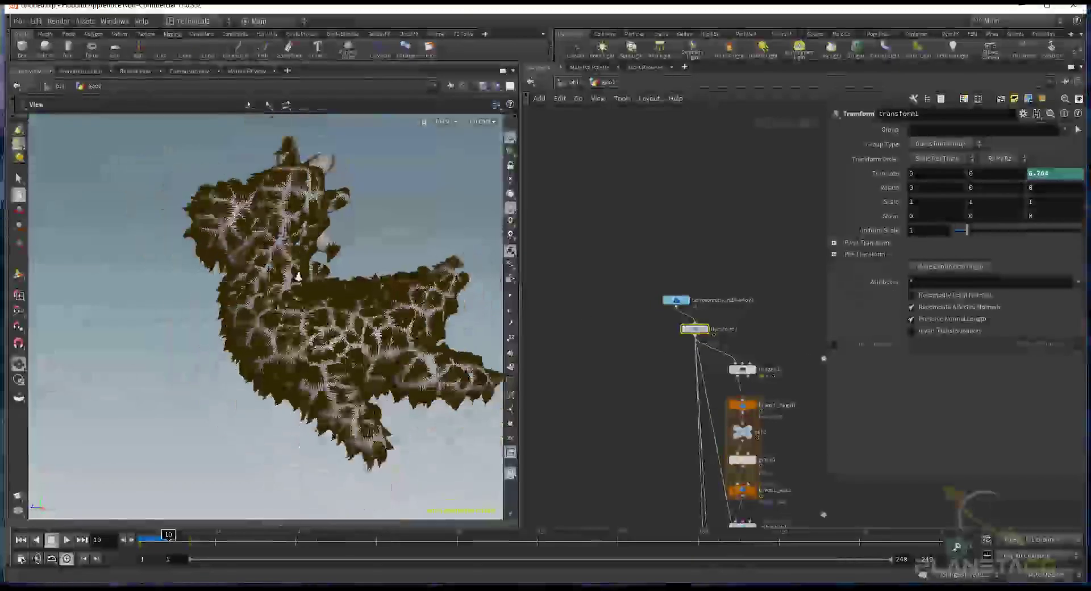
mouse_move(362, 286)
left_mouse_down()
mouse_move(401, 289)
mouse_move(358, 293)
left_mouse_up()
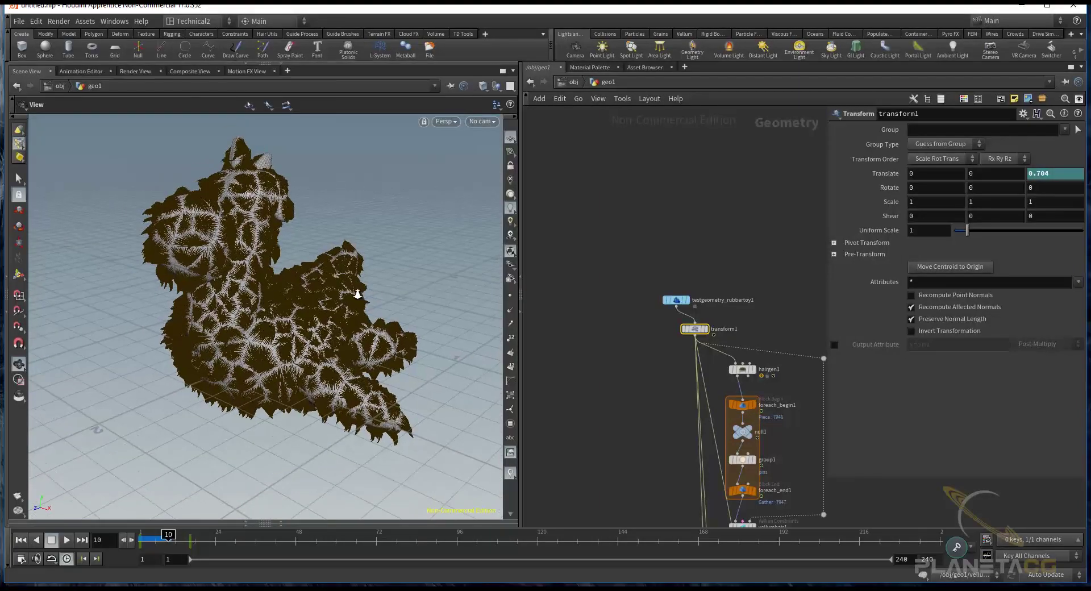
- Step back a frame, then align testgeometry_rubbertoy1 directly above transform1
key("Left")
key("Left")
key("Left")
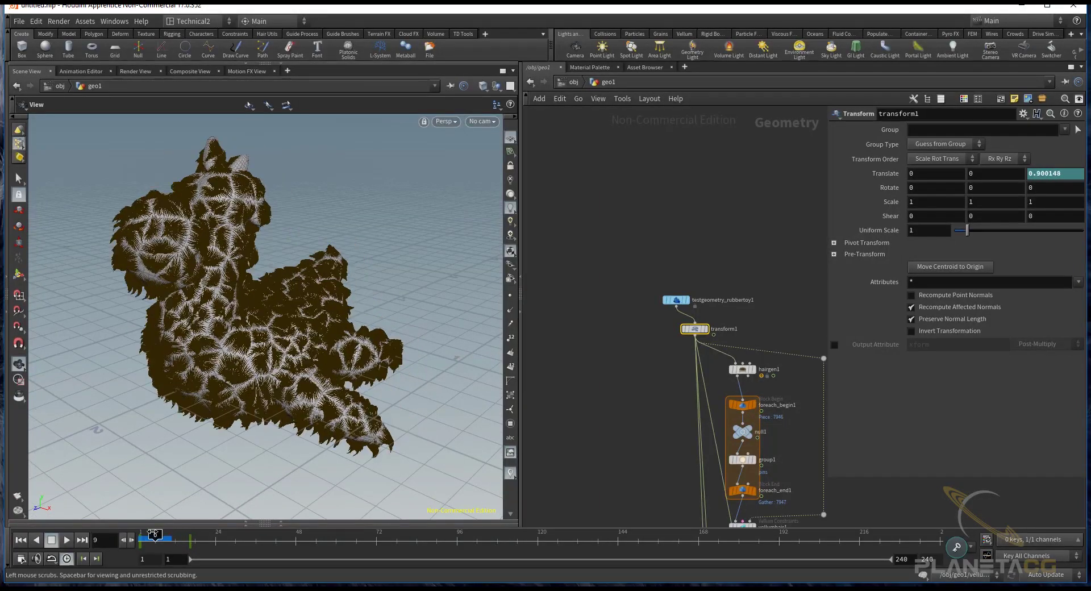
left_click_drag(370, 312, 324, 317)
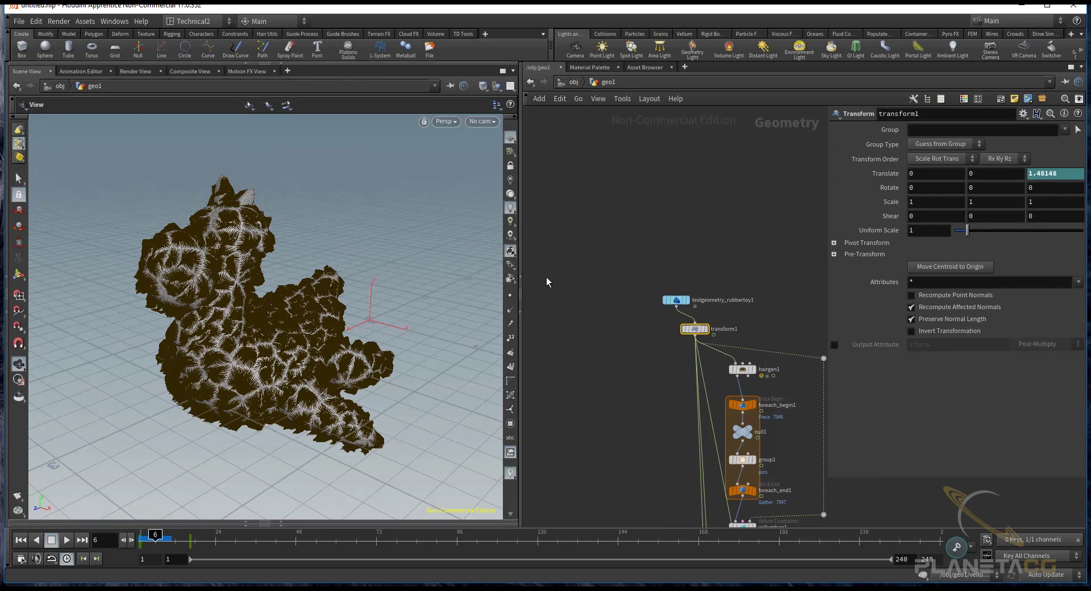
left_click_drag(676, 299, 682, 285)
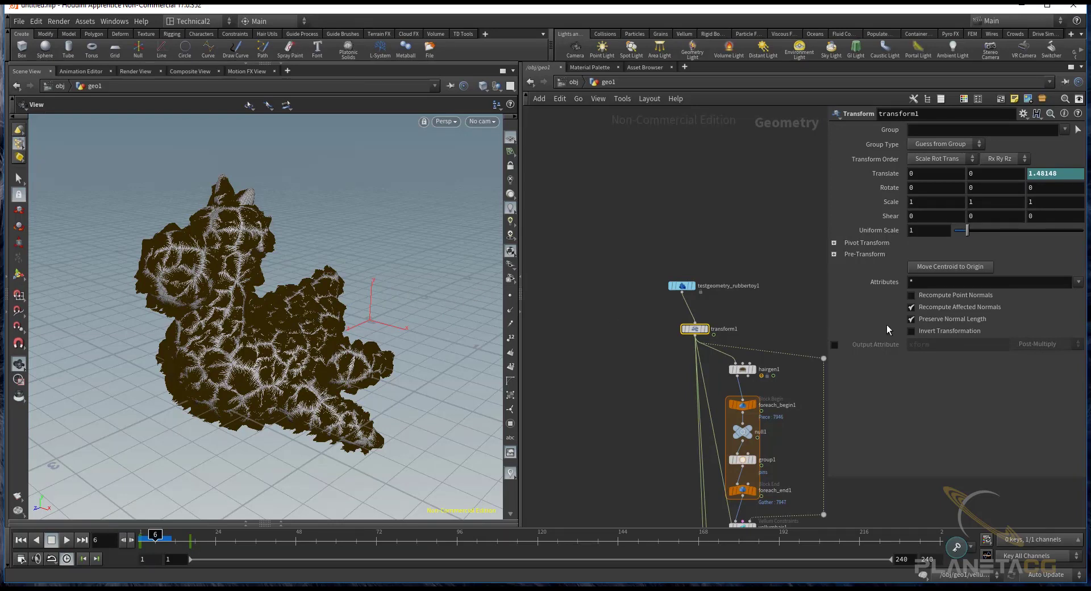
left_click_drag(682, 285, 691, 286)
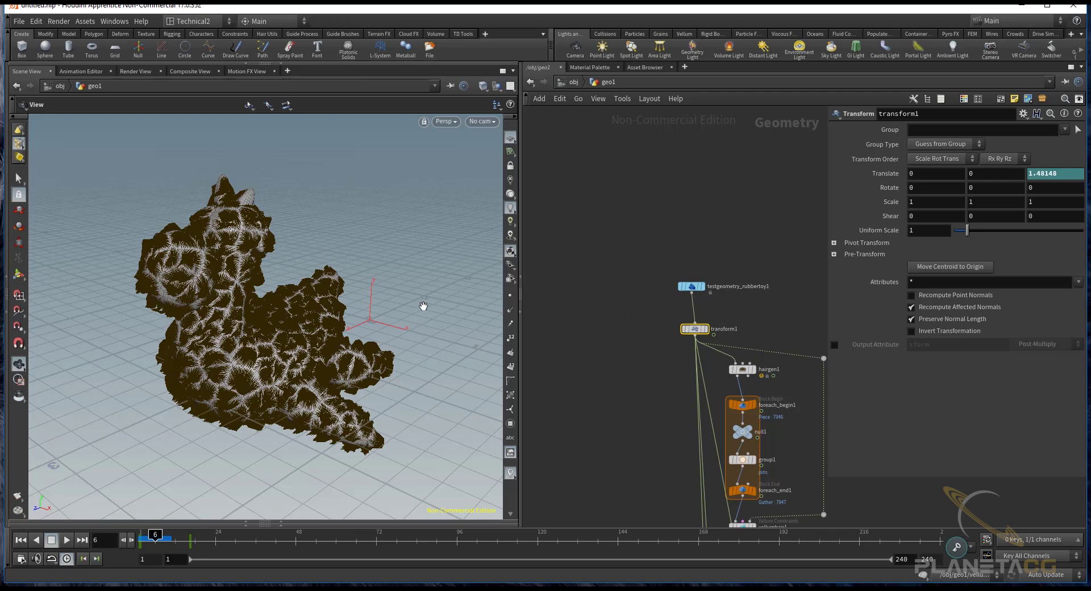